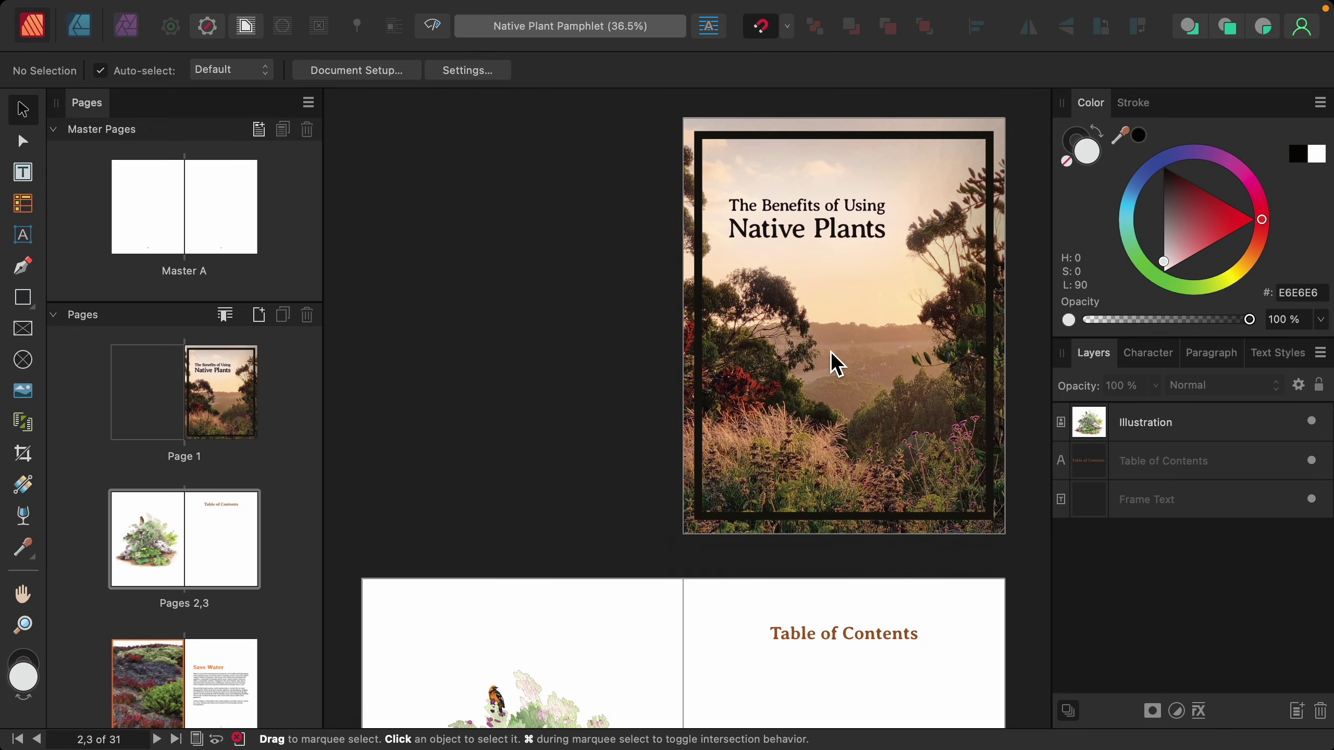
Step: Scroll through every chapter spread down to pages 30–31, then back up to the Save Water spread
scroll(850, 396, down, 10)
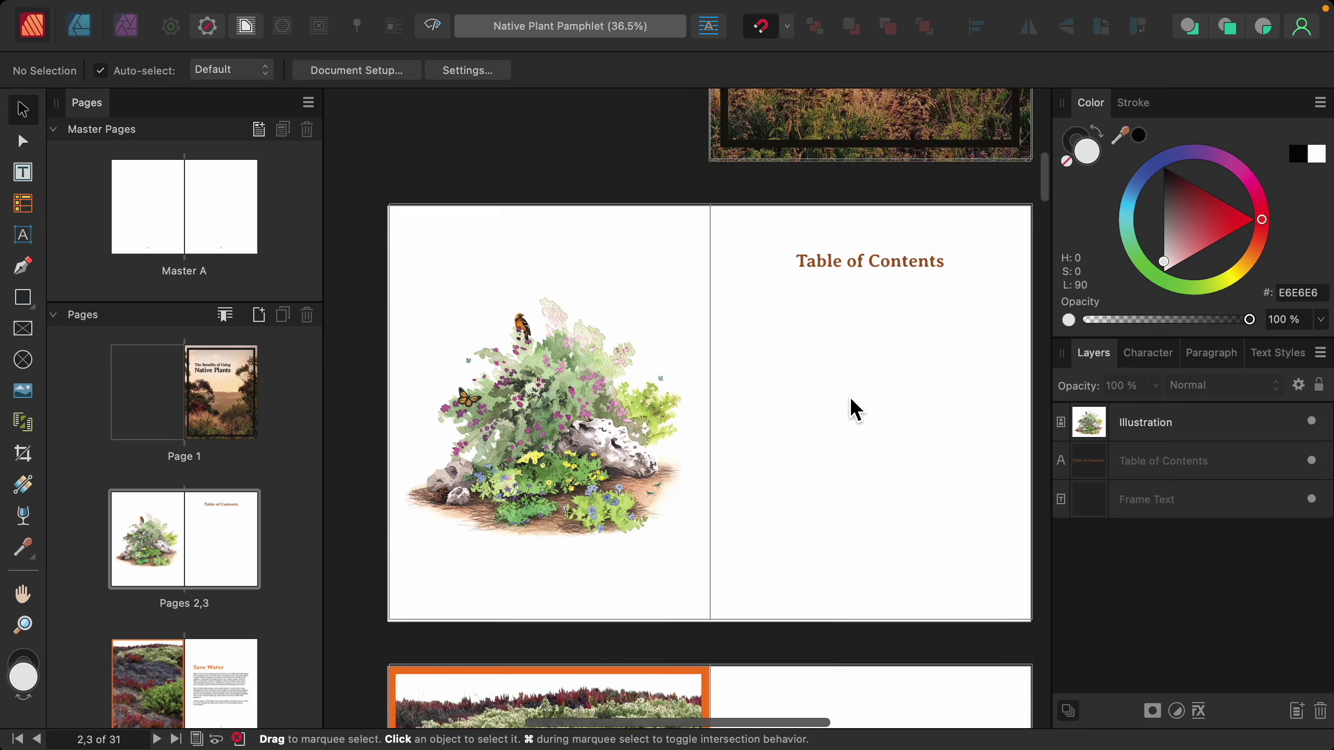
scroll(856, 410, down, 2)
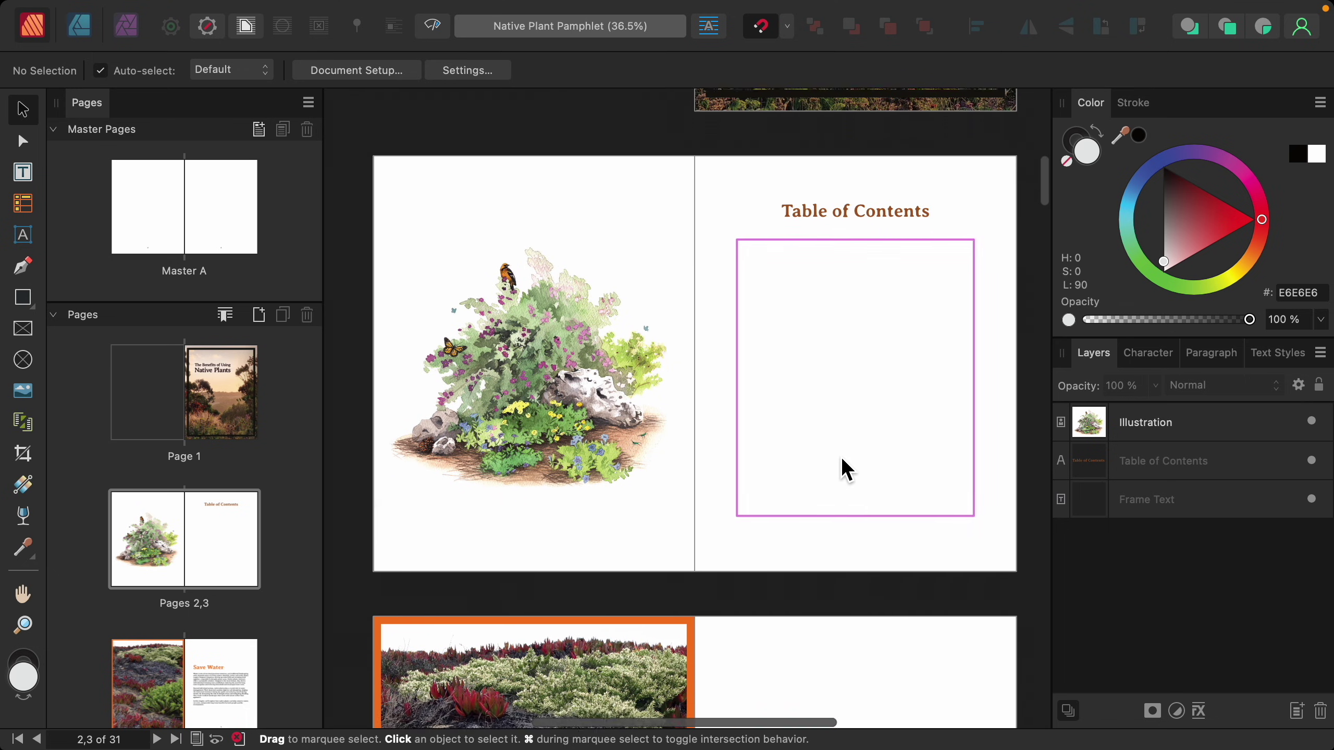
scroll(844, 469, down, 10)
scroll(840, 456, left, 1)
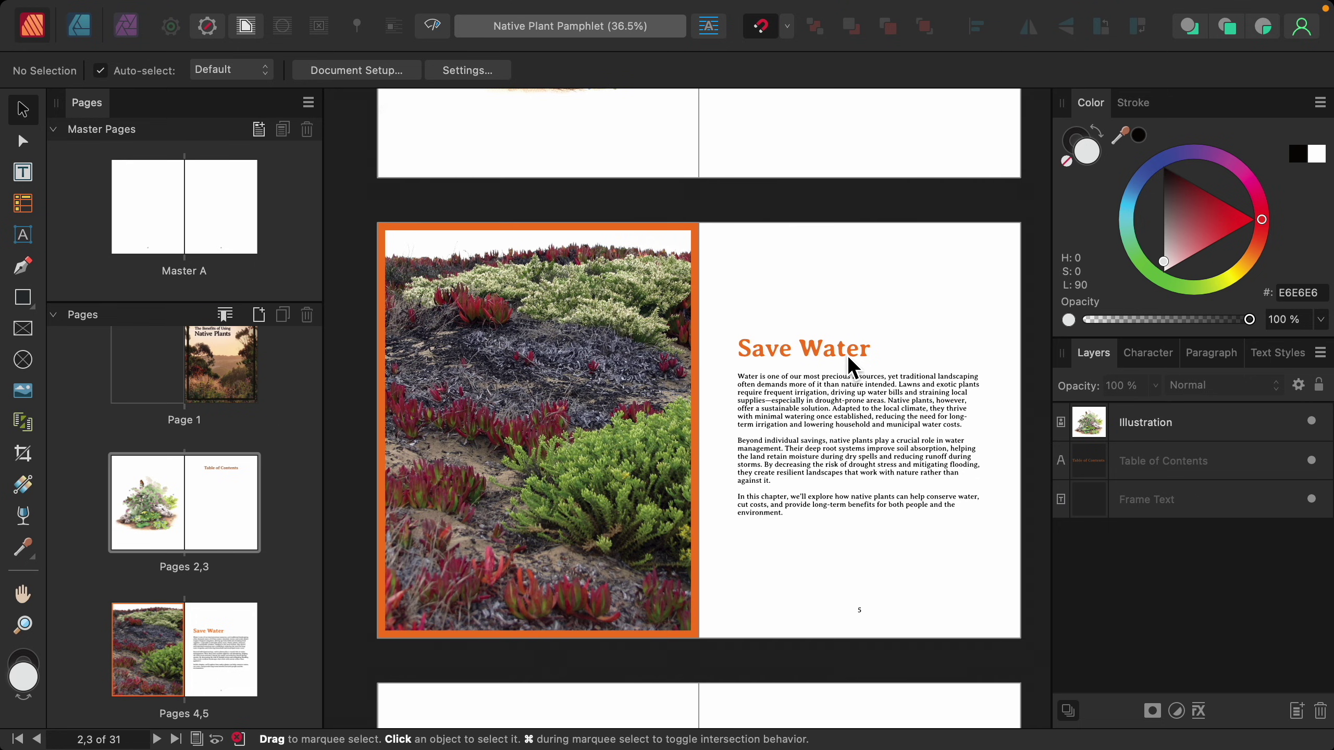
scroll(824, 549, down, 10)
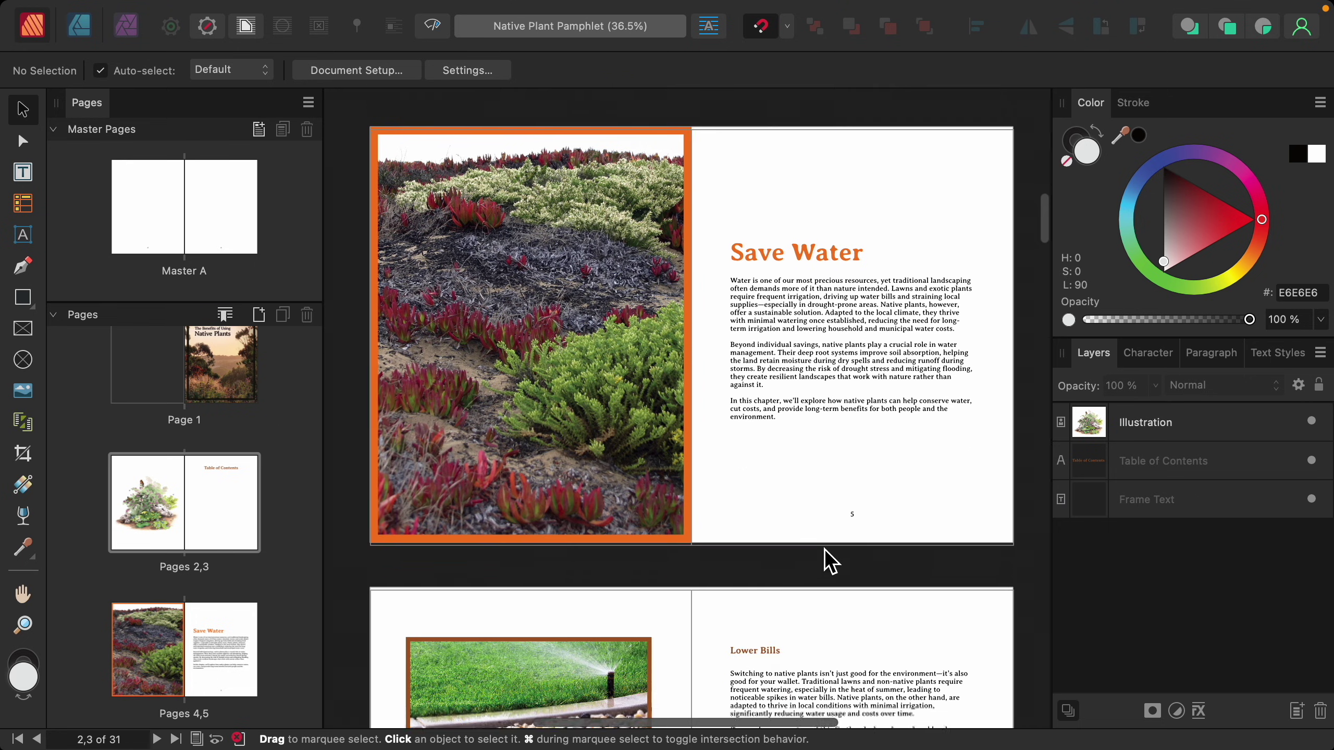
scroll(824, 549, down, 3)
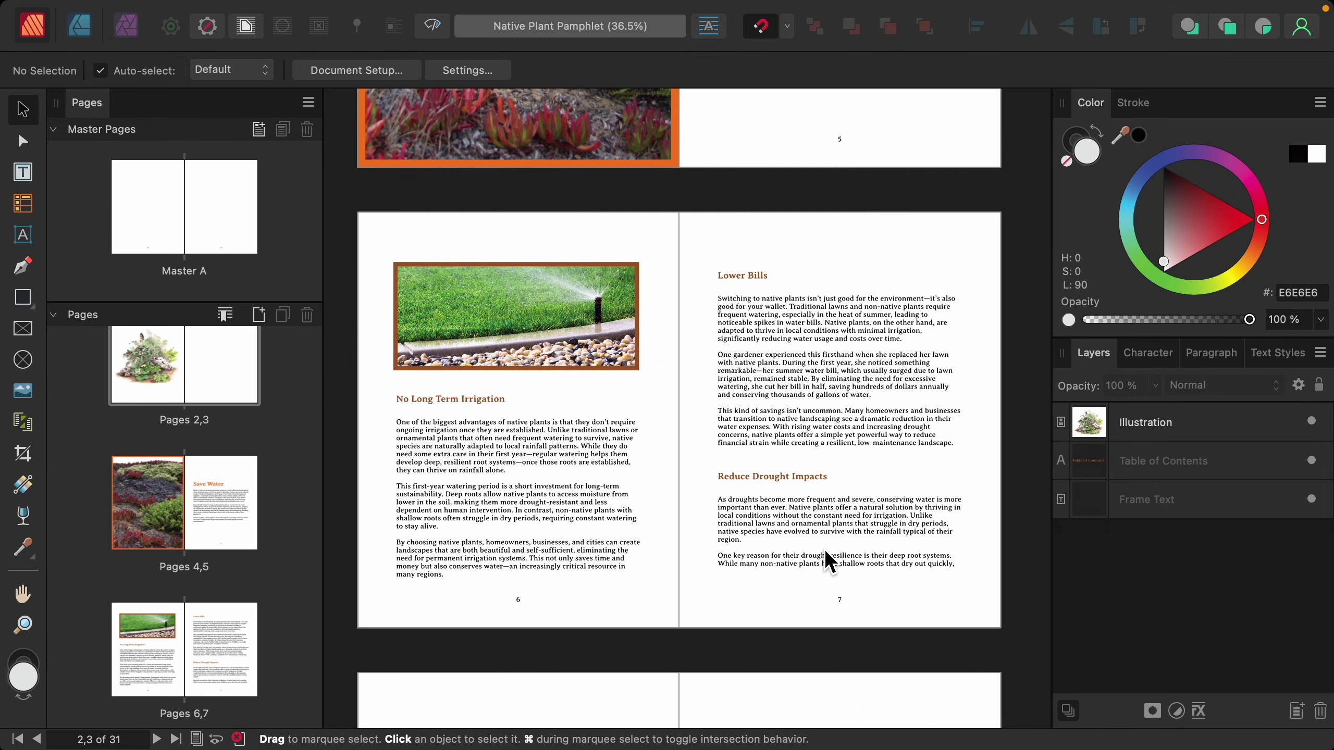
scroll(825, 548, down, 20)
scroll(824, 549, down, 16)
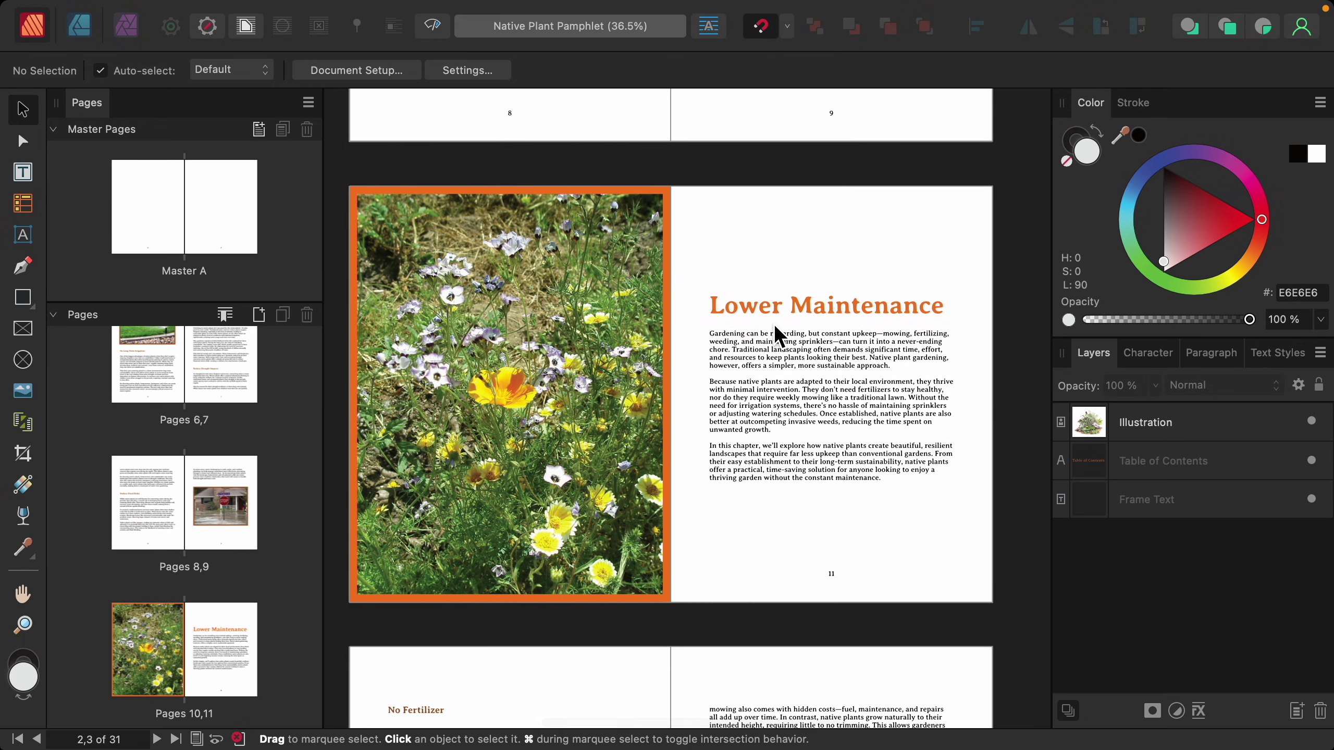
scroll(830, 435, down, 15)
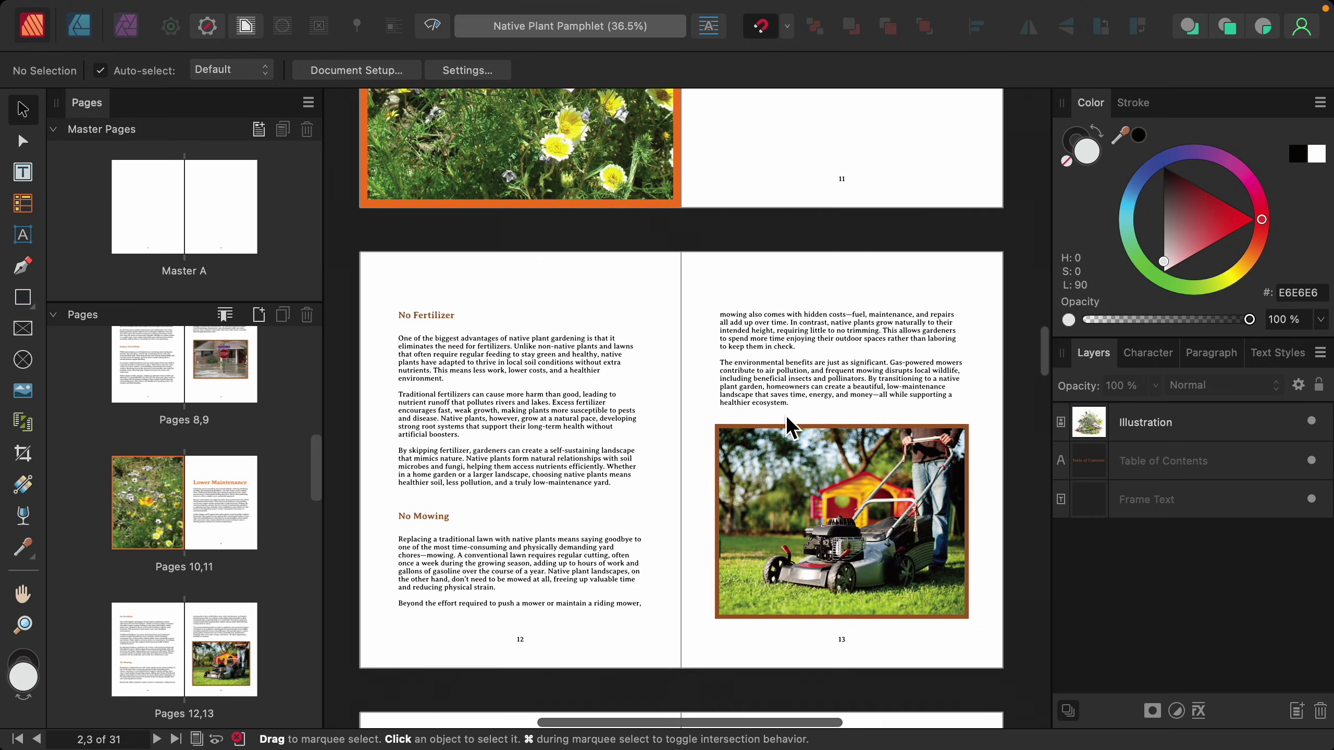
scroll(472, 514, down, 20)
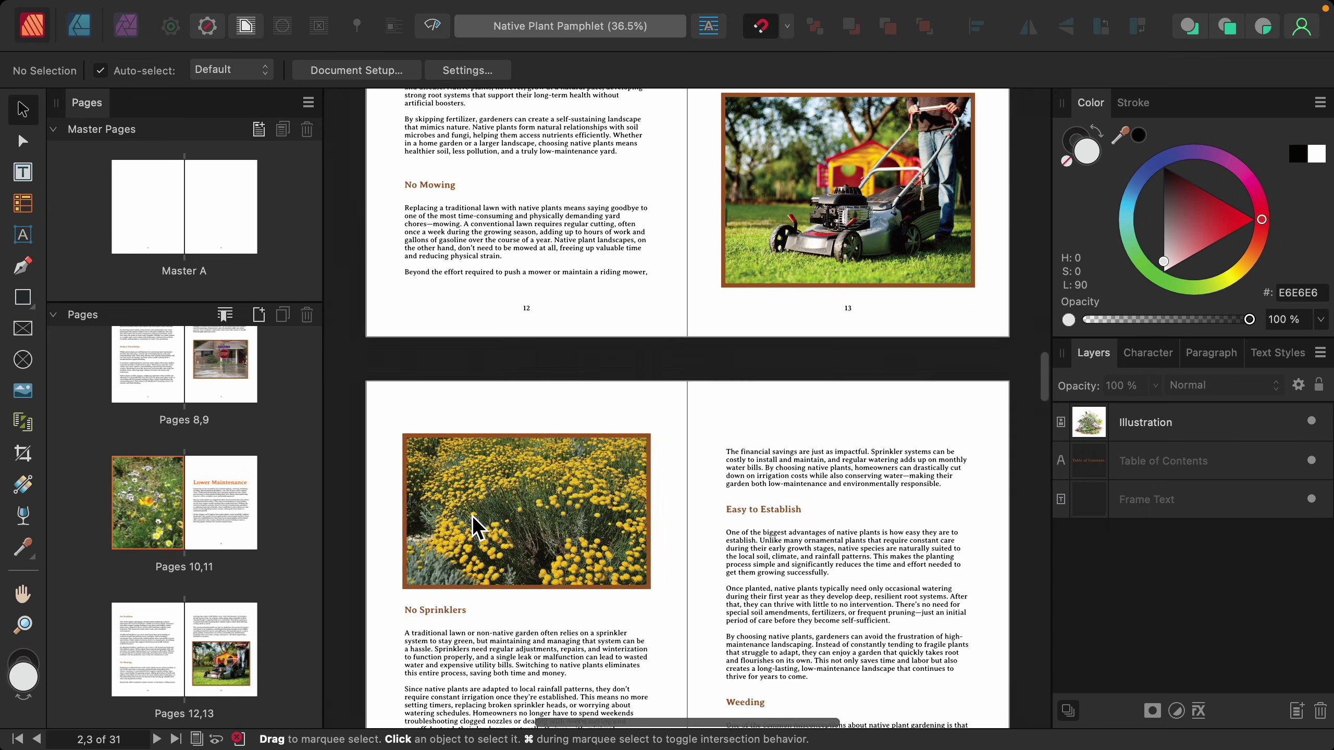
scroll(472, 514, down, 20)
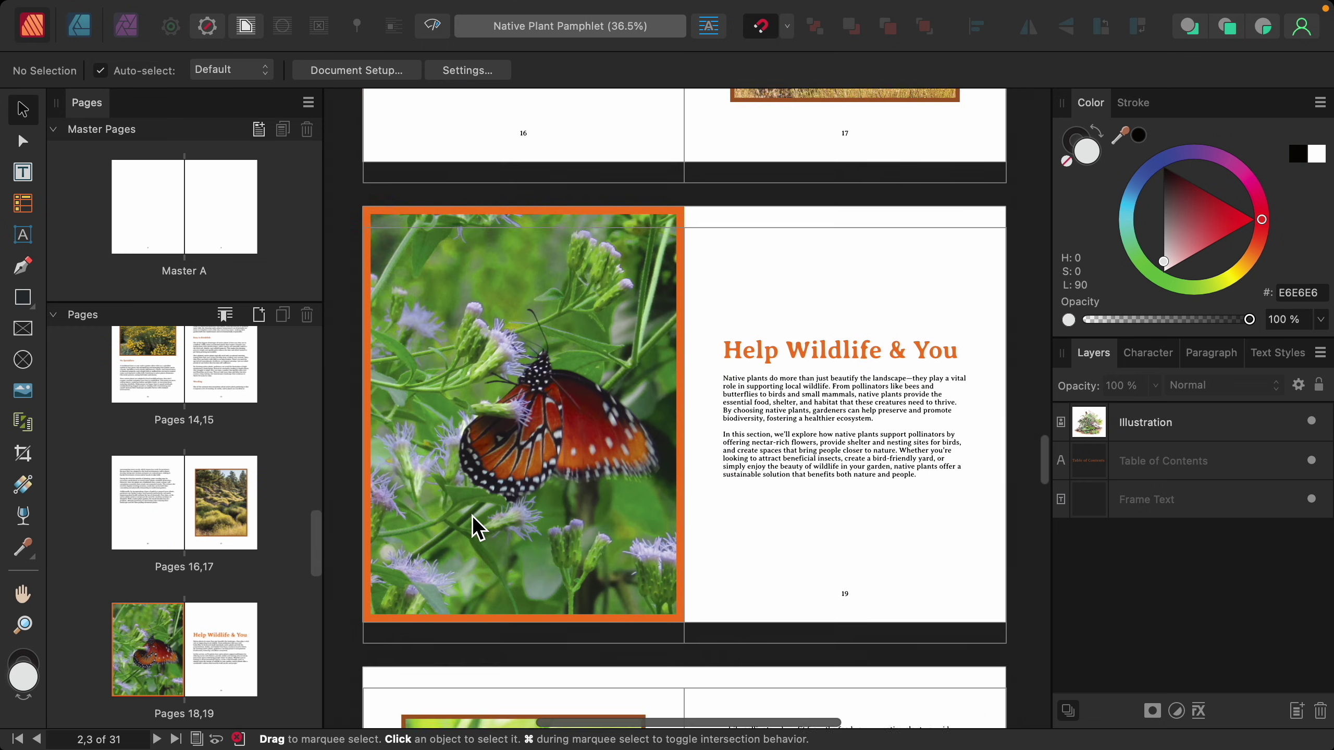
scroll(472, 515, down, 20)
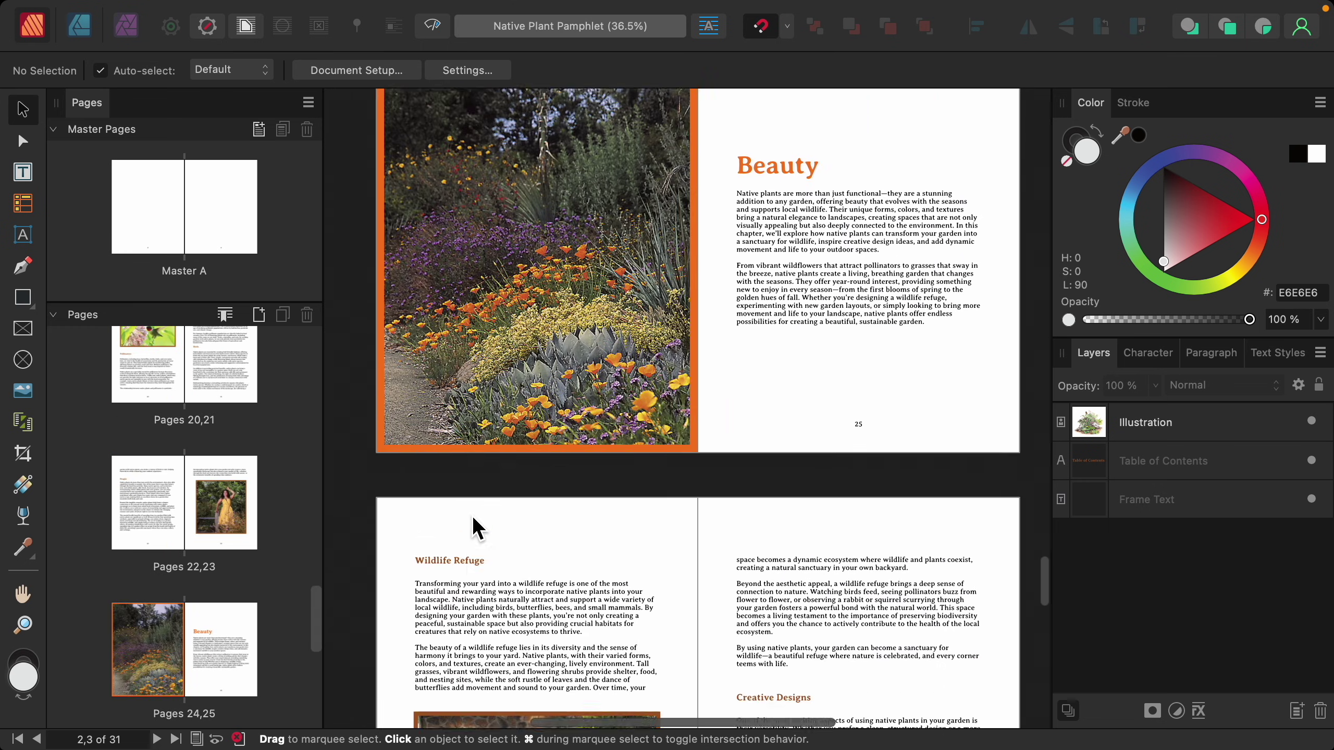
scroll(472, 515, down, 20)
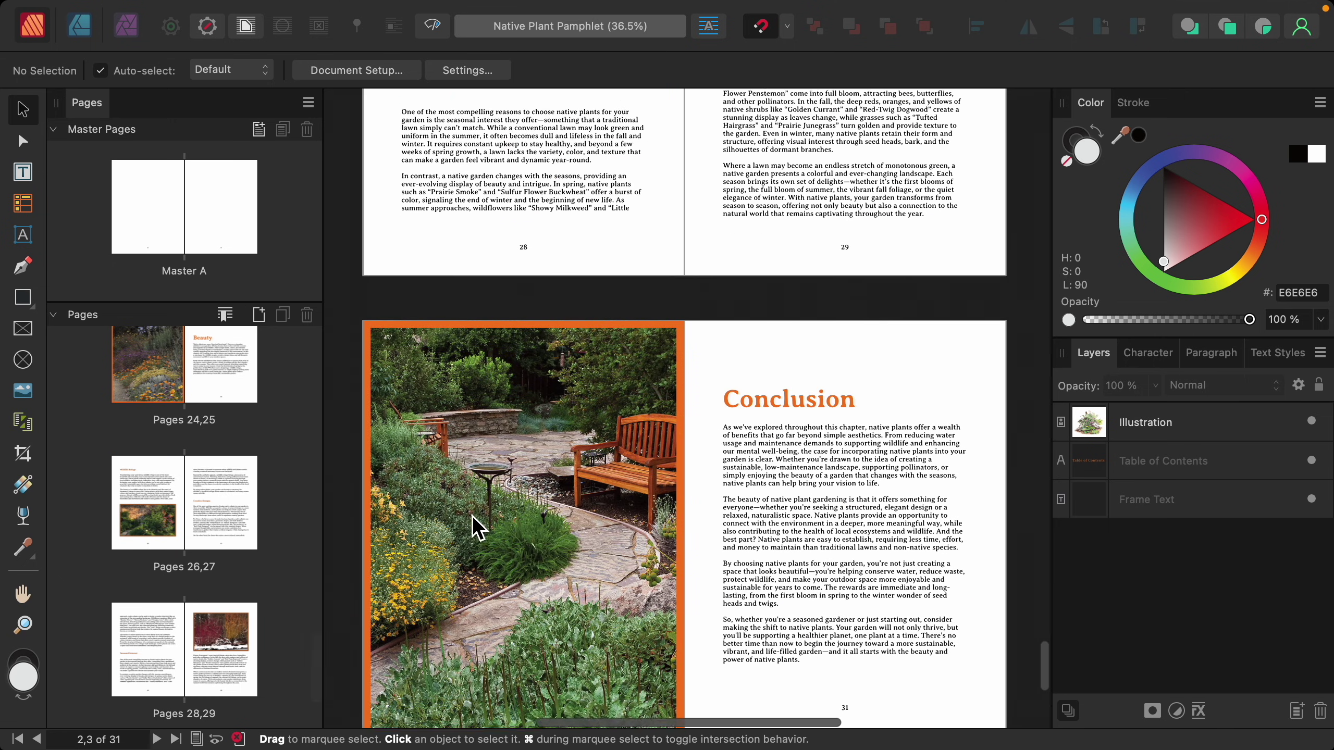
scroll(472, 514, down, 1)
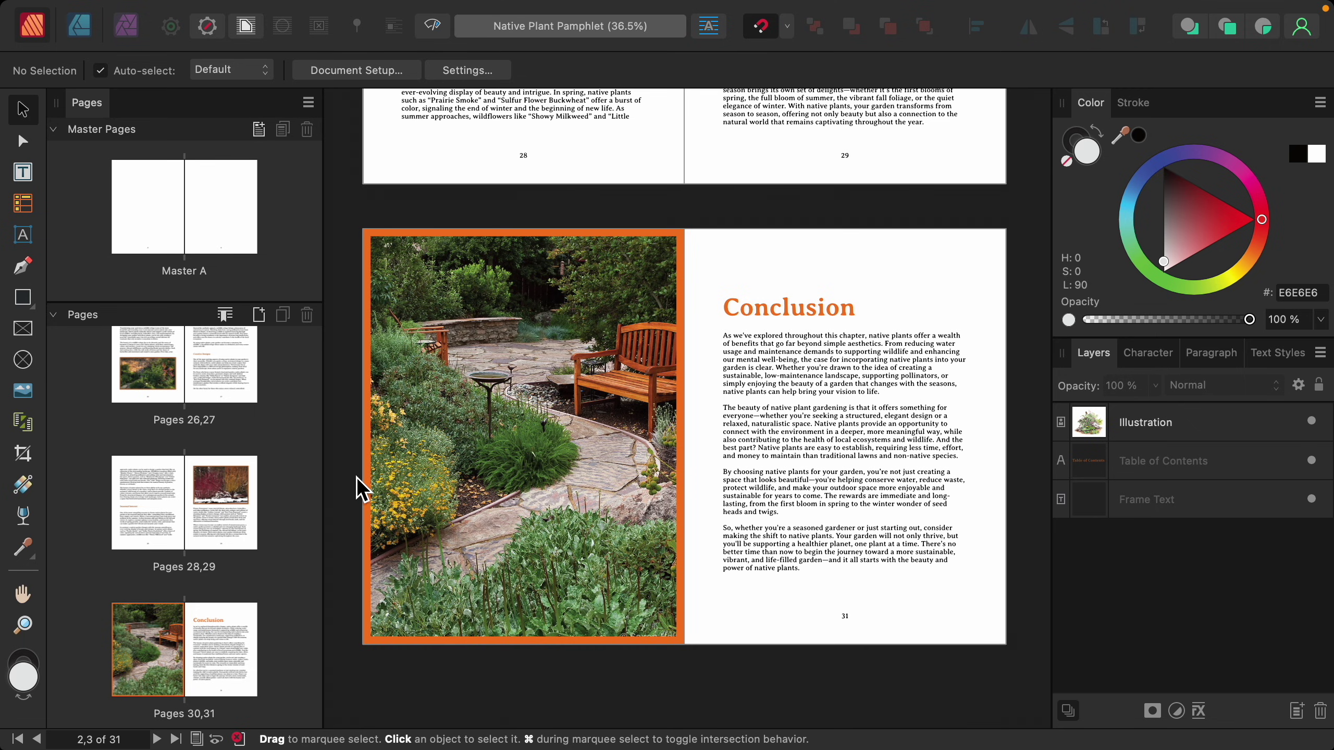
scroll(231, 470, up, 8)
scroll(233, 471, up, 15)
scroll(229, 457, up, 5)
Step: Go to the Save Water spread (pages 4–5) and list the document's text styles, Bullet 1–3 through Numbered 1
click(184, 563)
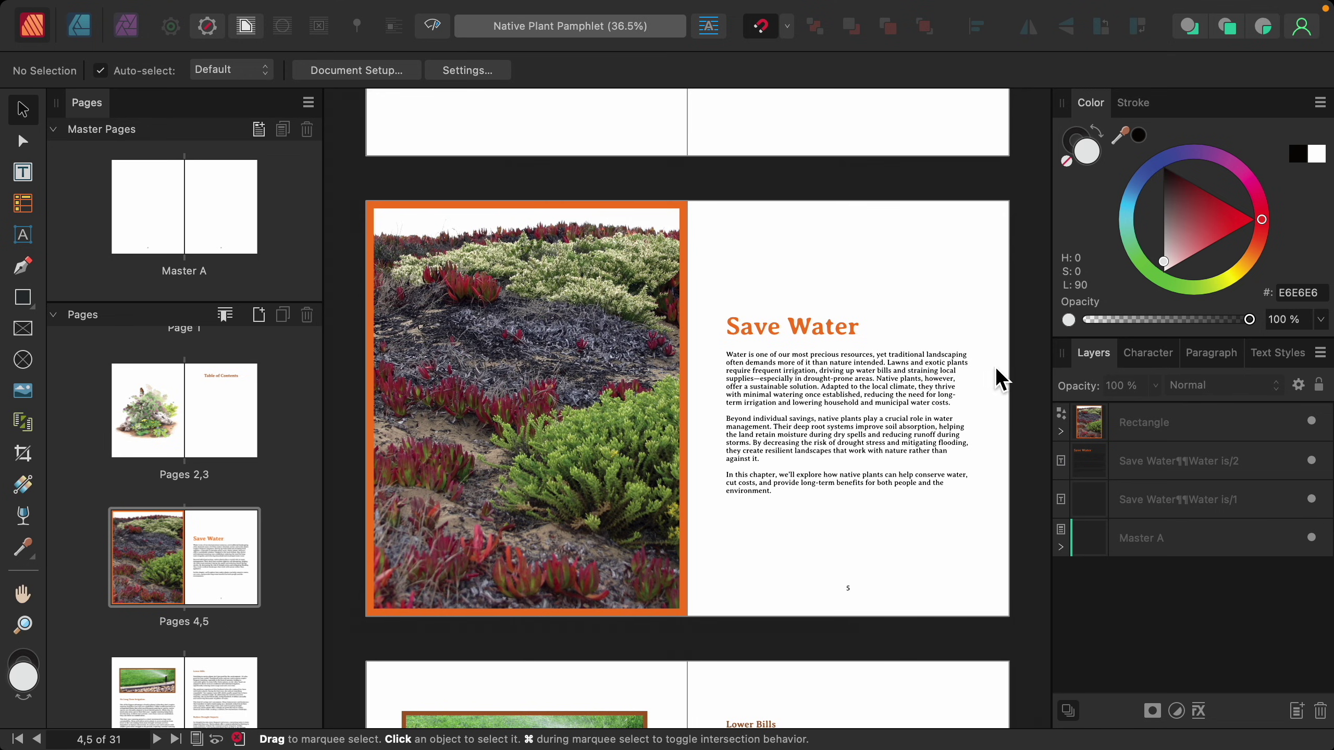
click(1277, 363)
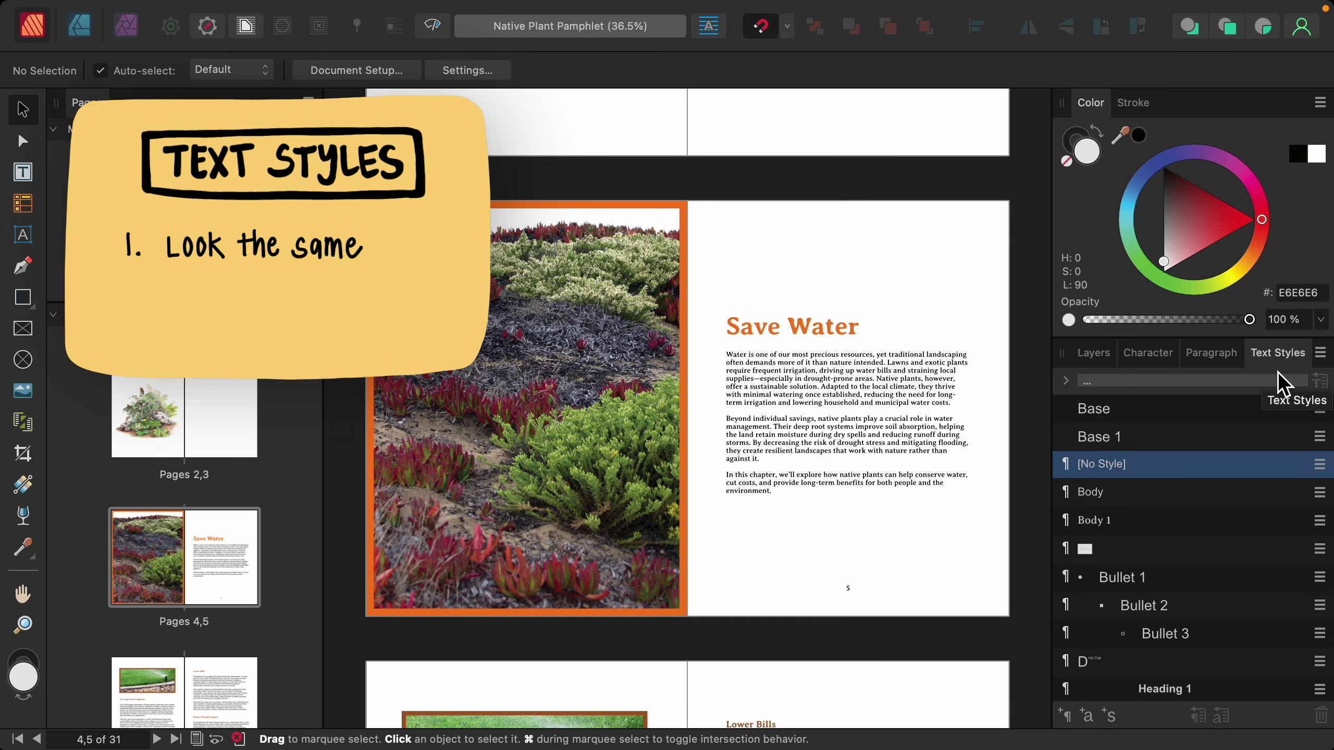
scroll(1218, 587, down, 5)
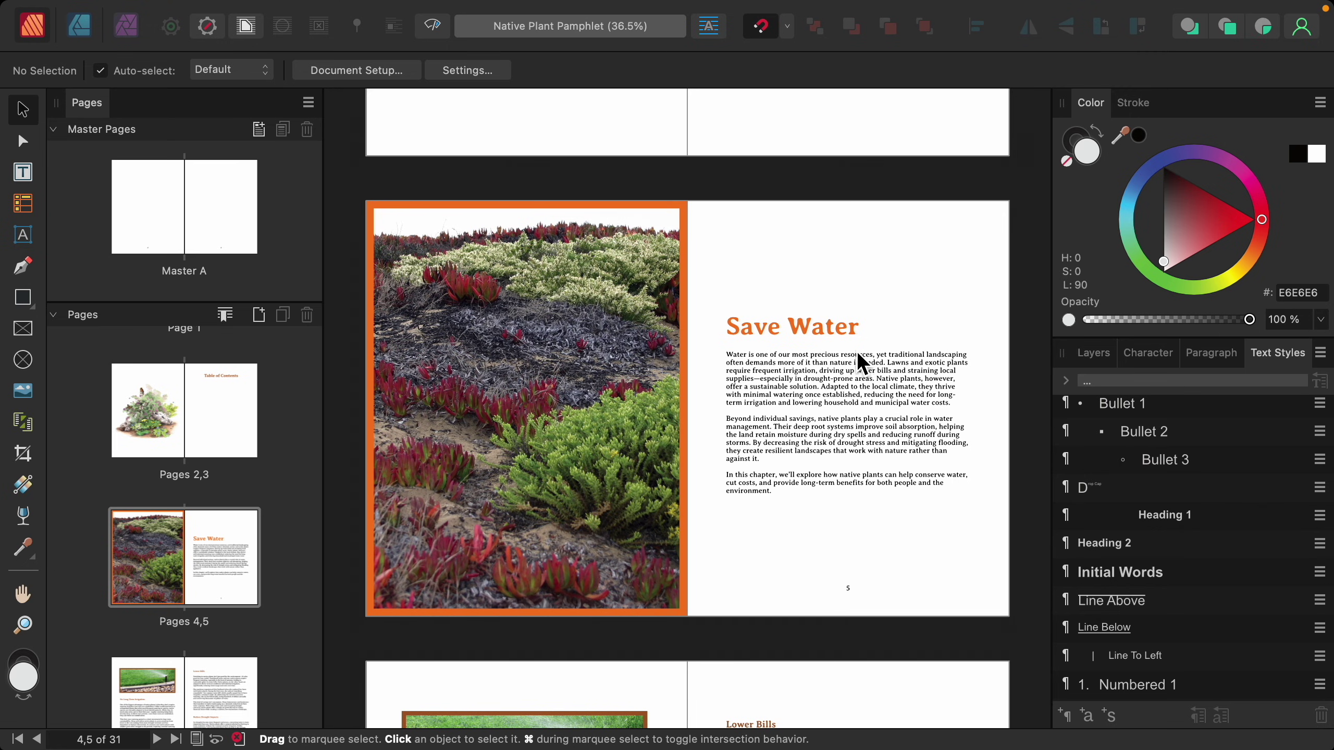
Step: Try Heading 1 on the Save Water heading, then undo to keep its orange 48 pt serif look
click(841, 336)
double_click(862, 331)
drag(861, 329, 726, 328)
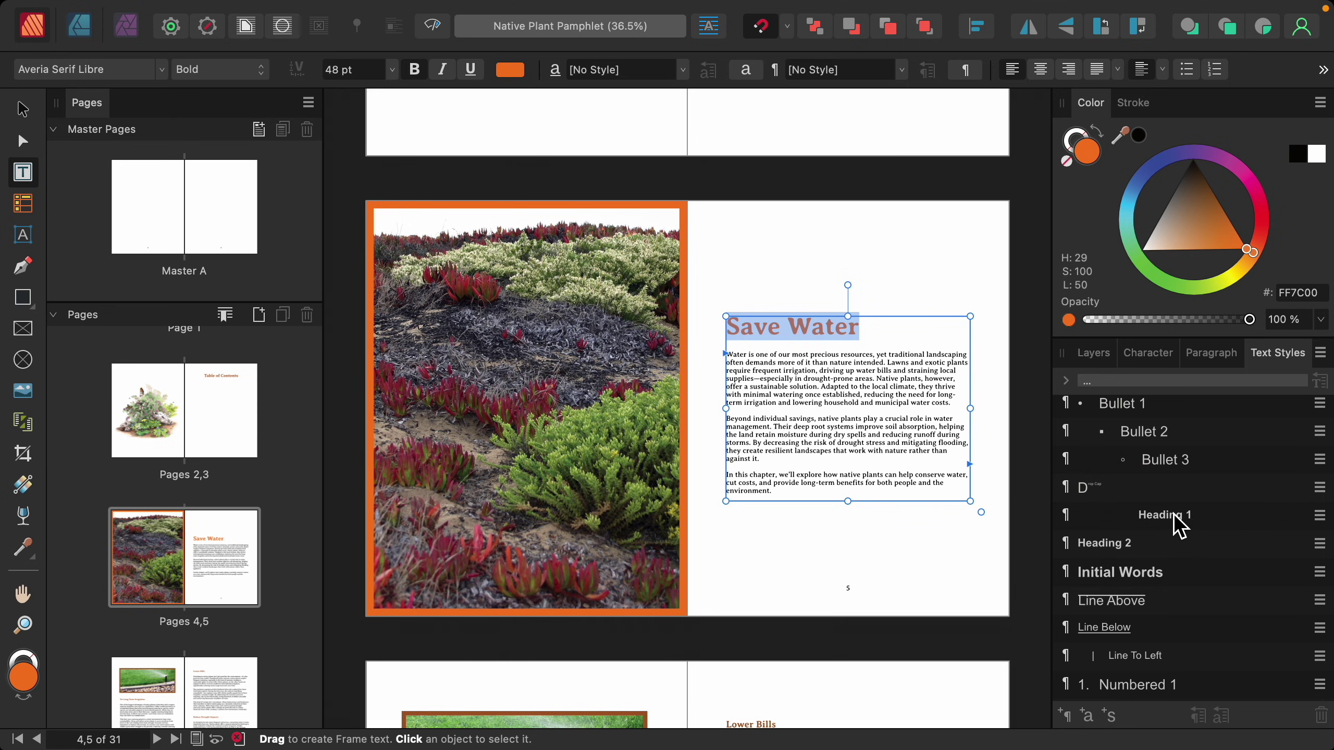
click(1199, 526)
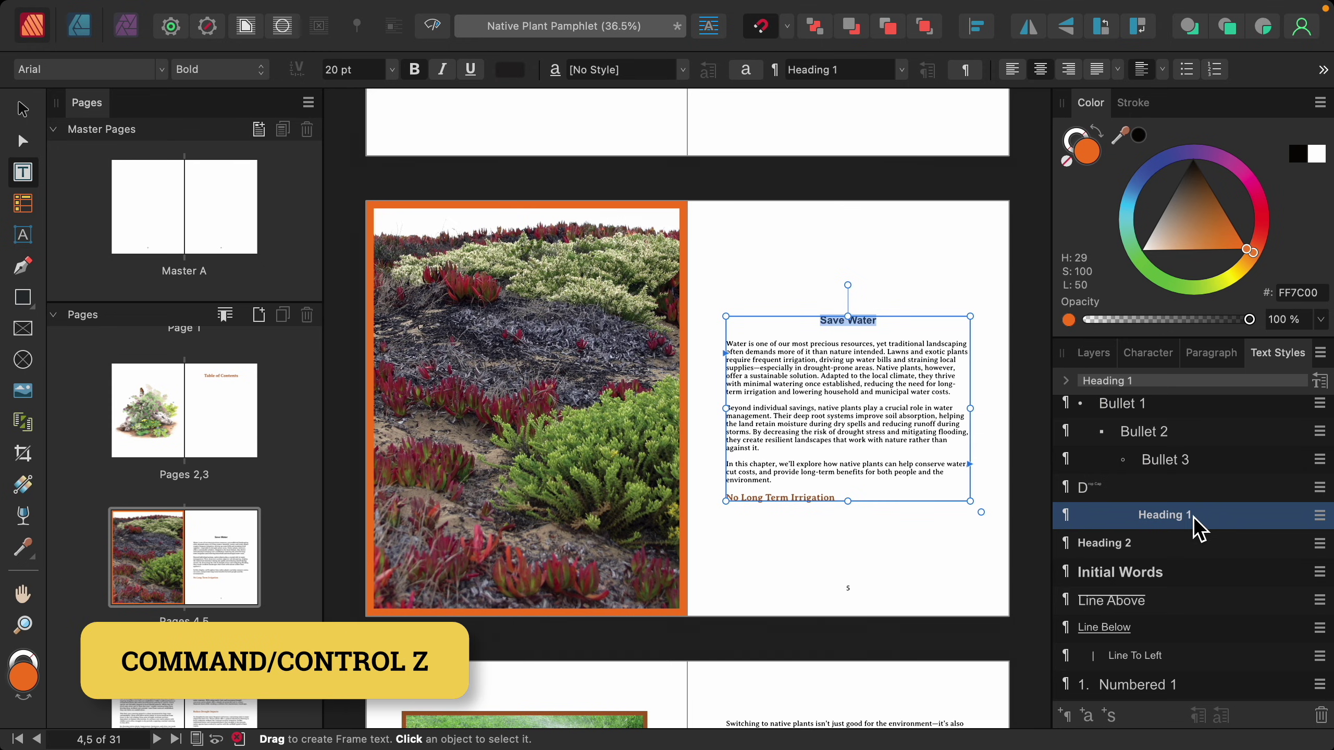
key(ctrl+z)
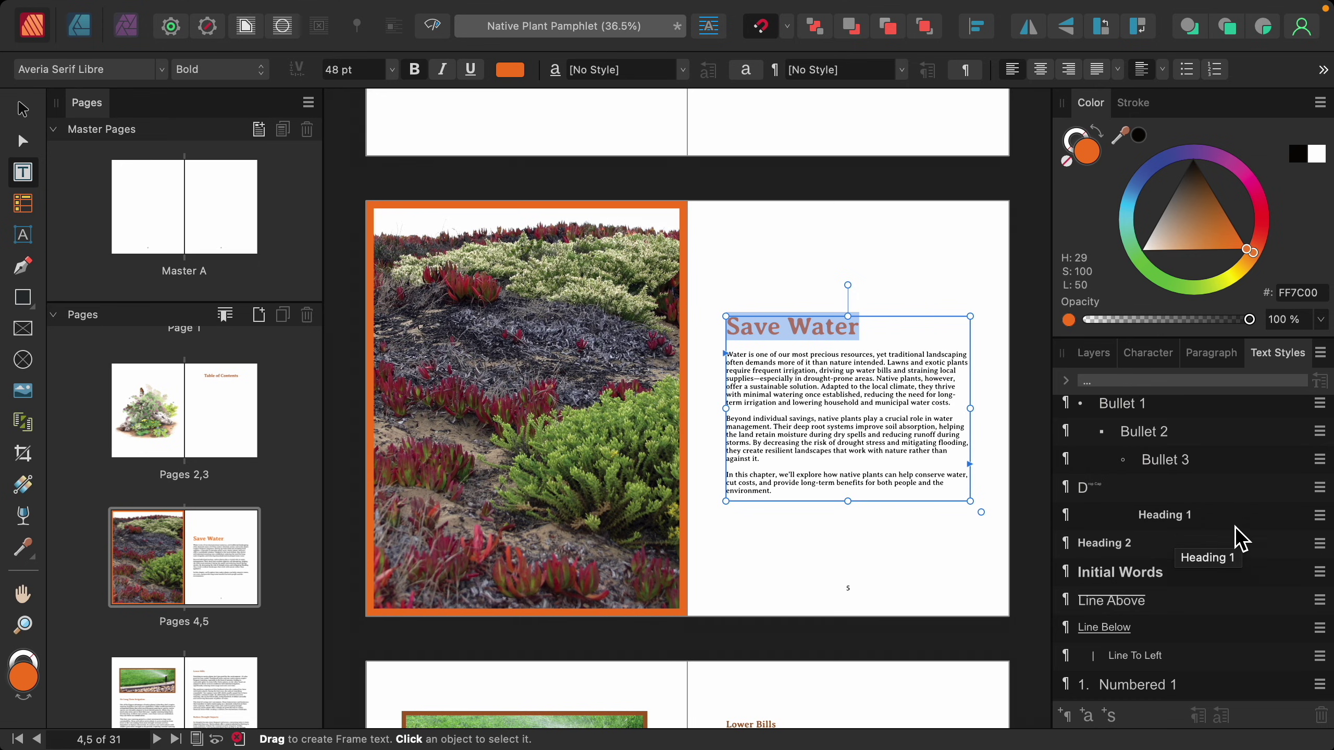
Step: Update Heading 1 from the orange Save Water heading and apply the style to it
click(1320, 516)
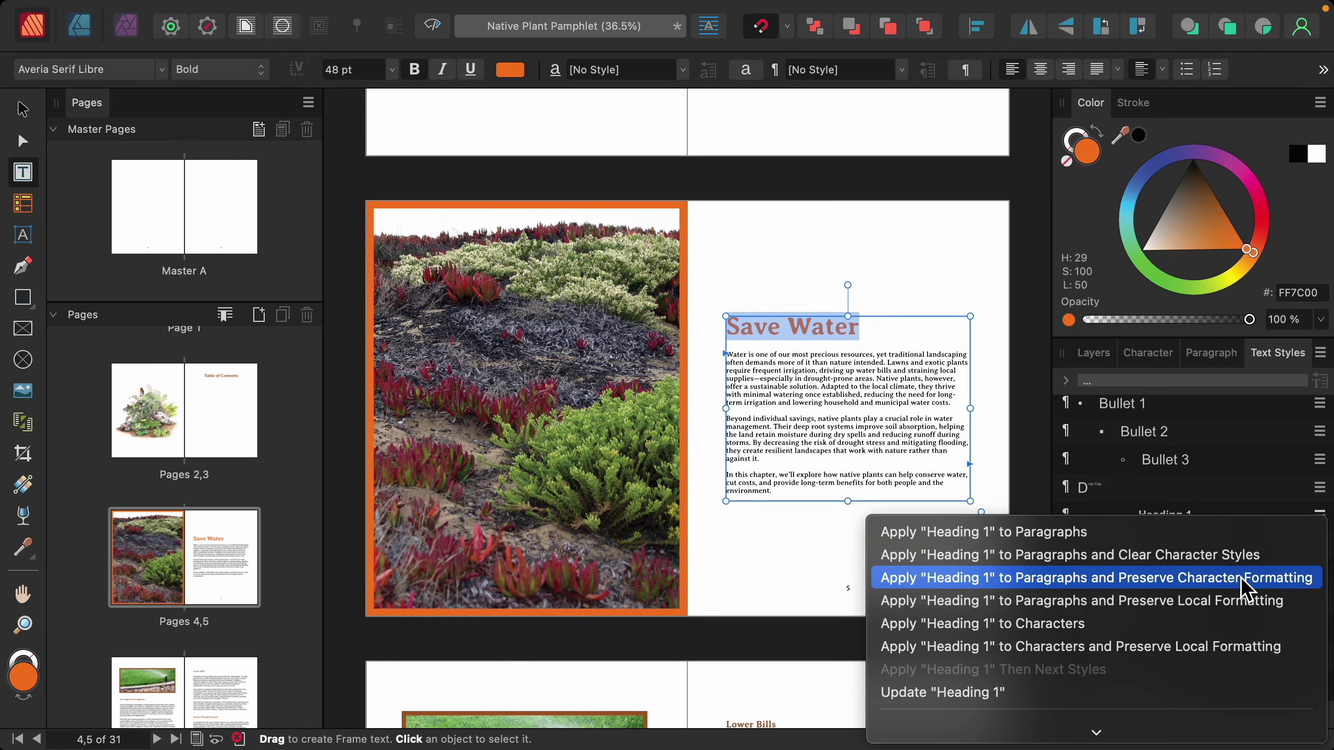
click(1103, 691)
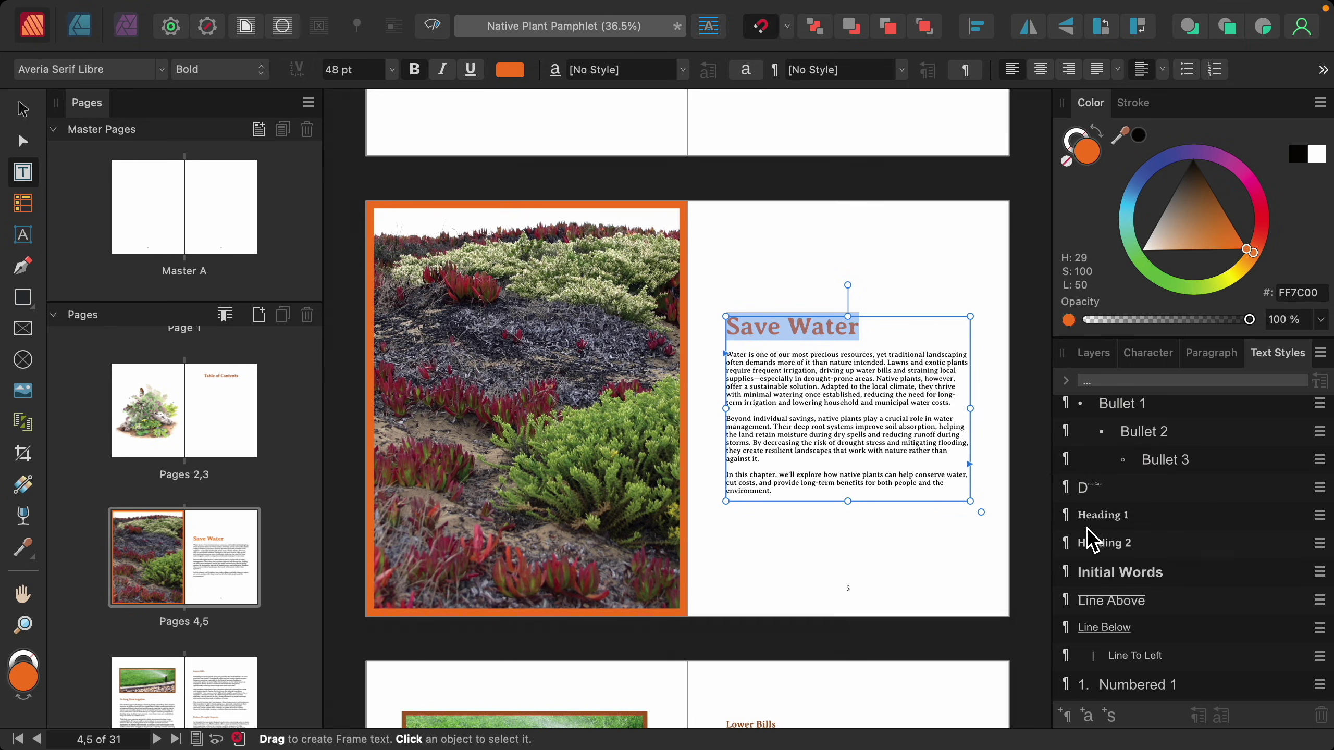
click(1116, 521)
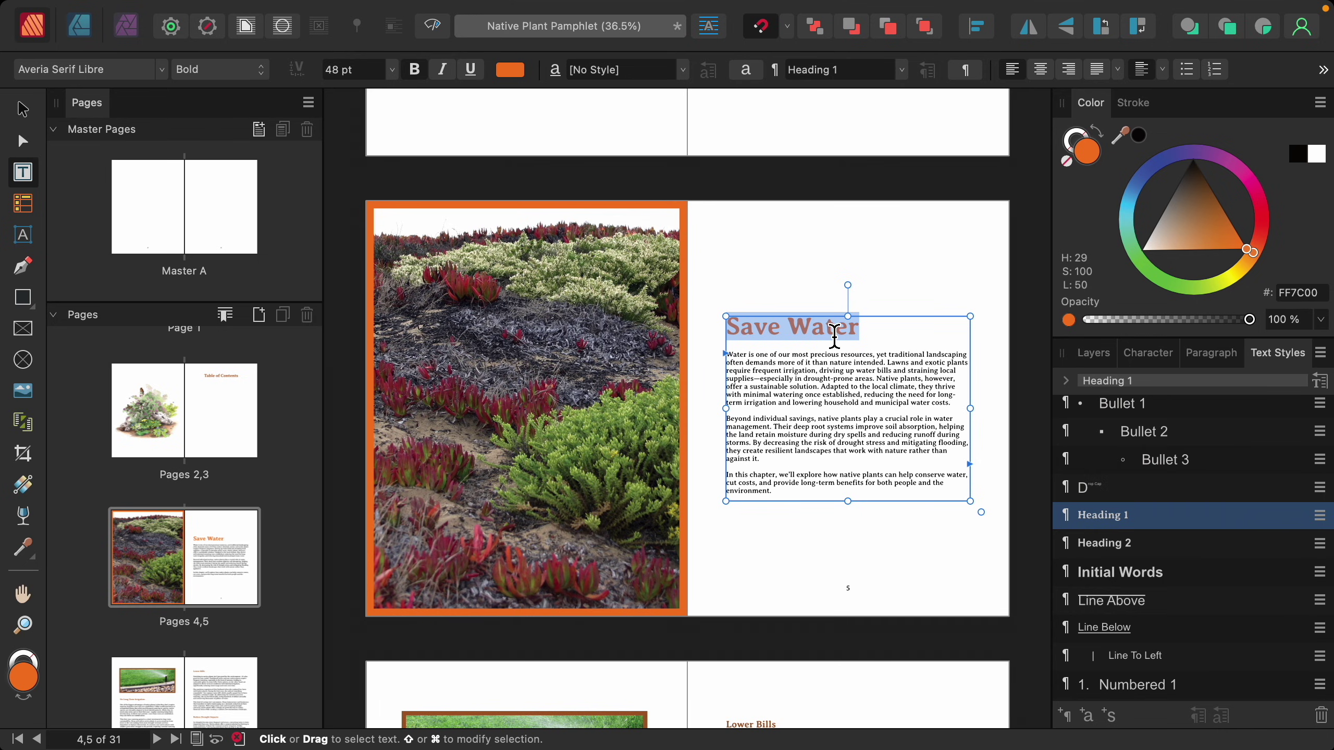
Step: Apply Heading 1 to the Lower Maintenance and Help Wildlife & You headings
scroll(834, 334, down, 20)
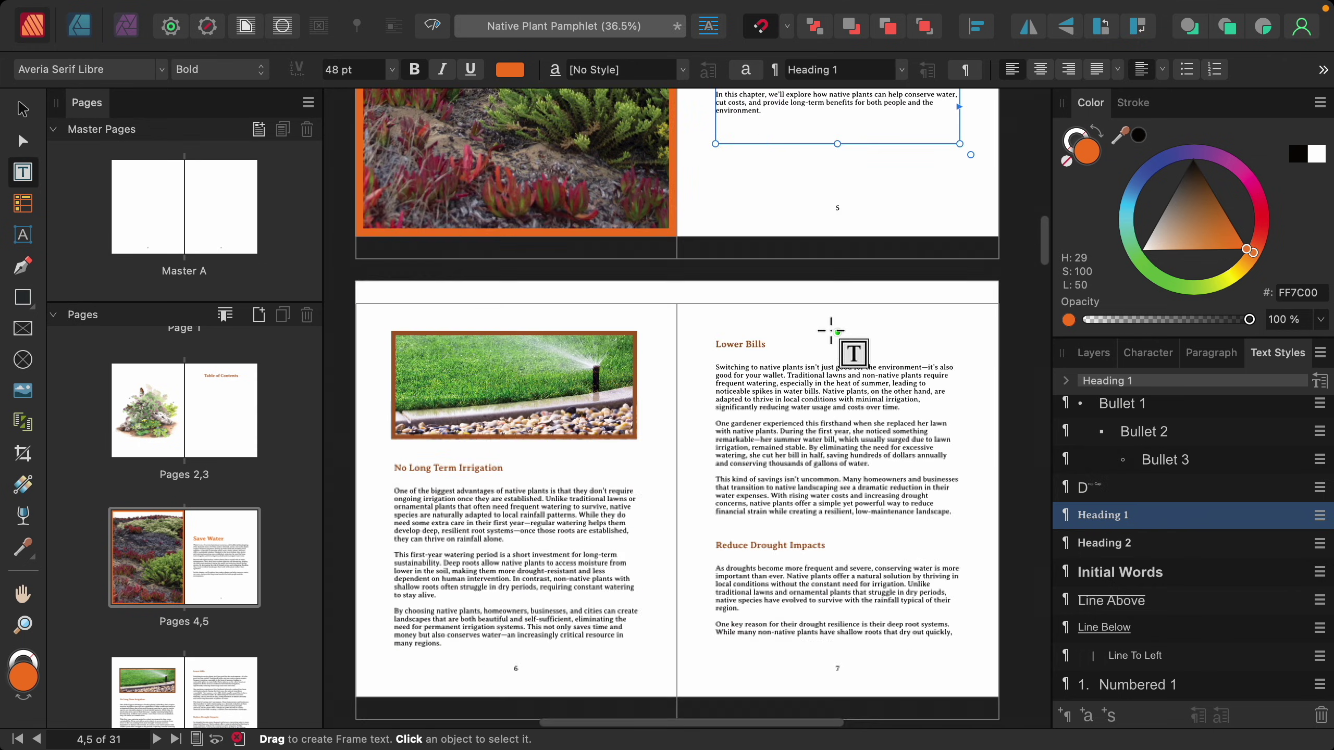
scroll(832, 331, down, 4)
click(825, 328)
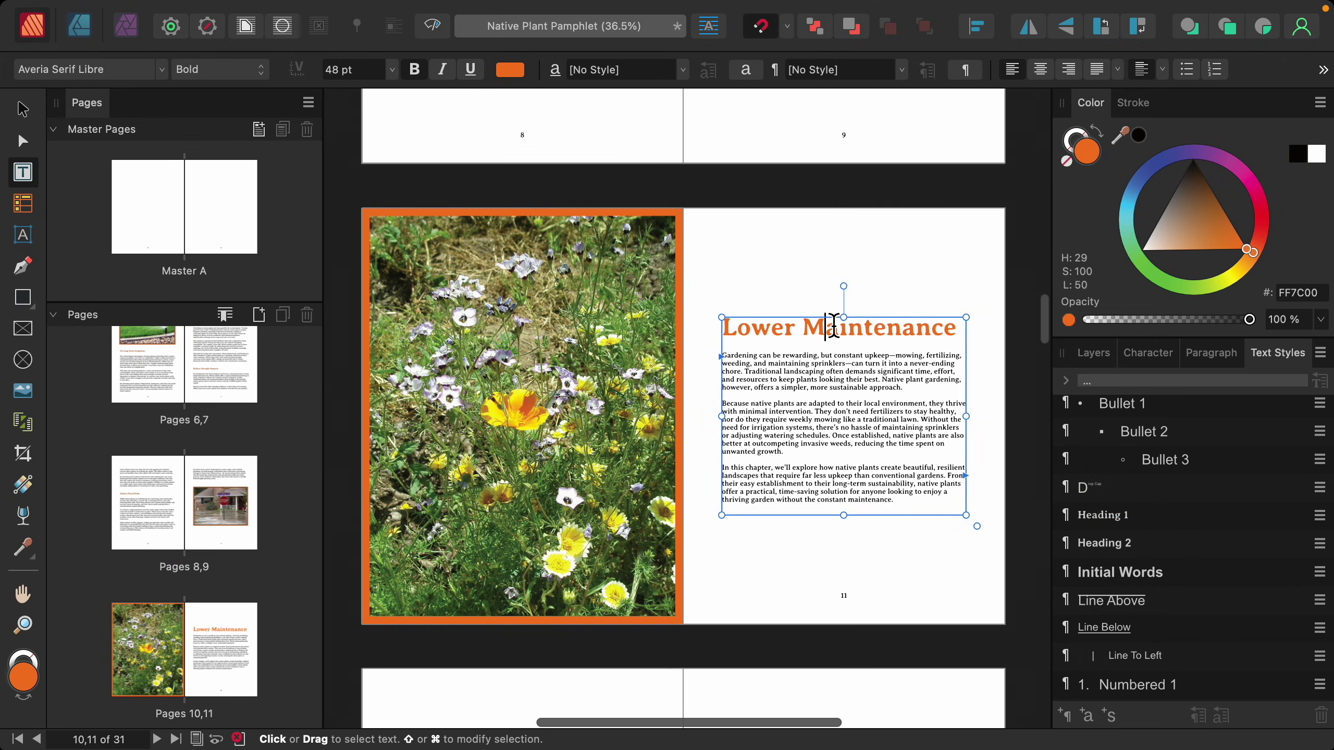
drag(953, 328, 724, 332)
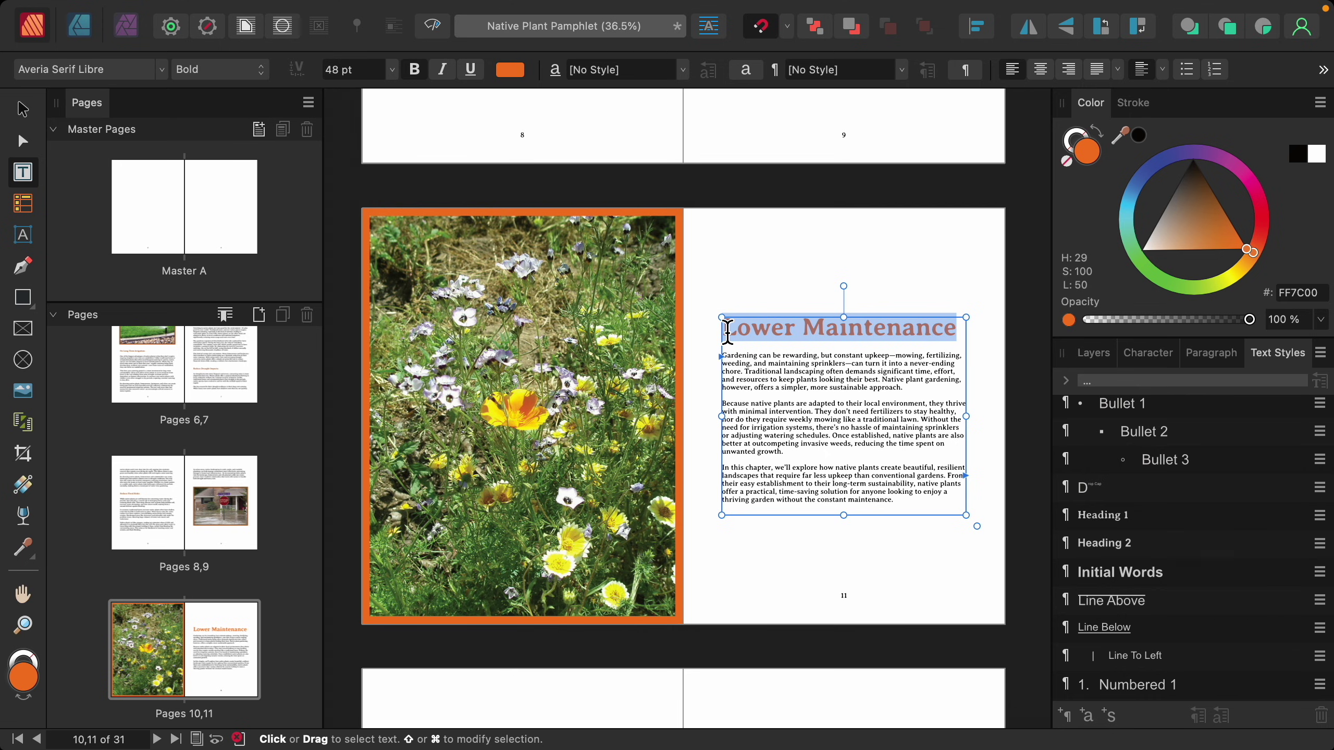
click(1145, 528)
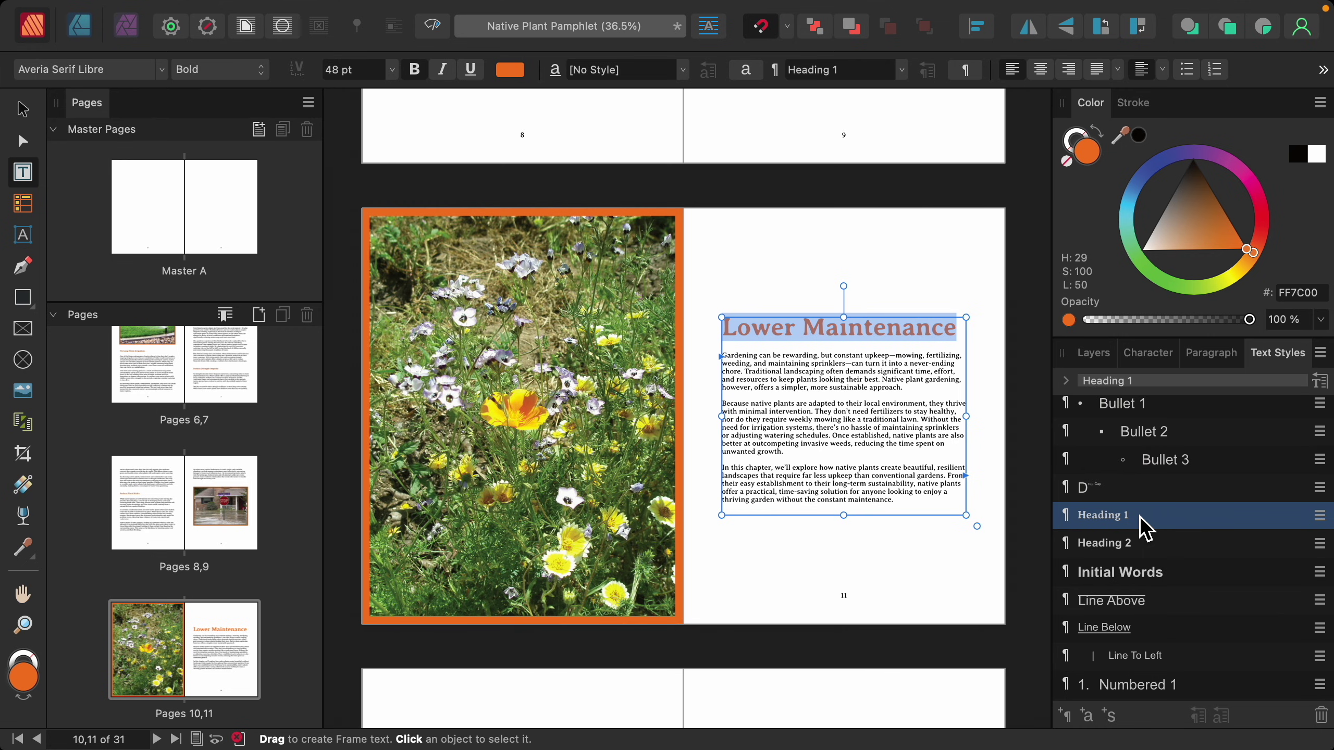
scroll(892, 473, down, 20)
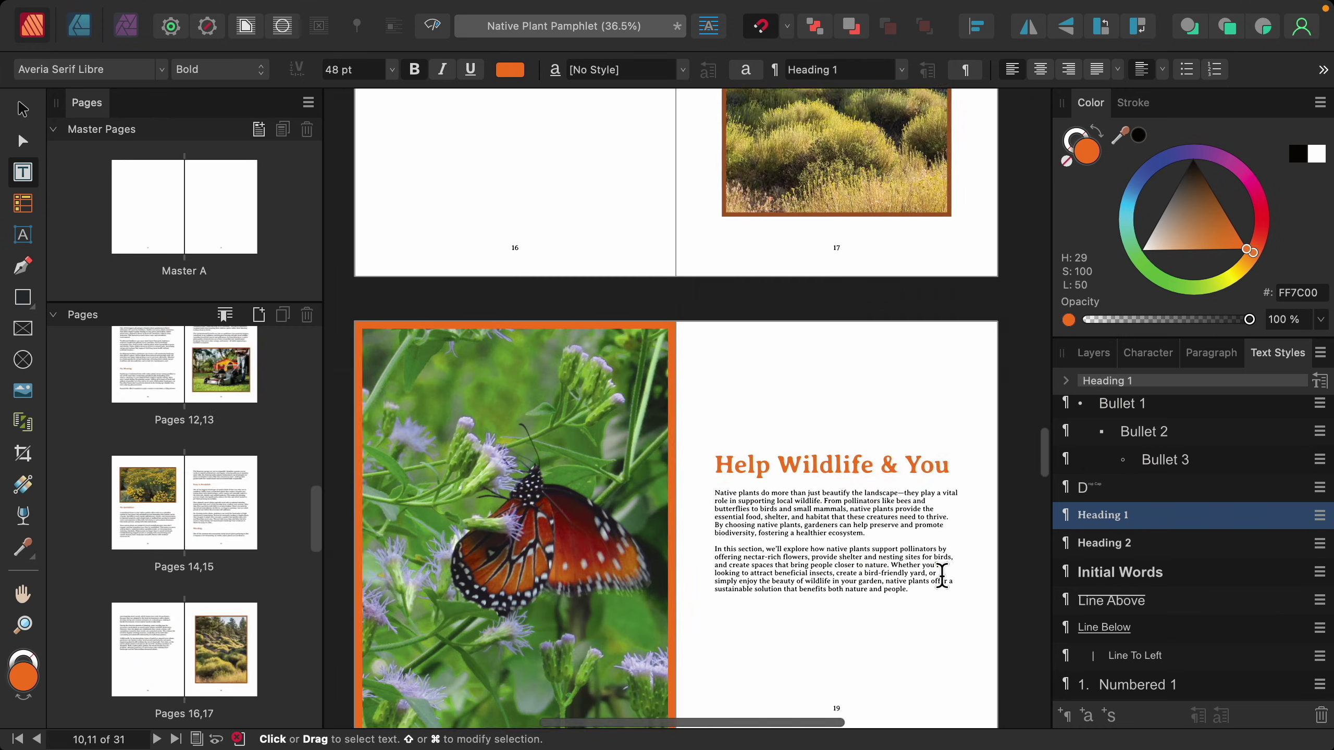
drag(954, 363, 733, 362)
scroll(952, 530, down, 15)
click(881, 364)
Step: Apply Heading 1 to the Beauty and Conclusion headings
drag(881, 364, 727, 361)
click(1094, 517)
scroll(892, 473, down, 15)
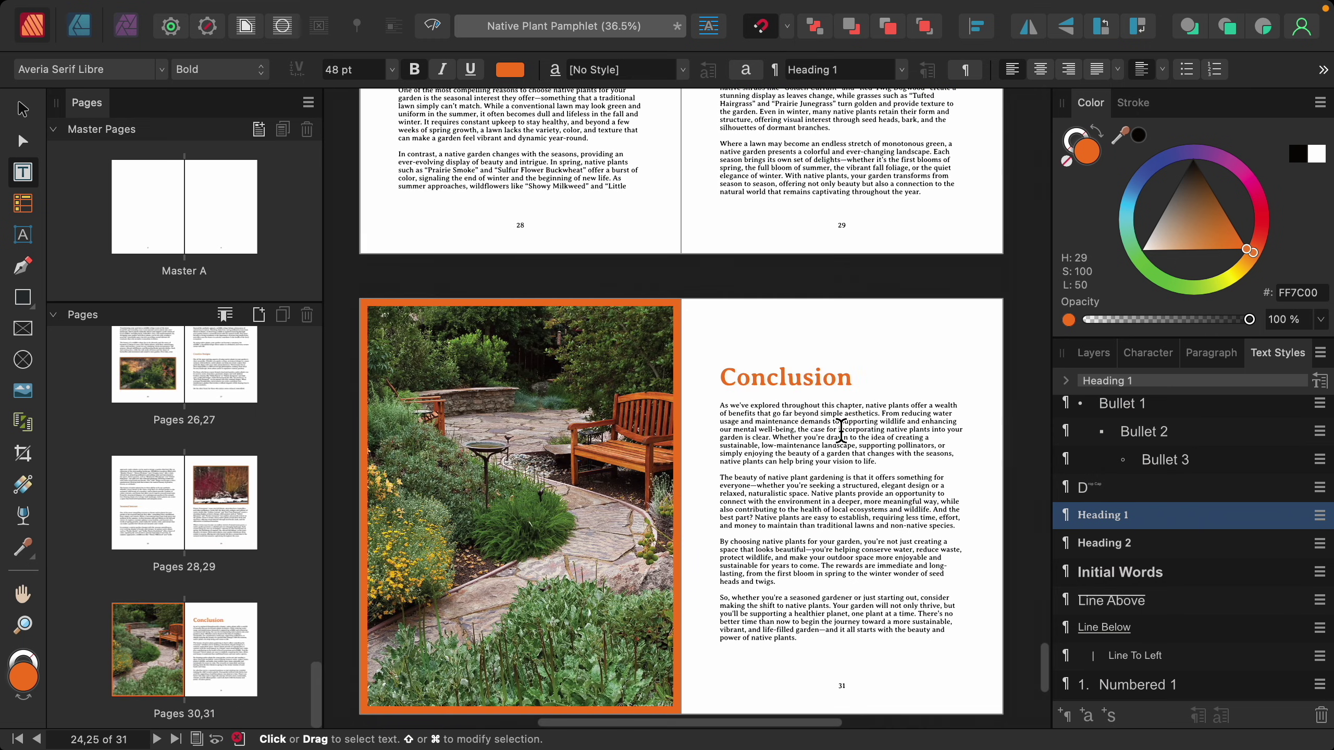
drag(854, 377, 722, 377)
click(1117, 521)
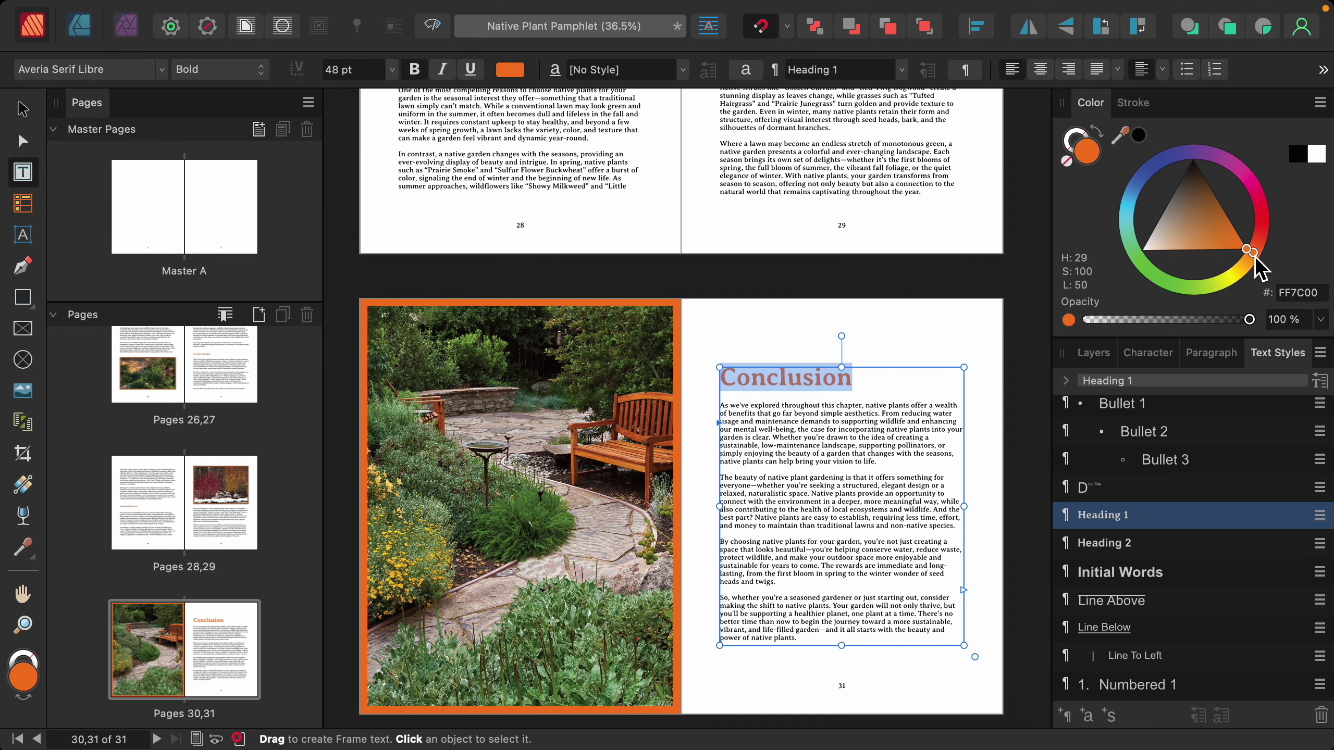
Step: Recolor the Conclusion heading blue and redefine Heading 1 from it
drag(1255, 256, 1141, 210)
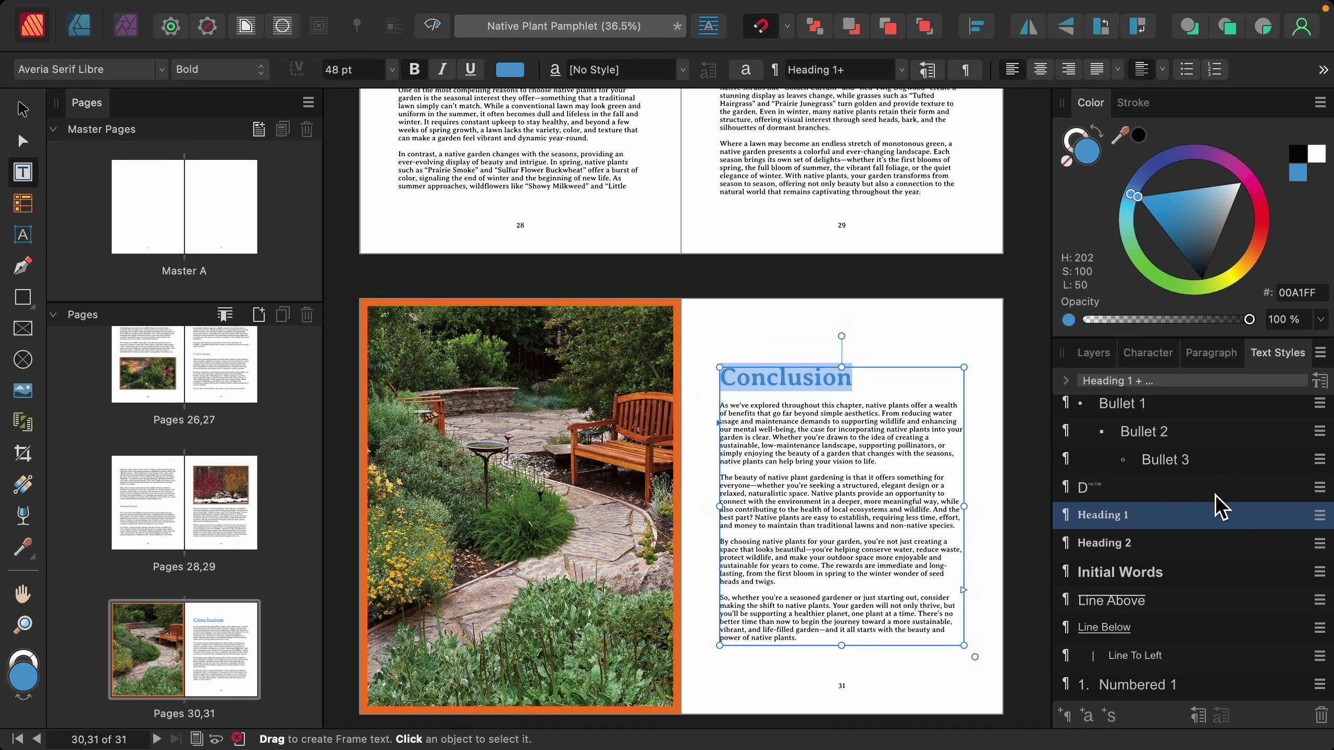
click(1319, 515)
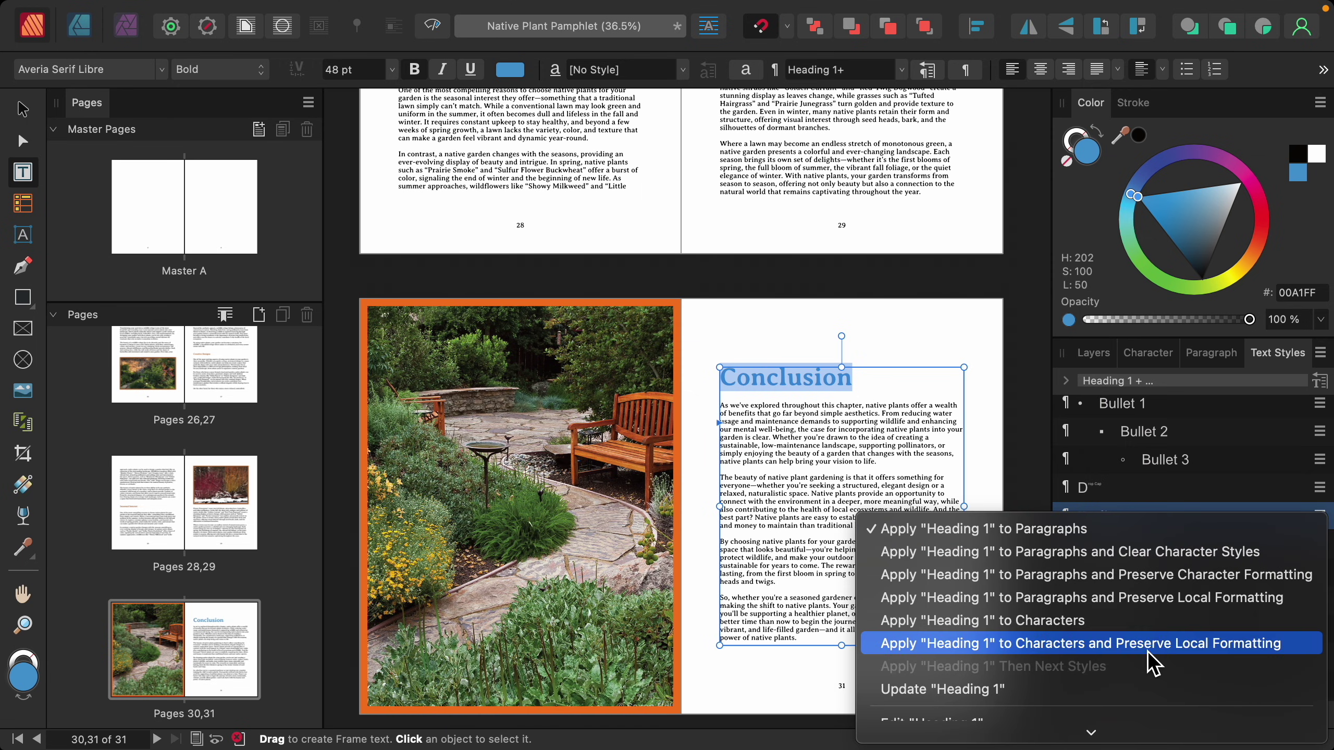
click(1122, 689)
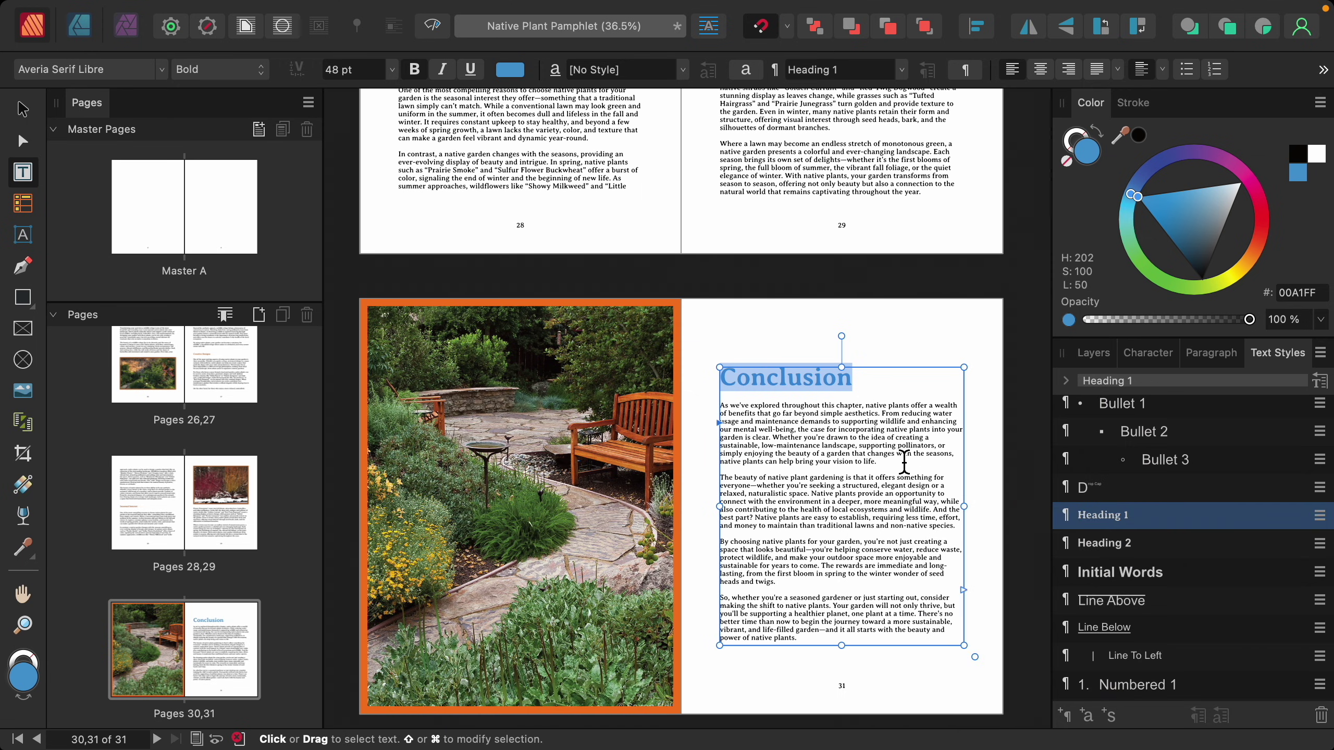
Step: Undo twice, reverting the blue Heading 1 update on Conclusion
scroll(896, 424, up, 15)
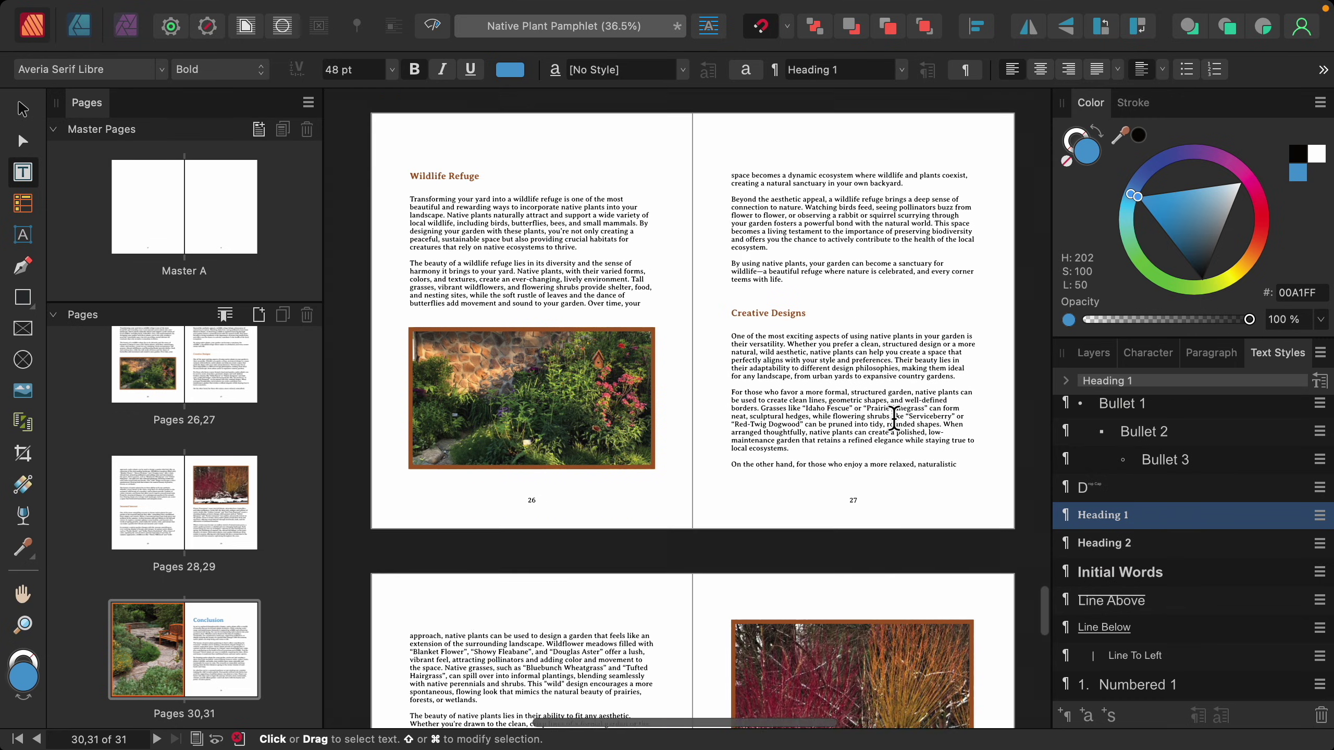
scroll(892, 419, up, 5)
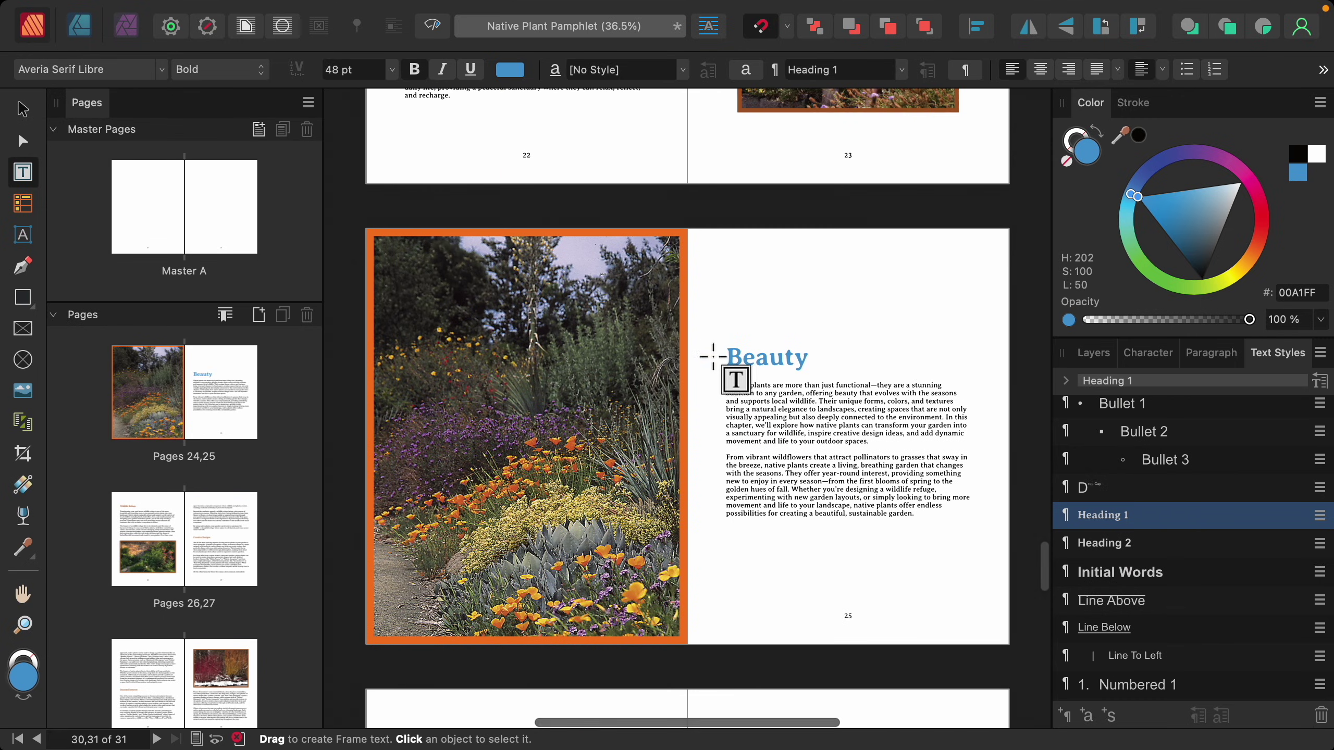
scroll(820, 421, up, 10)
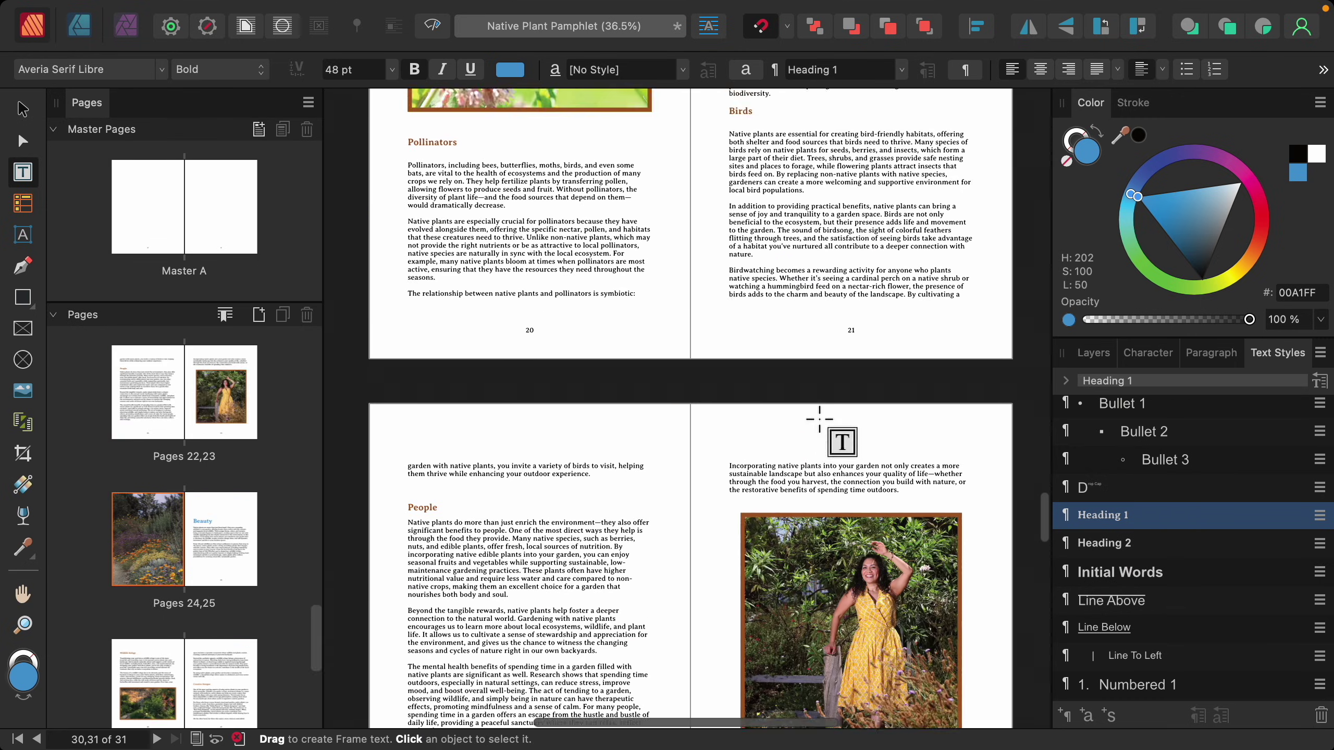
scroll(821, 420, up, 4)
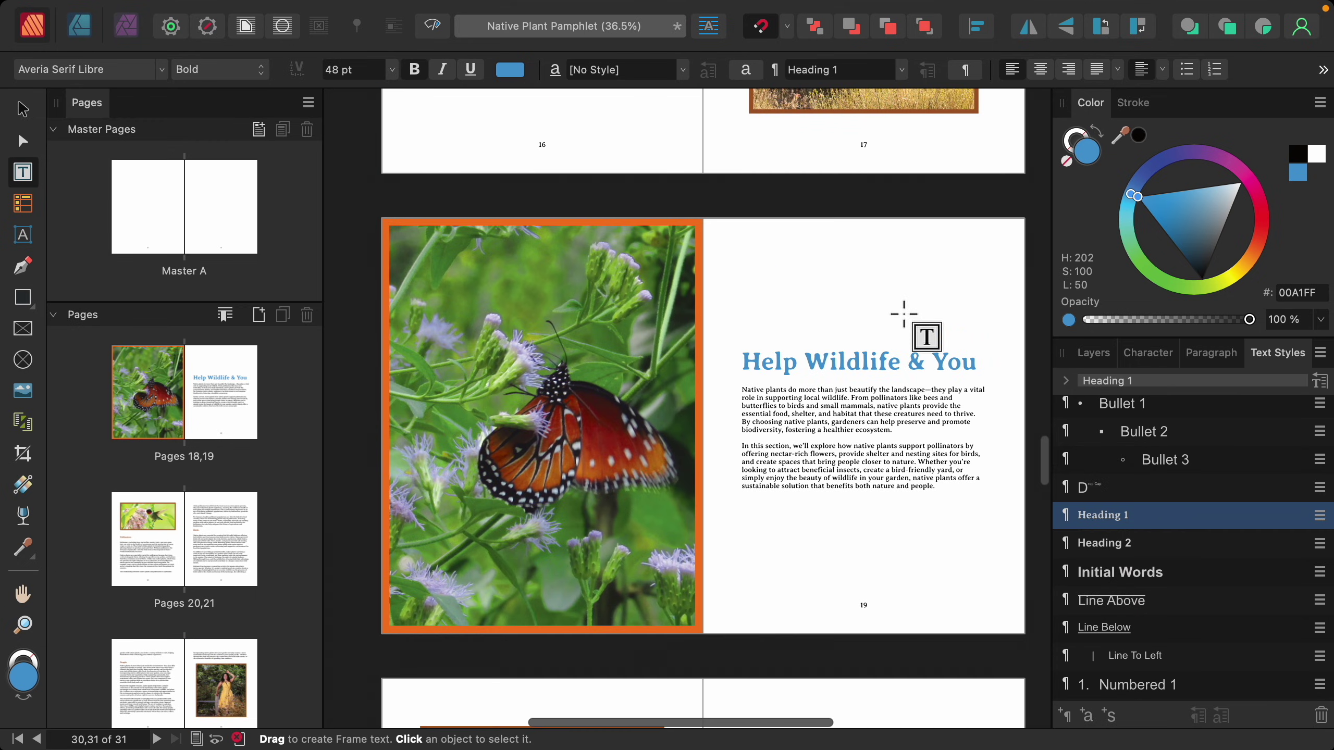
click(870, 361)
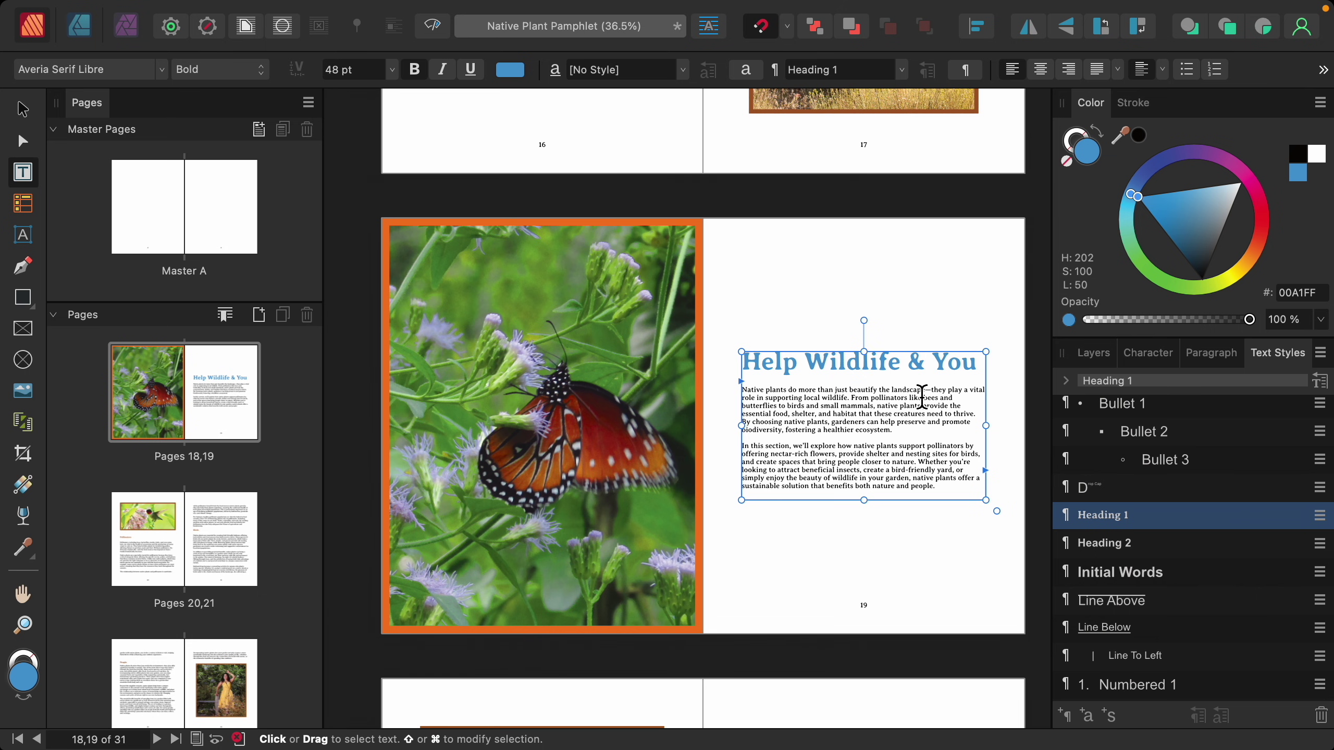
key(super+z)
key(super+z)
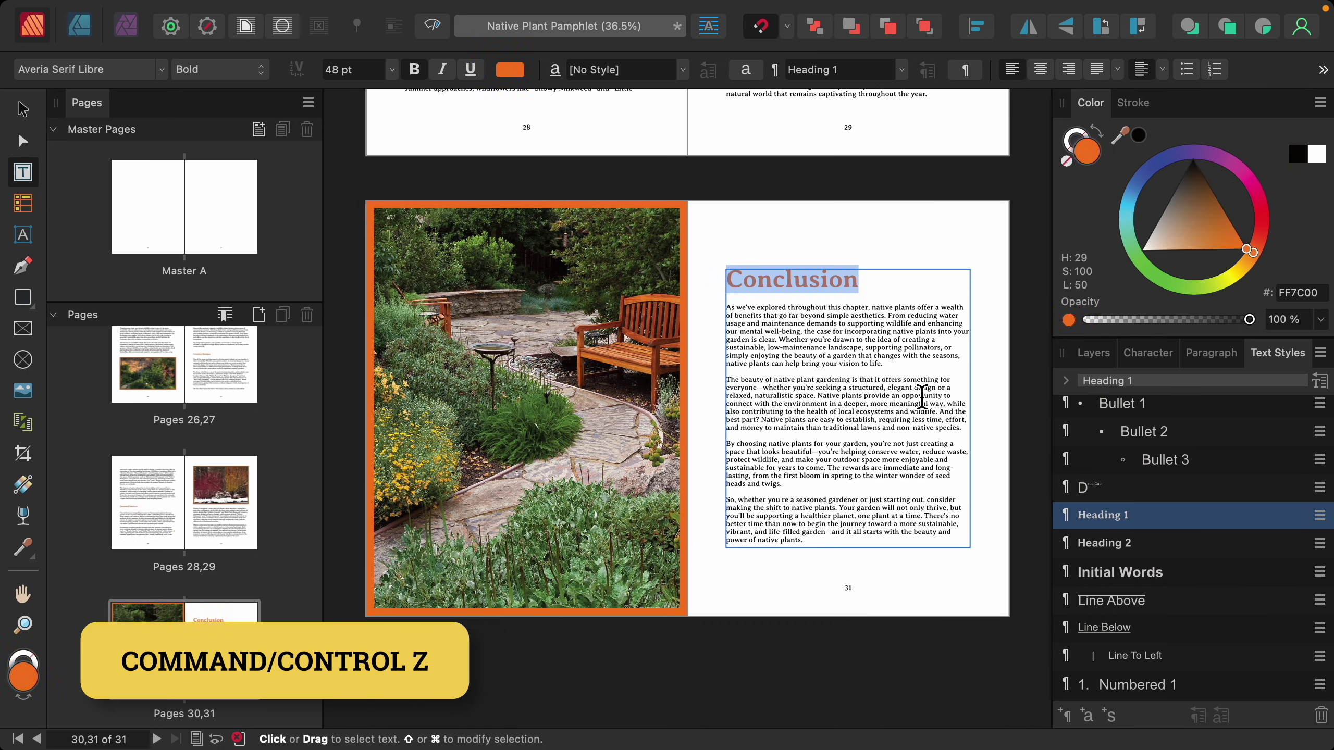
key(super+z)
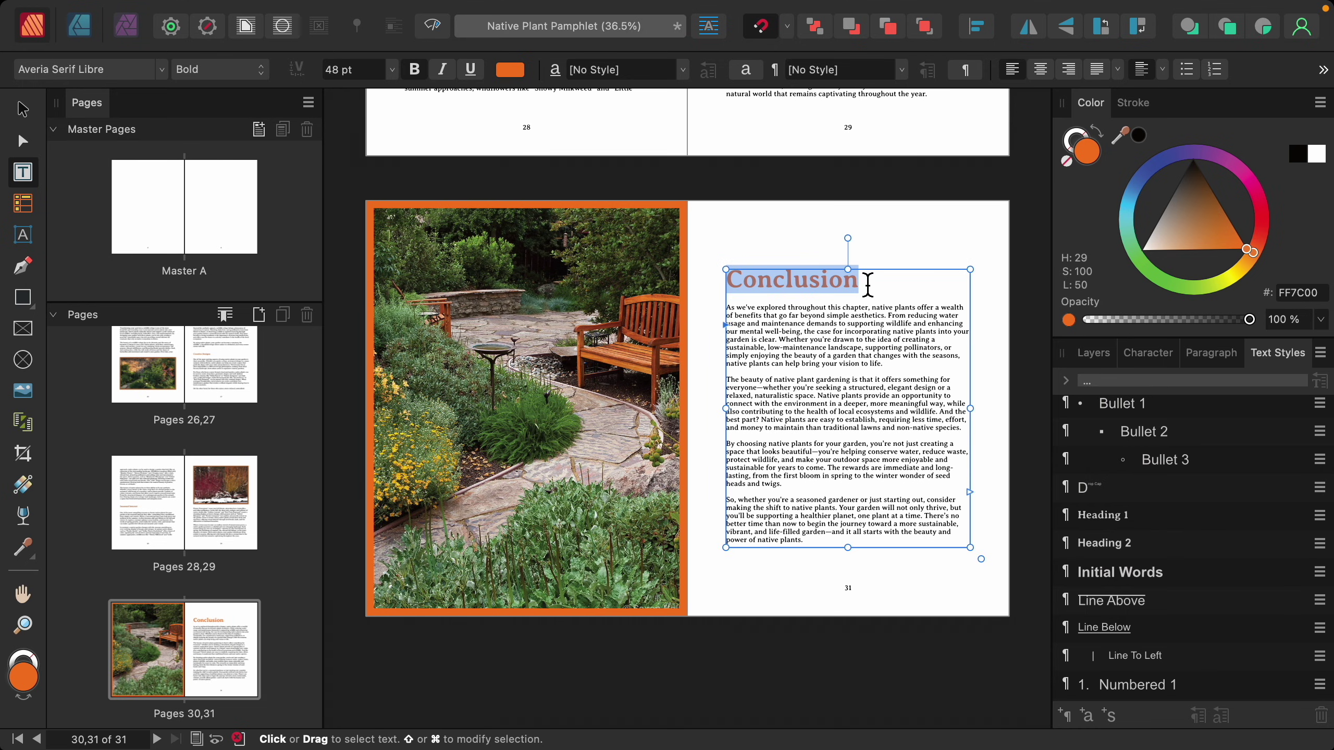
Step: Reselect the whole Conclusion heading and apply the orange Heading 1 to it
click(868, 282)
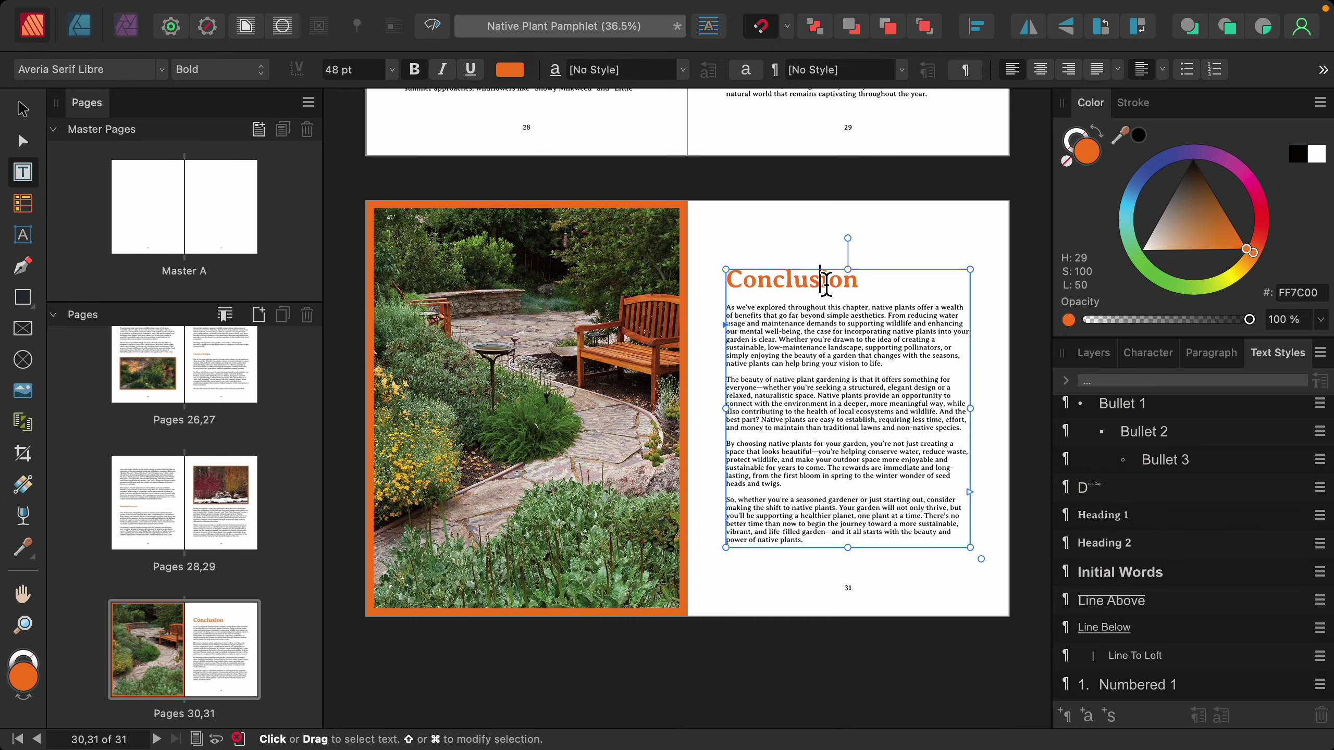
drag(864, 291, 732, 292)
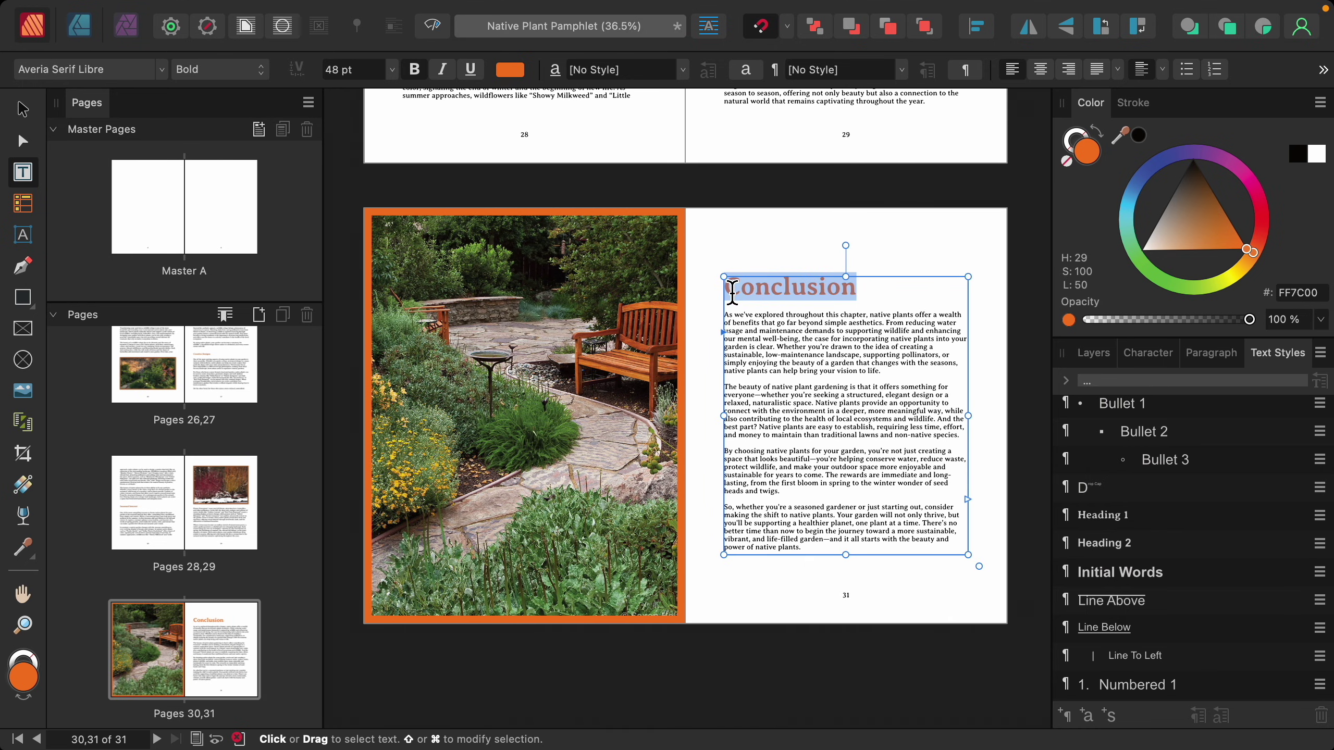
click(1129, 517)
Step: Check the Beauty heading's style and return to the Save Water spread
scroll(918, 362, up, 1)
scroll(918, 363, up, 10)
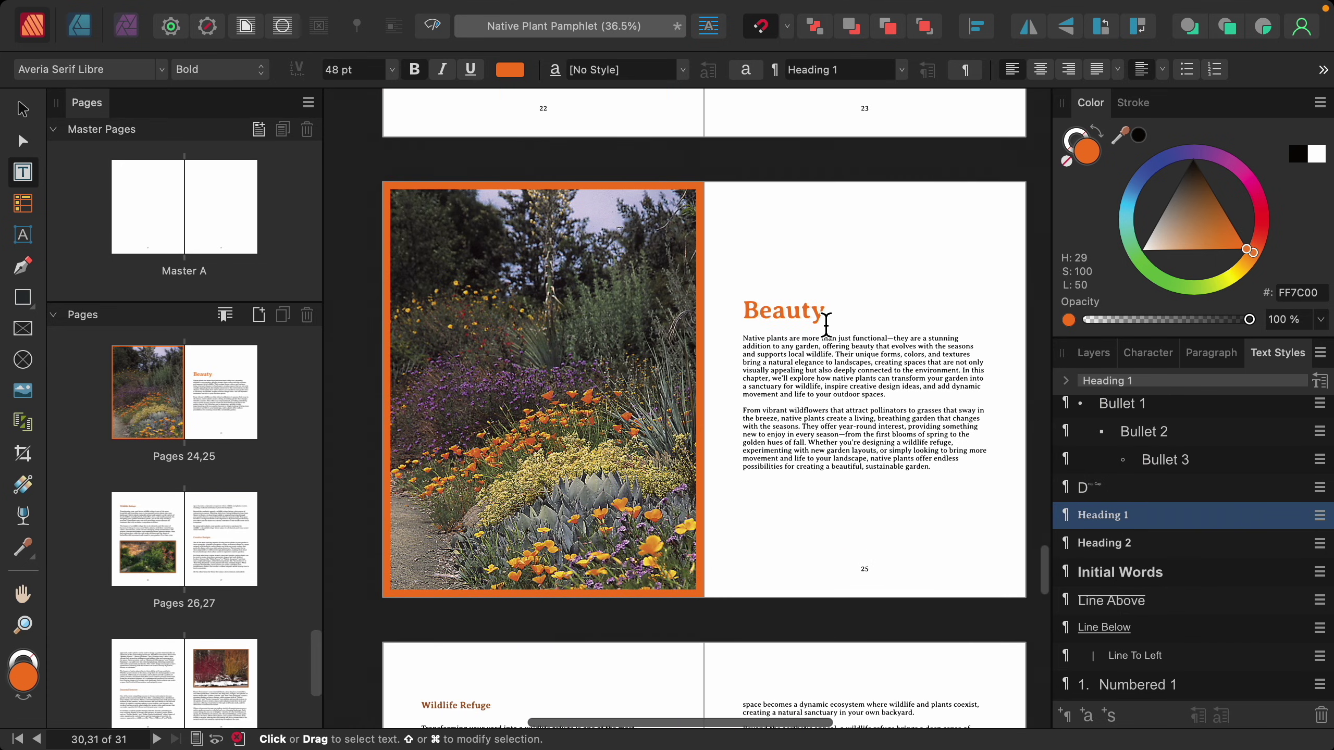
click(811, 315)
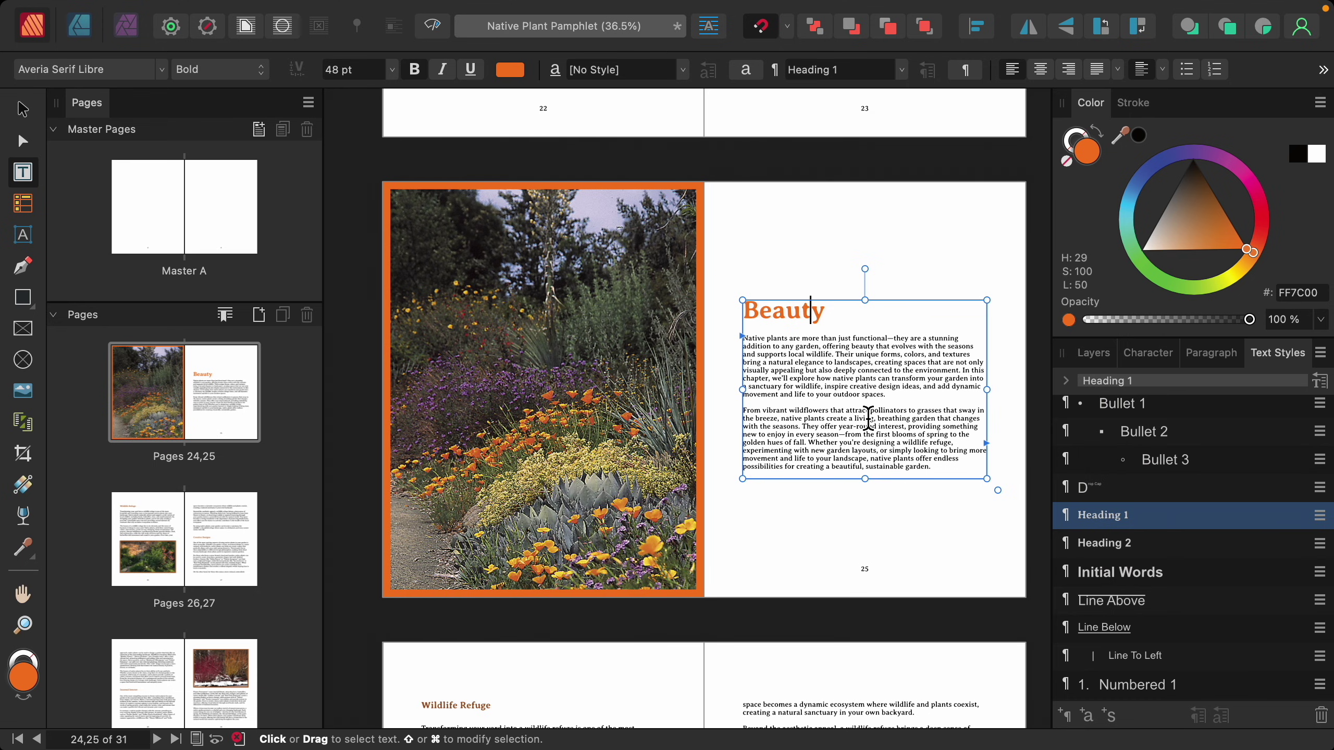
scroll(868, 418, up, 20)
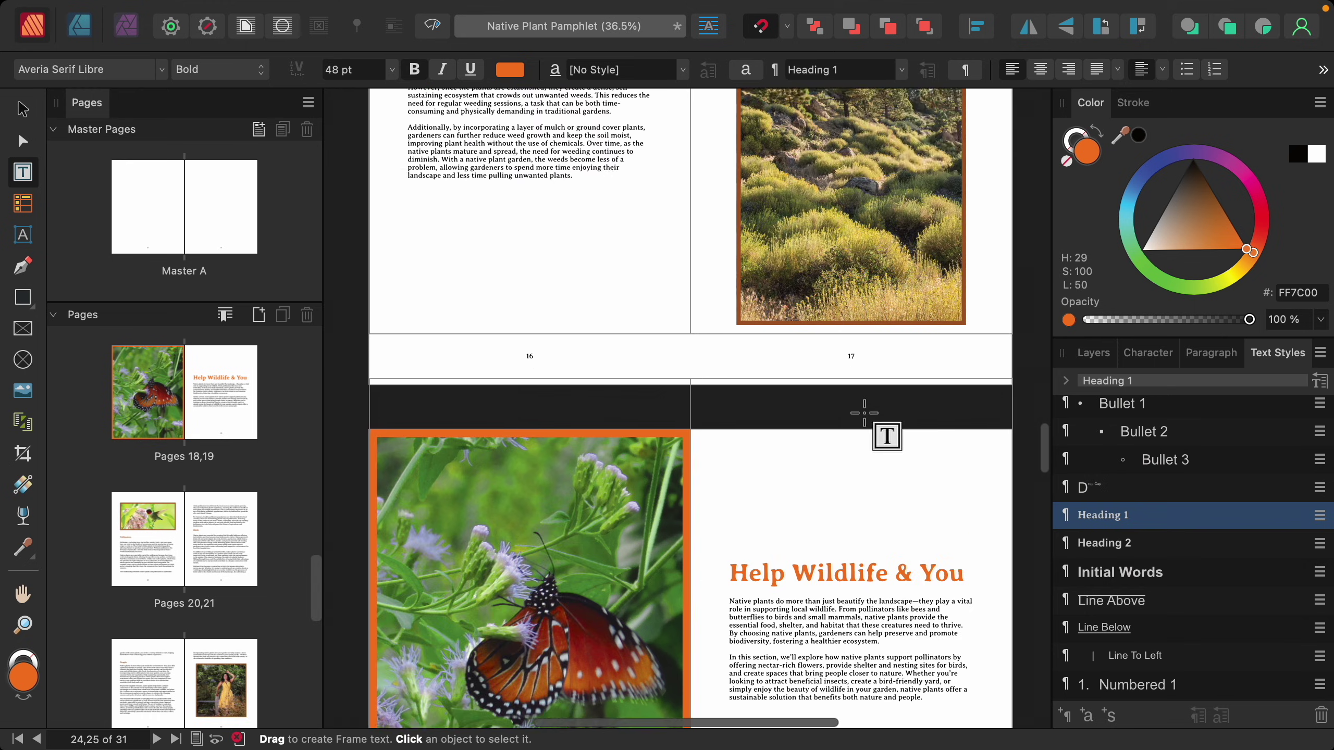
scroll(864, 412, up, 20)
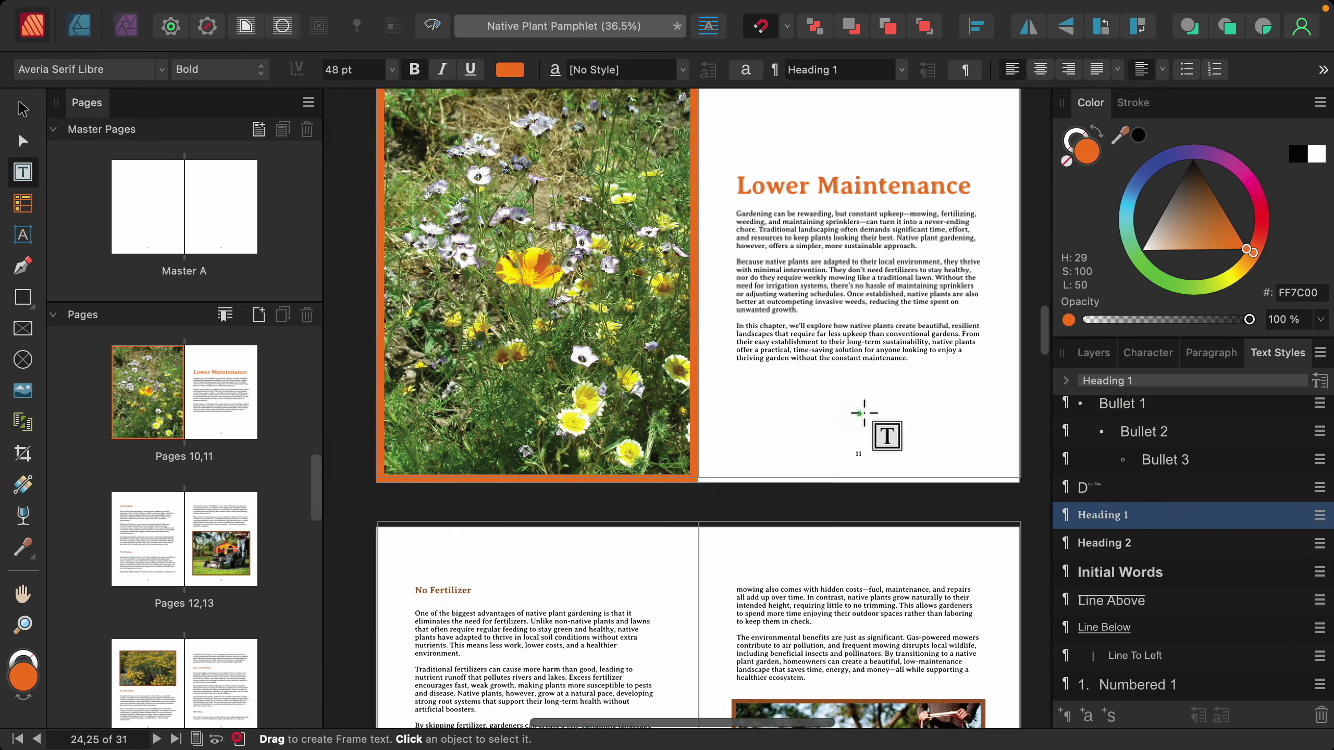
scroll(864, 413, up, 20)
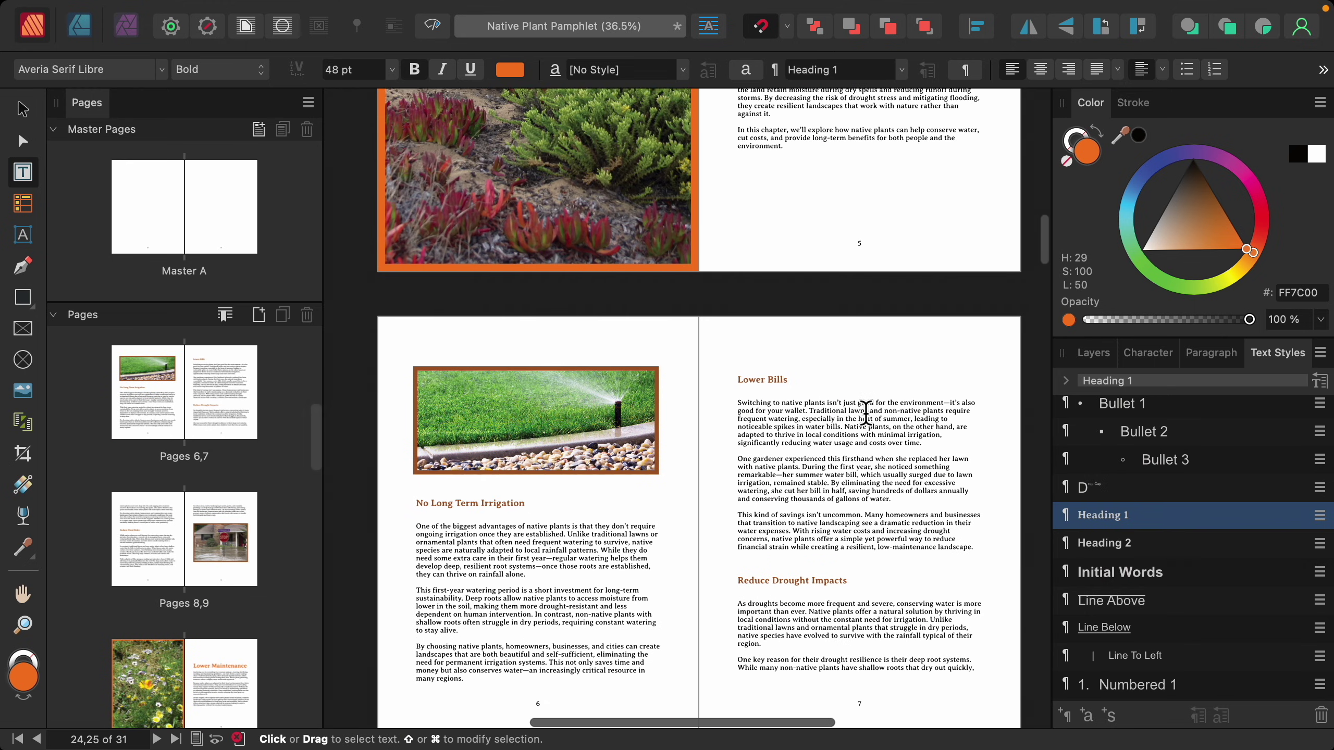
scroll(865, 412, up, 10)
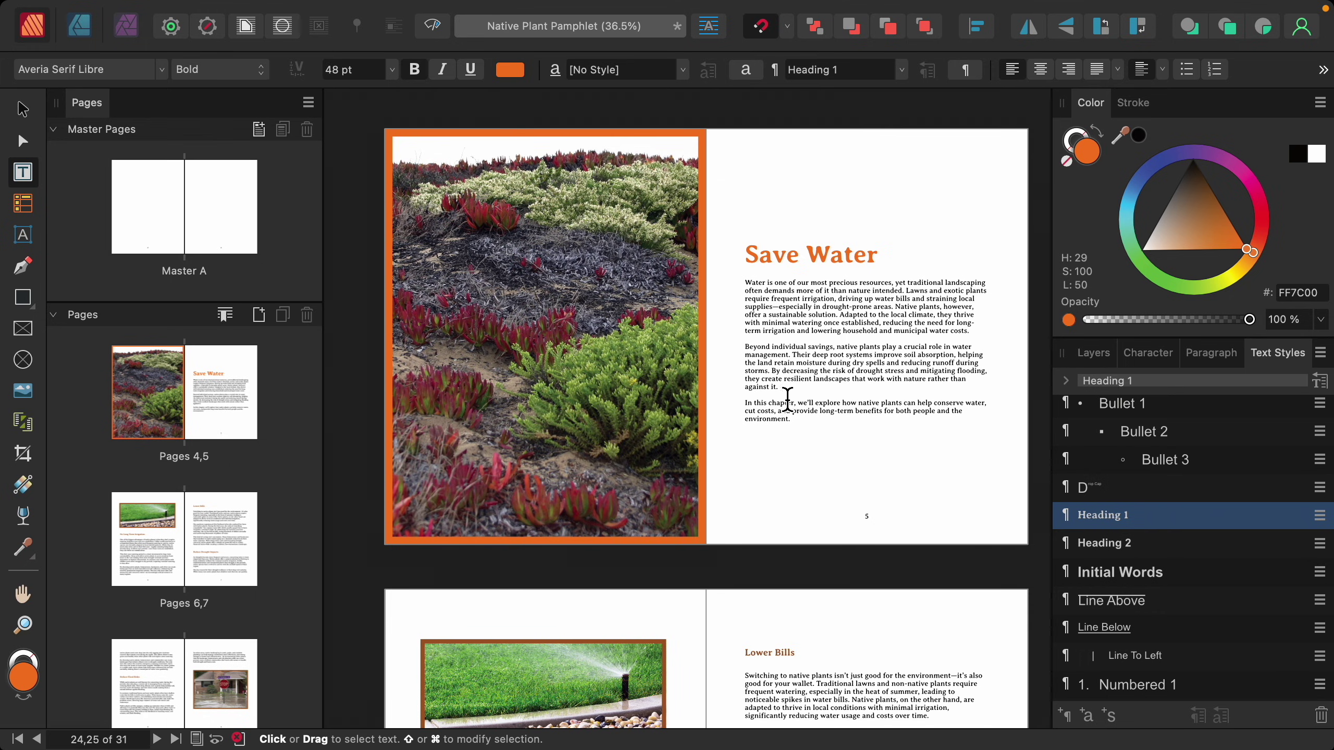
Step: Redefine Heading 2 from the orange 18 pt No Long Term Irrigation subheading and apply it there
scroll(783, 420, down, 6)
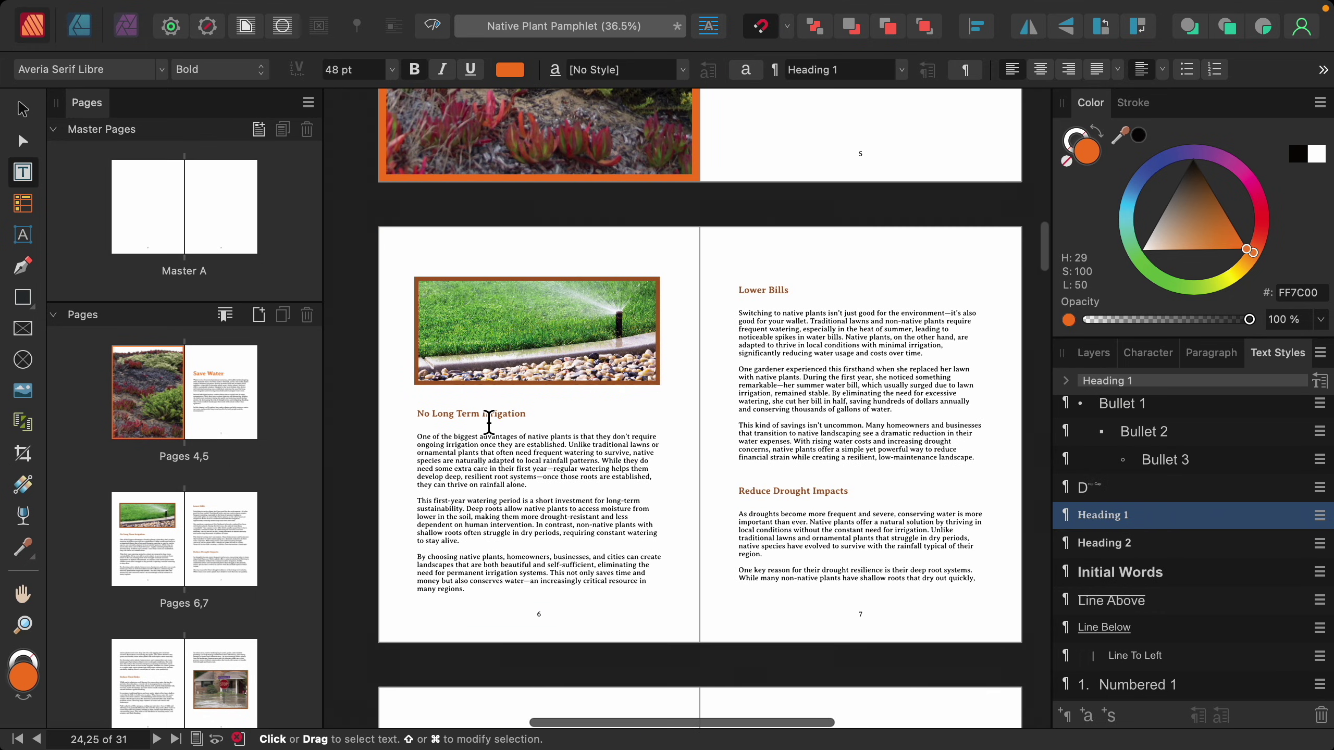
click(485, 415)
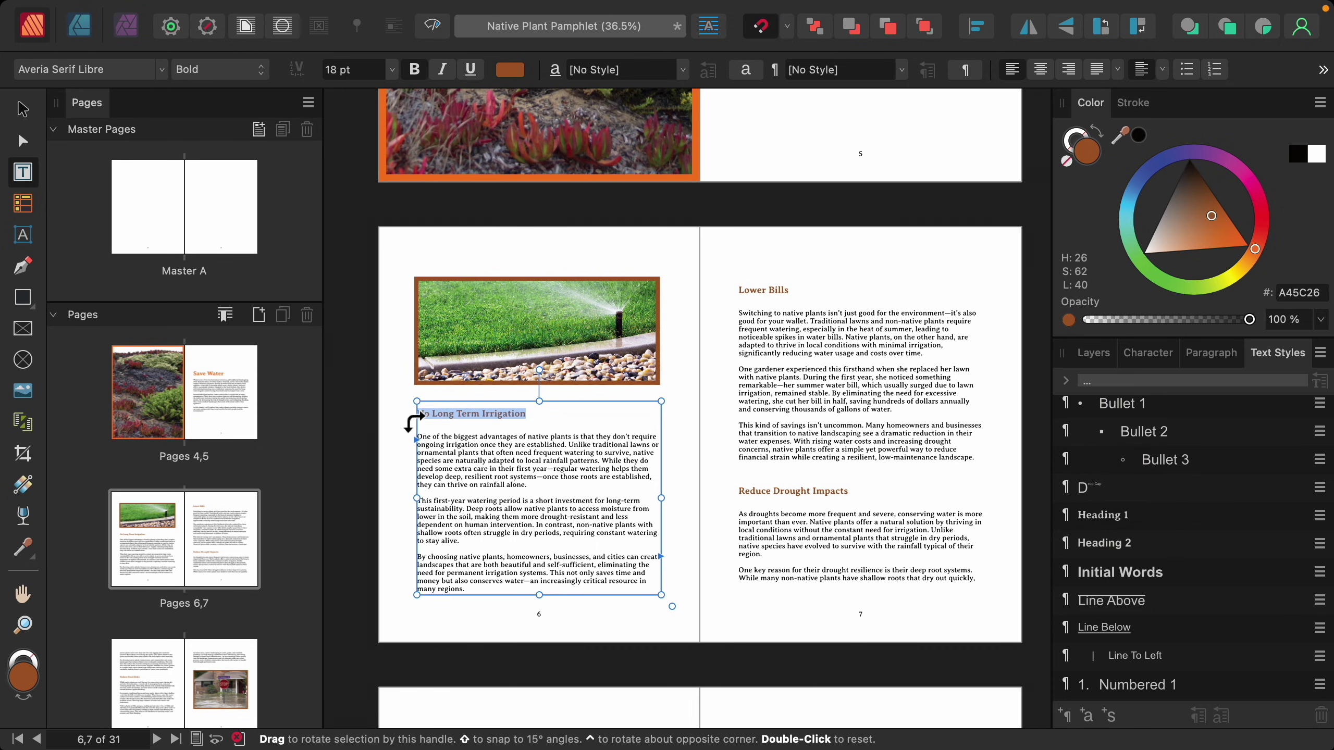
drag(417, 415, 551, 426)
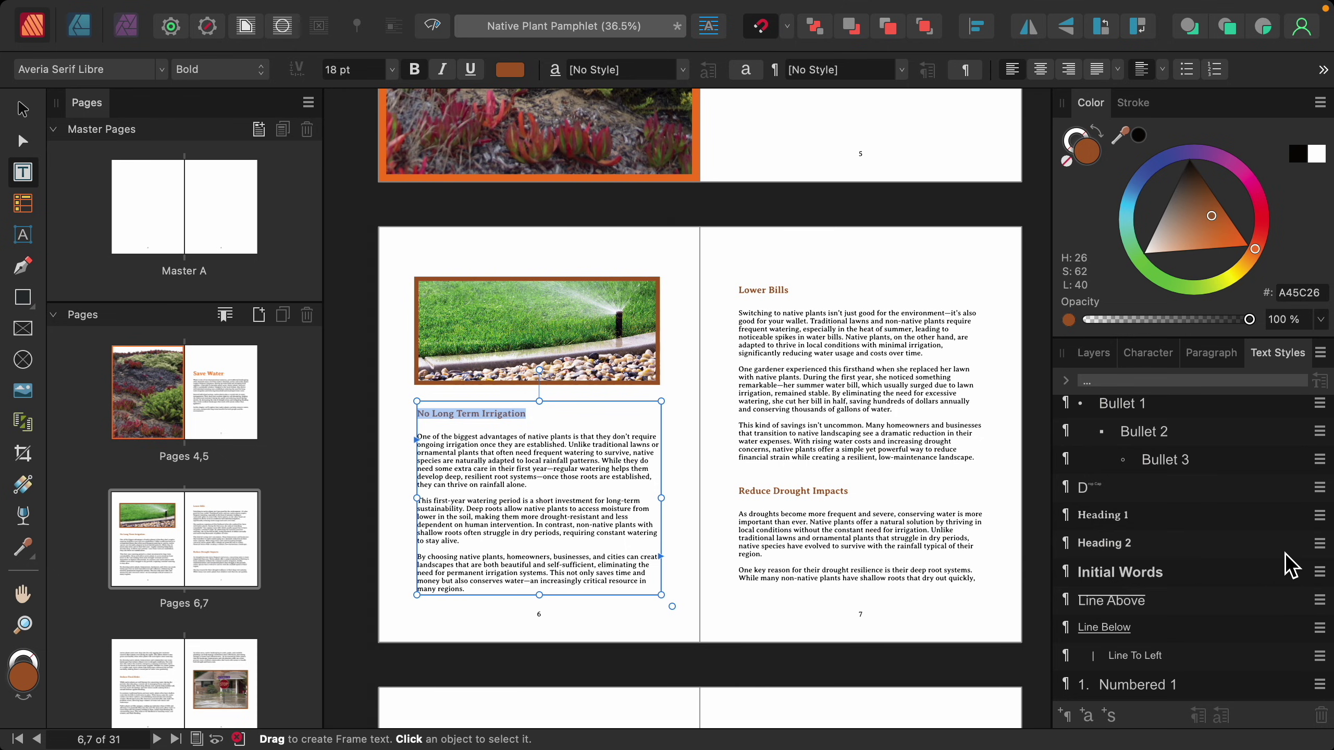
click(1319, 546)
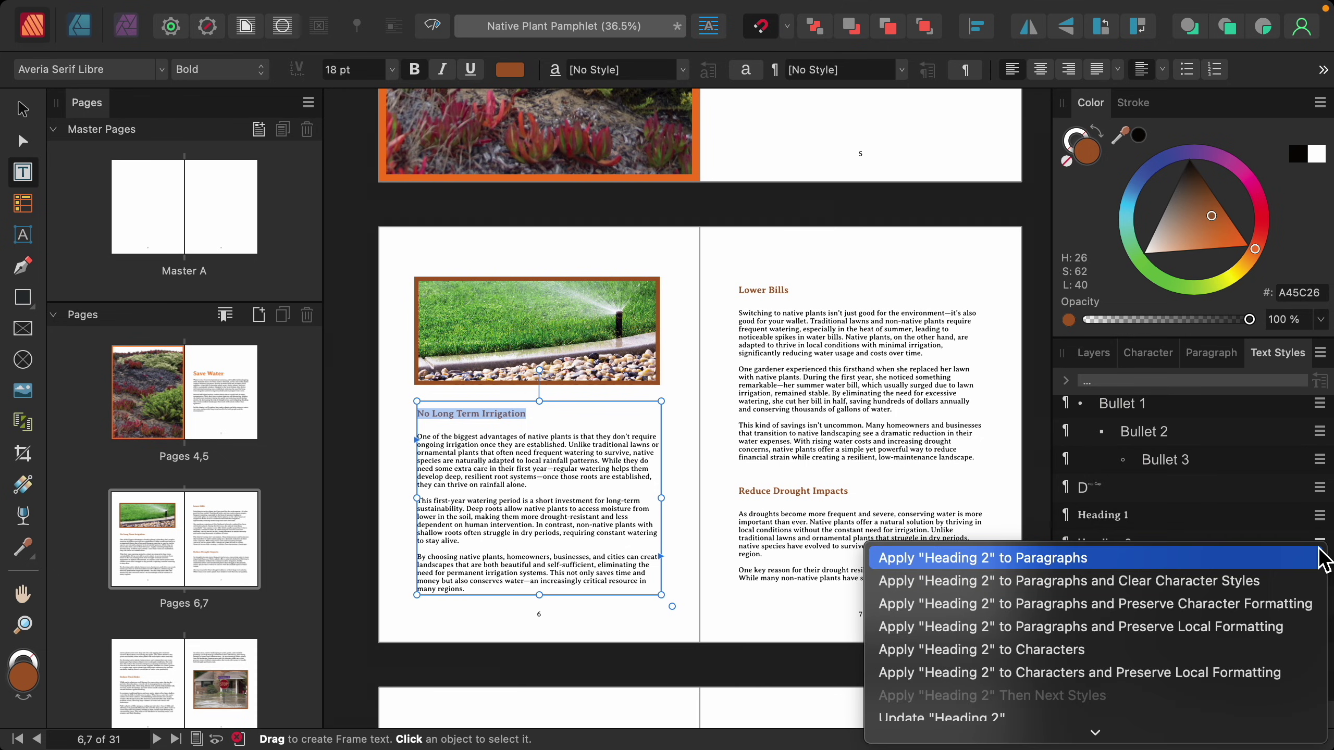
click(1159, 714)
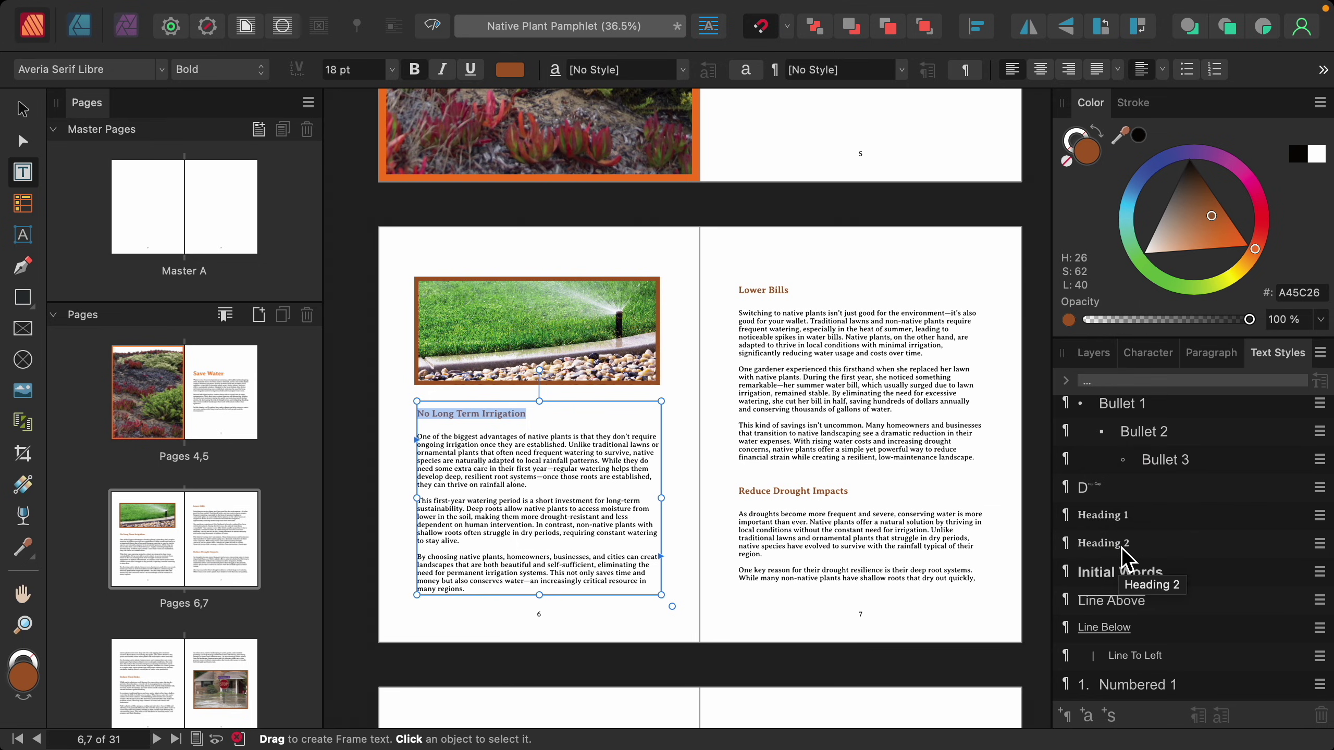
click(1121, 548)
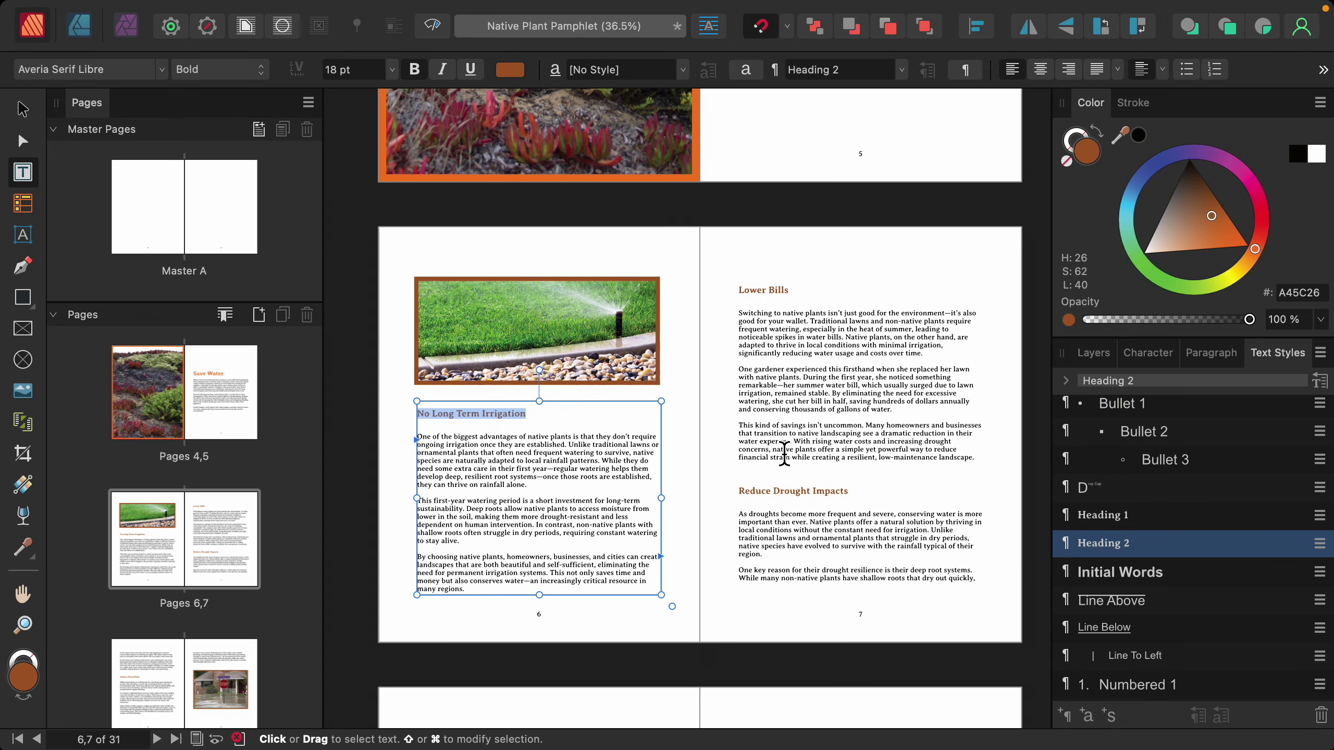
Step: Apply Heading 2 to the Lower Bills, Reduce Drought Impacts and Reduce Flood Risks subheadings
scroll(784, 453, down, 2)
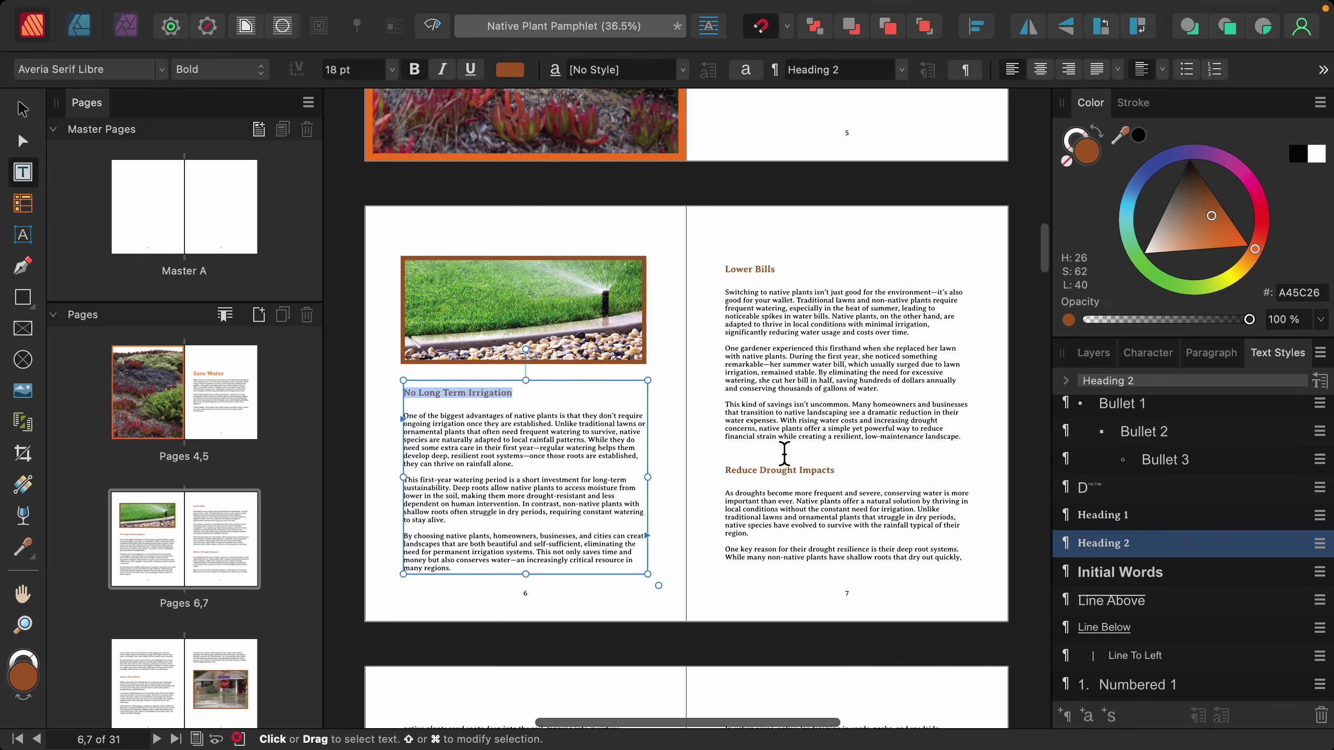
click(754, 253)
triple_click(755, 253)
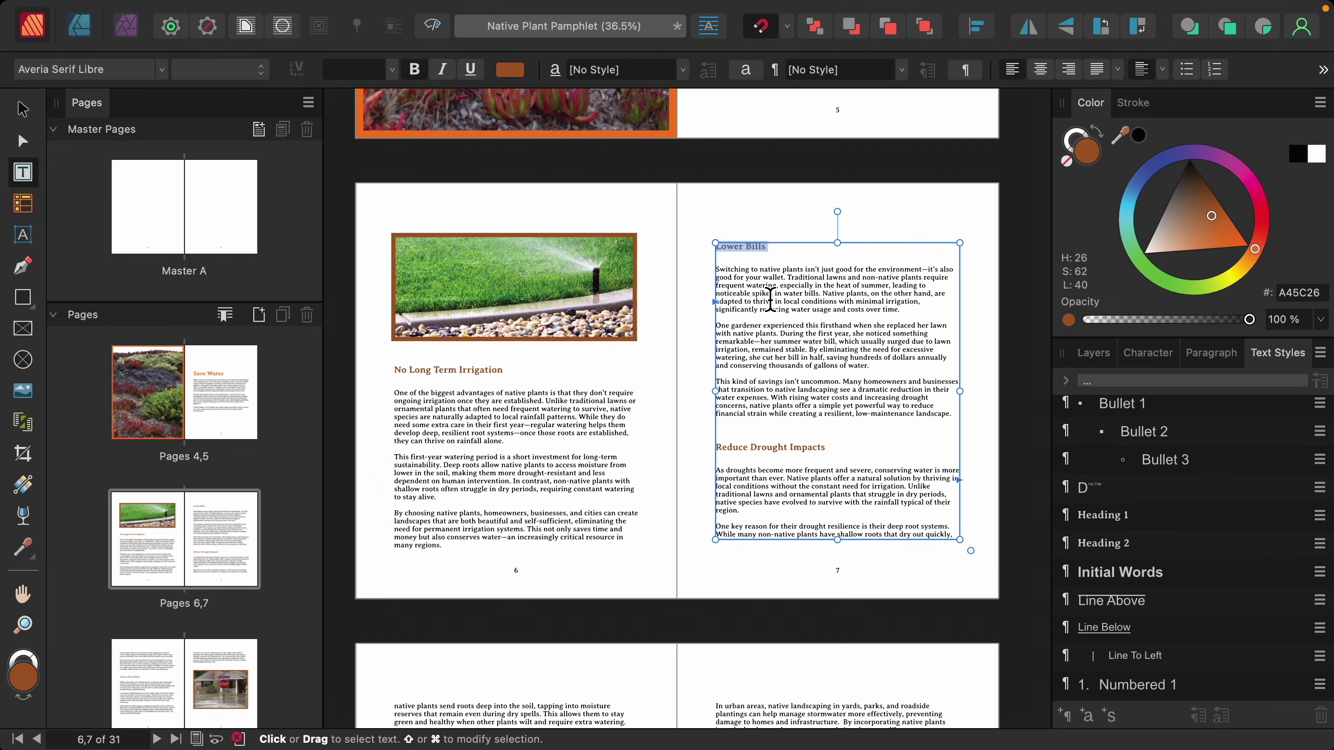
super+triple_click(781, 447)
scroll(781, 453, down, 10)
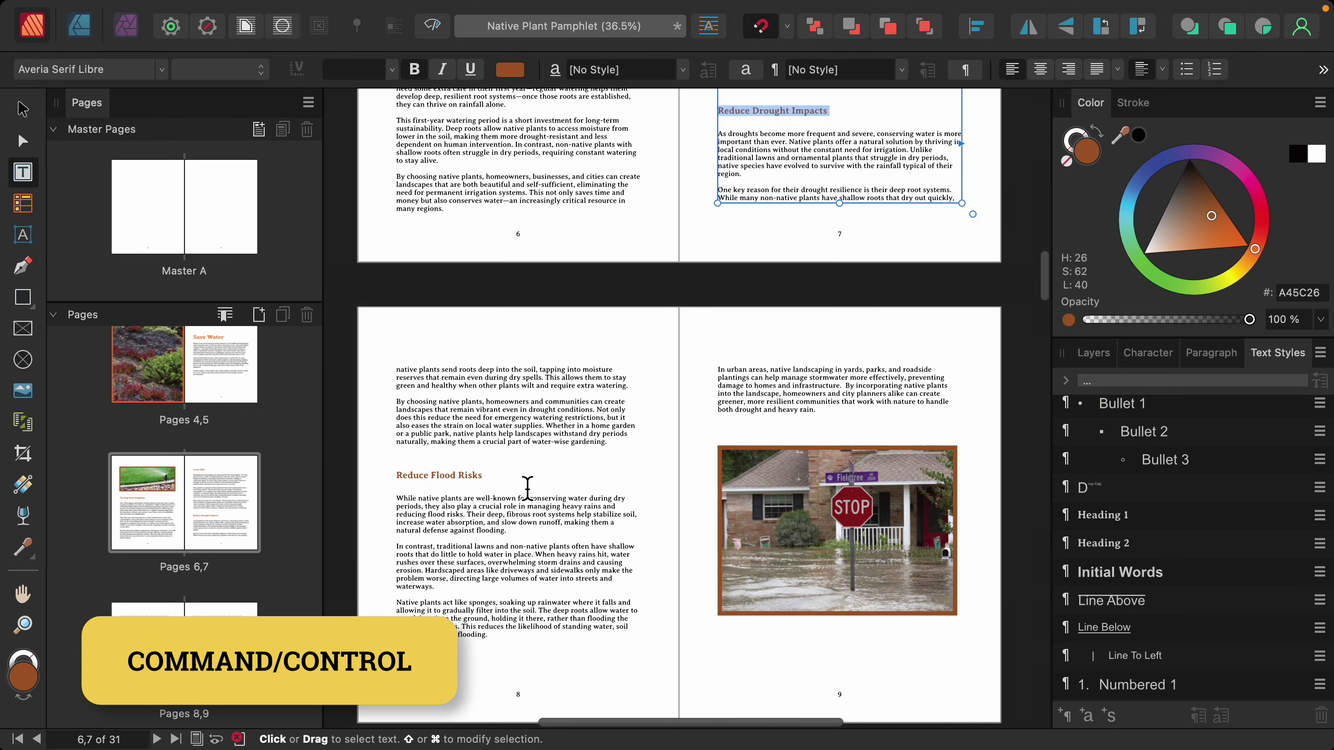
super+triple_click(460, 481)
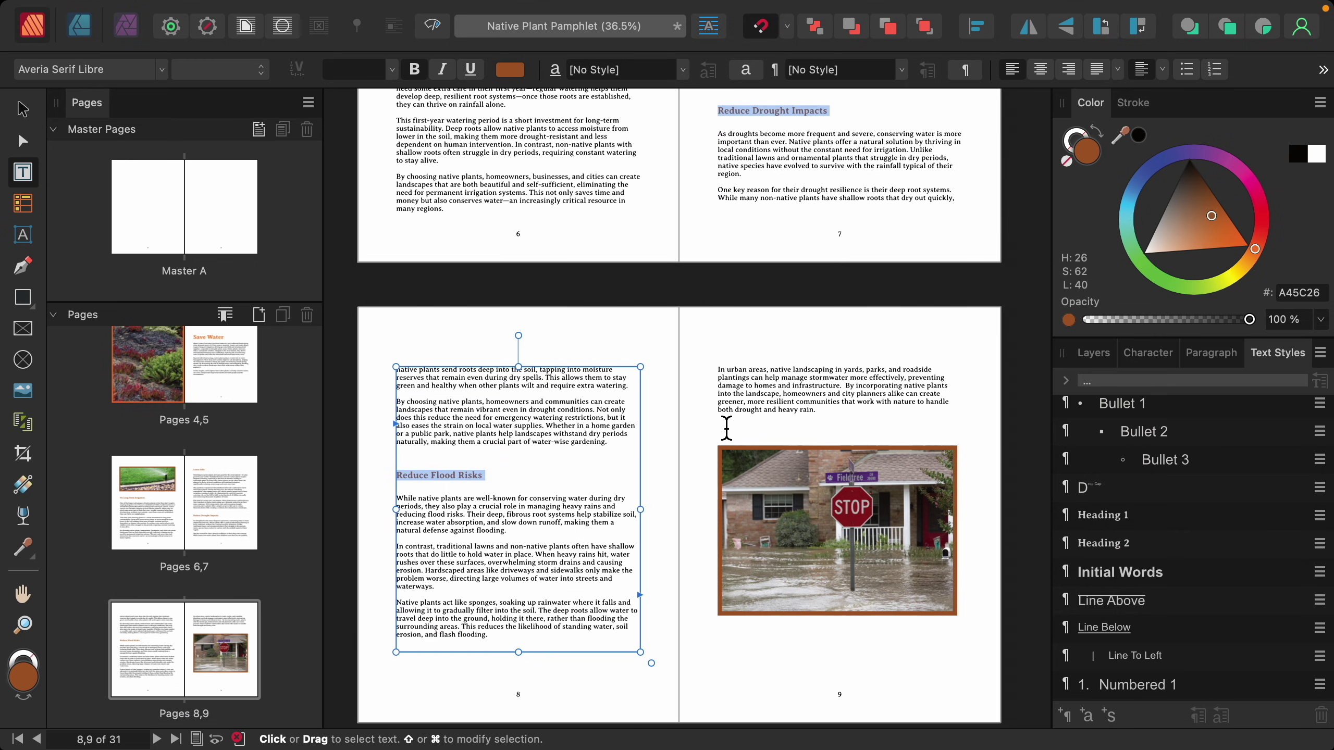
scroll(724, 426, up, 3)
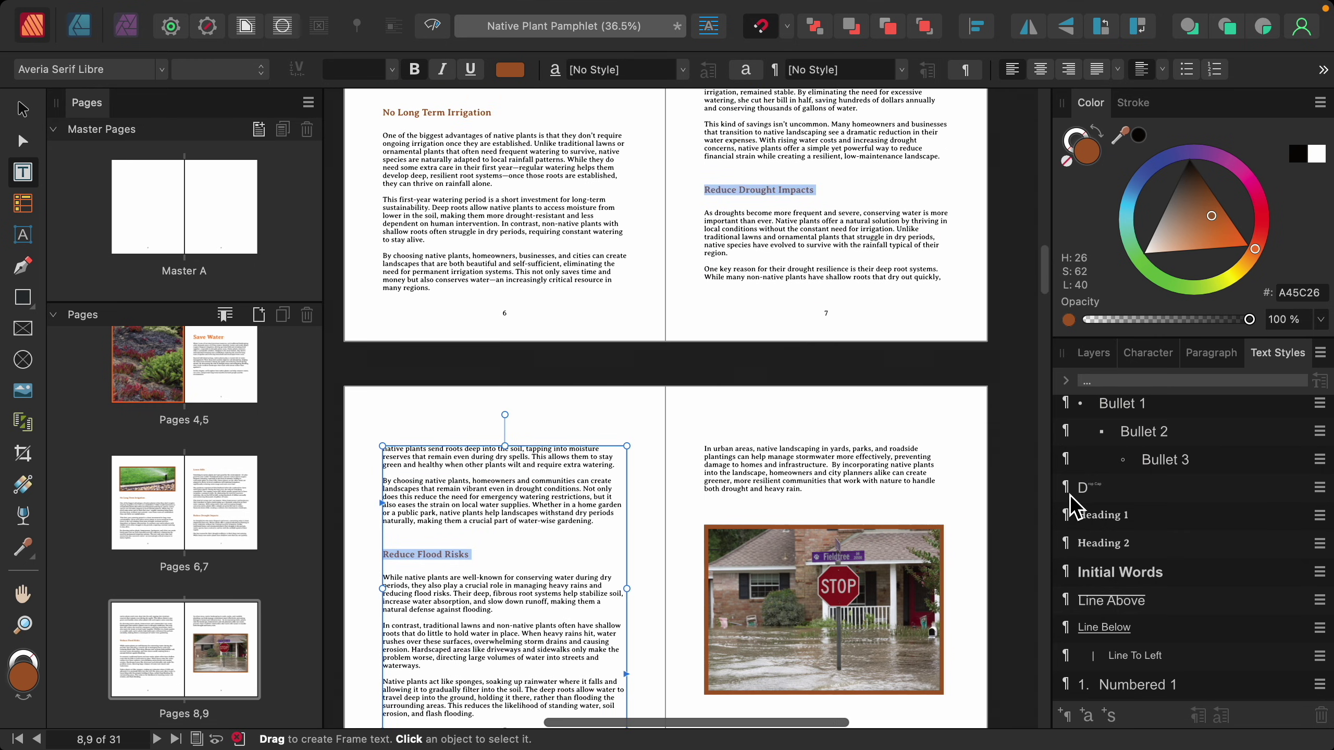
click(1129, 548)
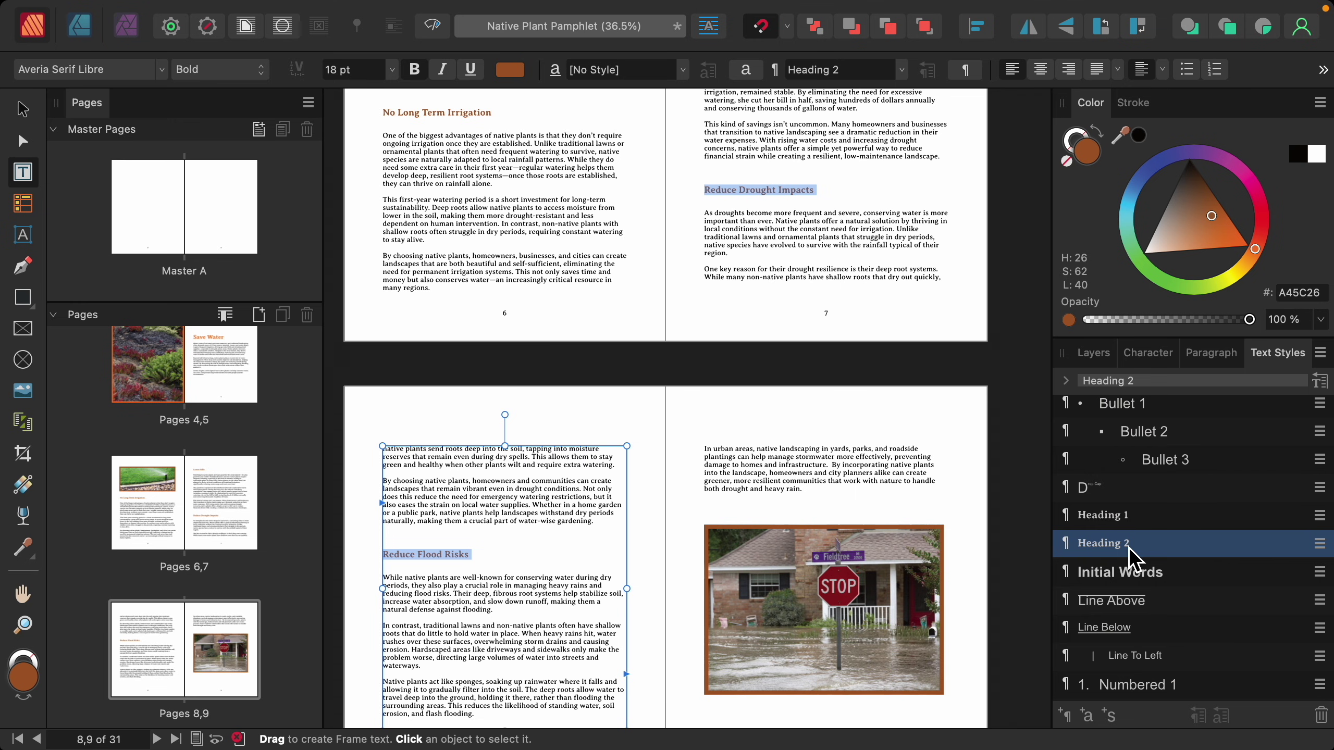
Step: Check the styles of the page 14 text and the No Sprinklers heading
scroll(853, 538, down, 10)
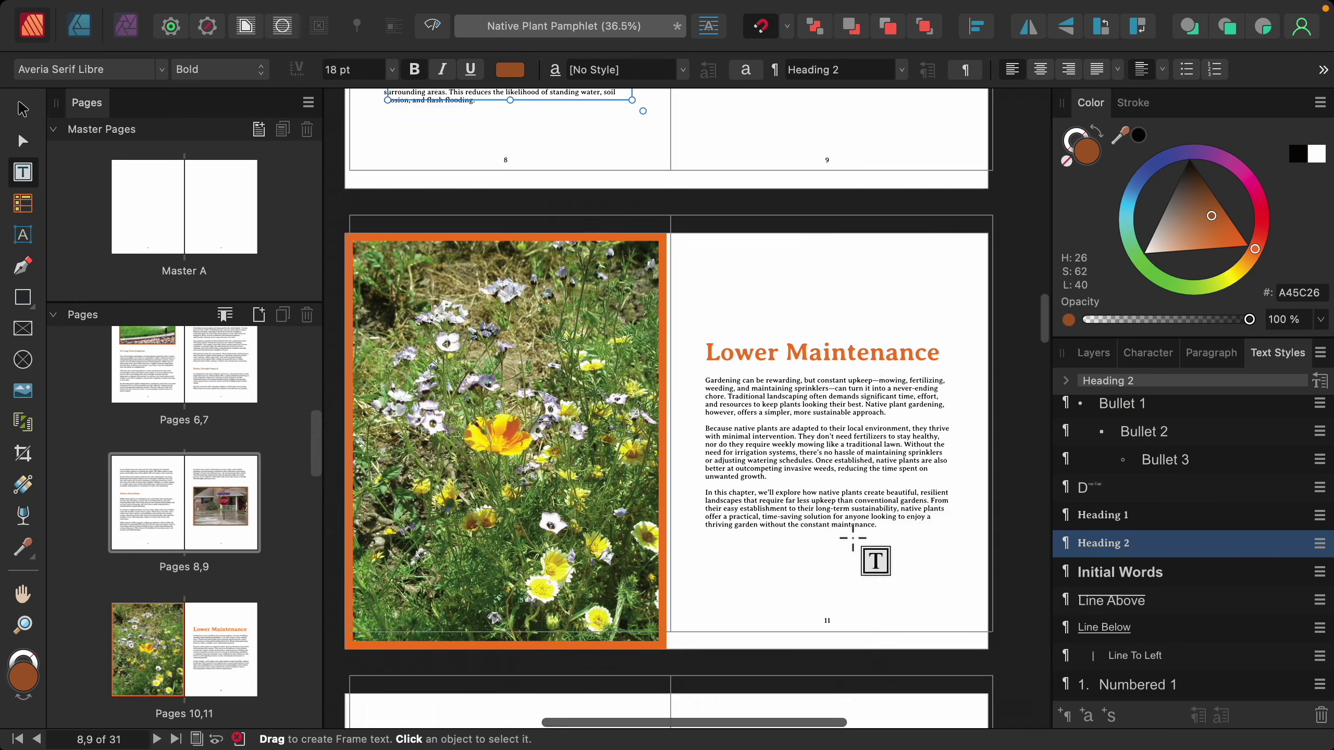
scroll(853, 538, down, 10)
click(439, 268)
scroll(445, 412, down, 10)
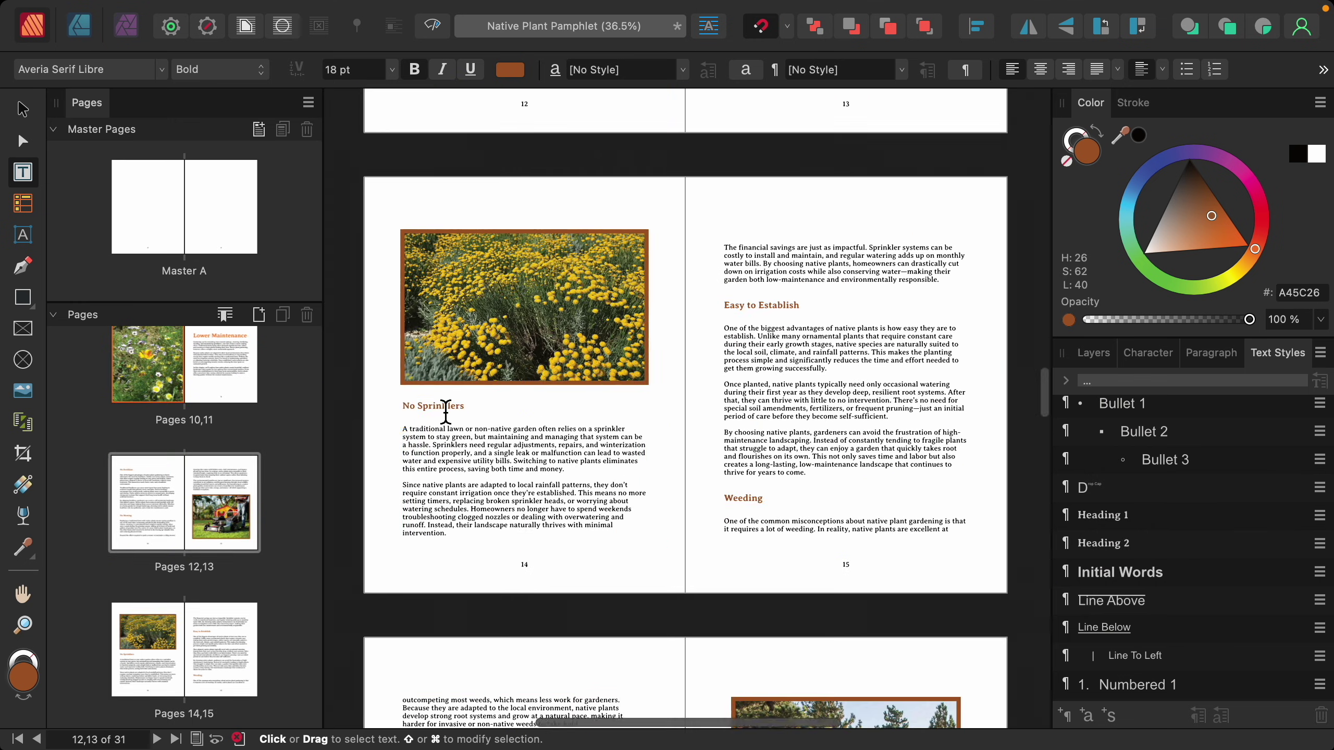
click(446, 411)
scroll(935, 554, up, 3)
Step: Confirm the Pollinators, People, page 26 and Seasonal Interest subheadings use Heading 2
scroll(842, 554, down, 15)
scroll(842, 554, down, 10)
double_click(459, 387)
scroll(694, 545, down, 10)
double_click(425, 441)
scroll(793, 582, down, 7)
scroll(793, 581, down, 15)
double_click(436, 286)
scroll(436, 286, down, 10)
double_click(443, 450)
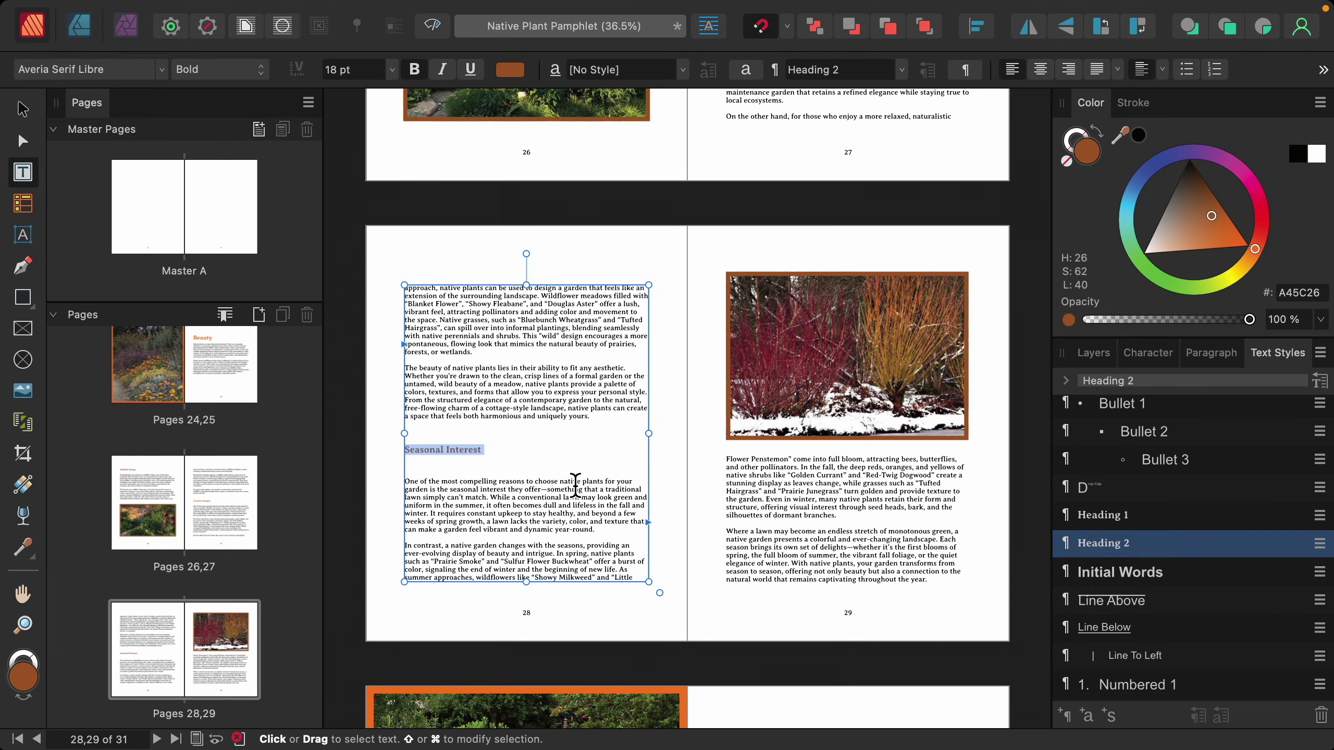
scroll(241, 390, up, 15)
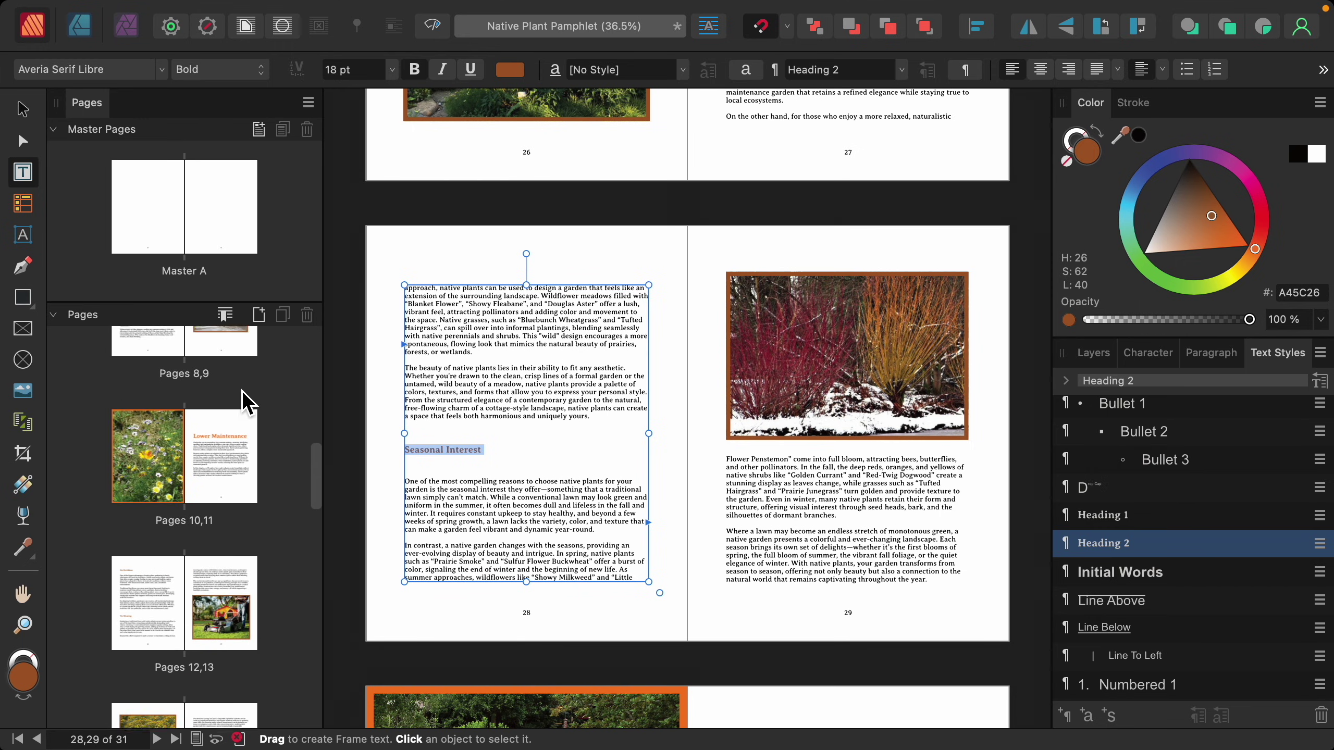
scroll(242, 390, up, 8)
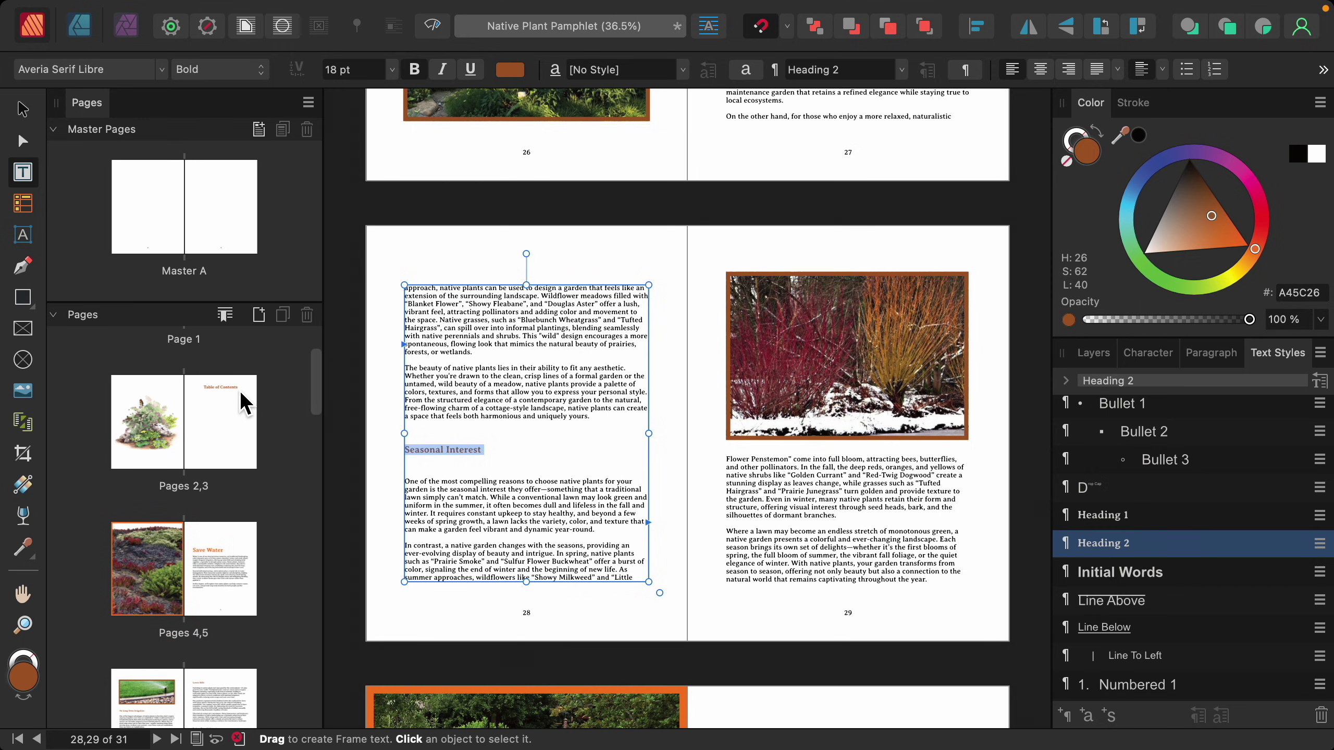
Step: On the pages 2–3 spread, select the empty frame under the contents heading and show Layers
click(178, 420)
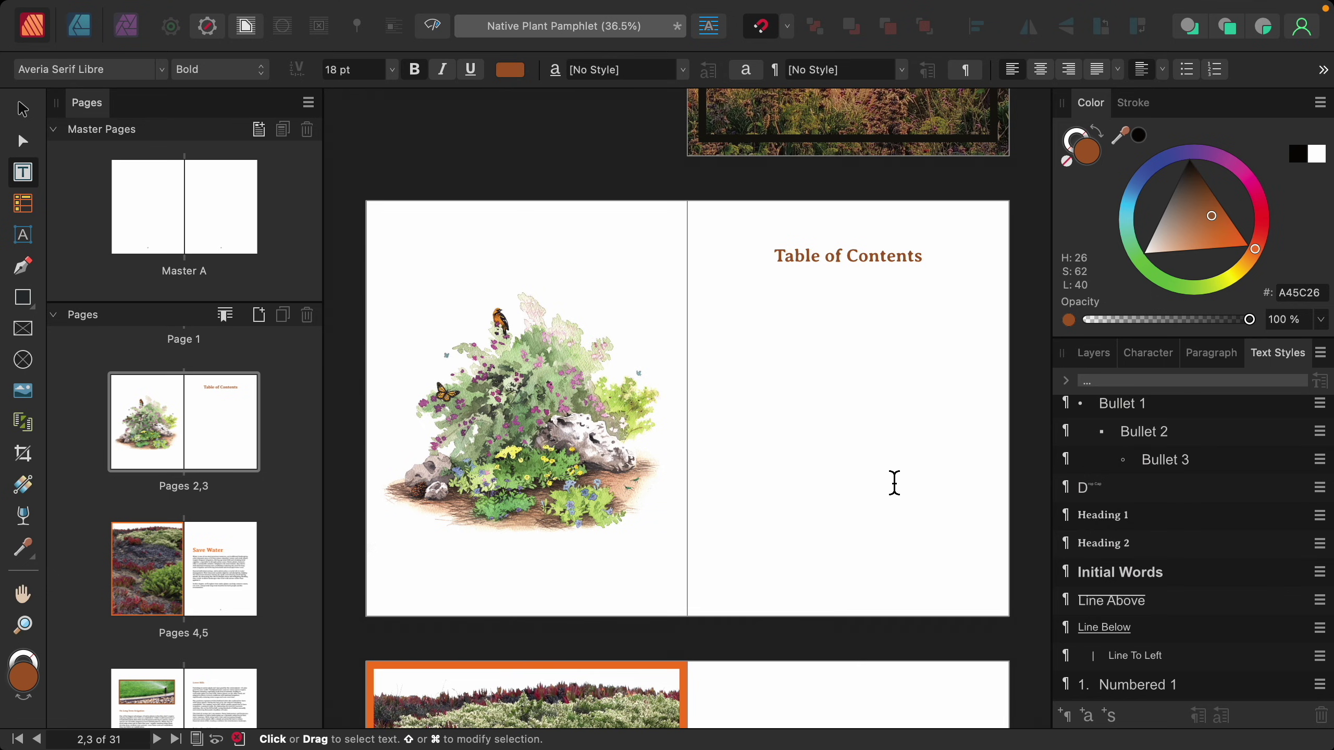
click(832, 368)
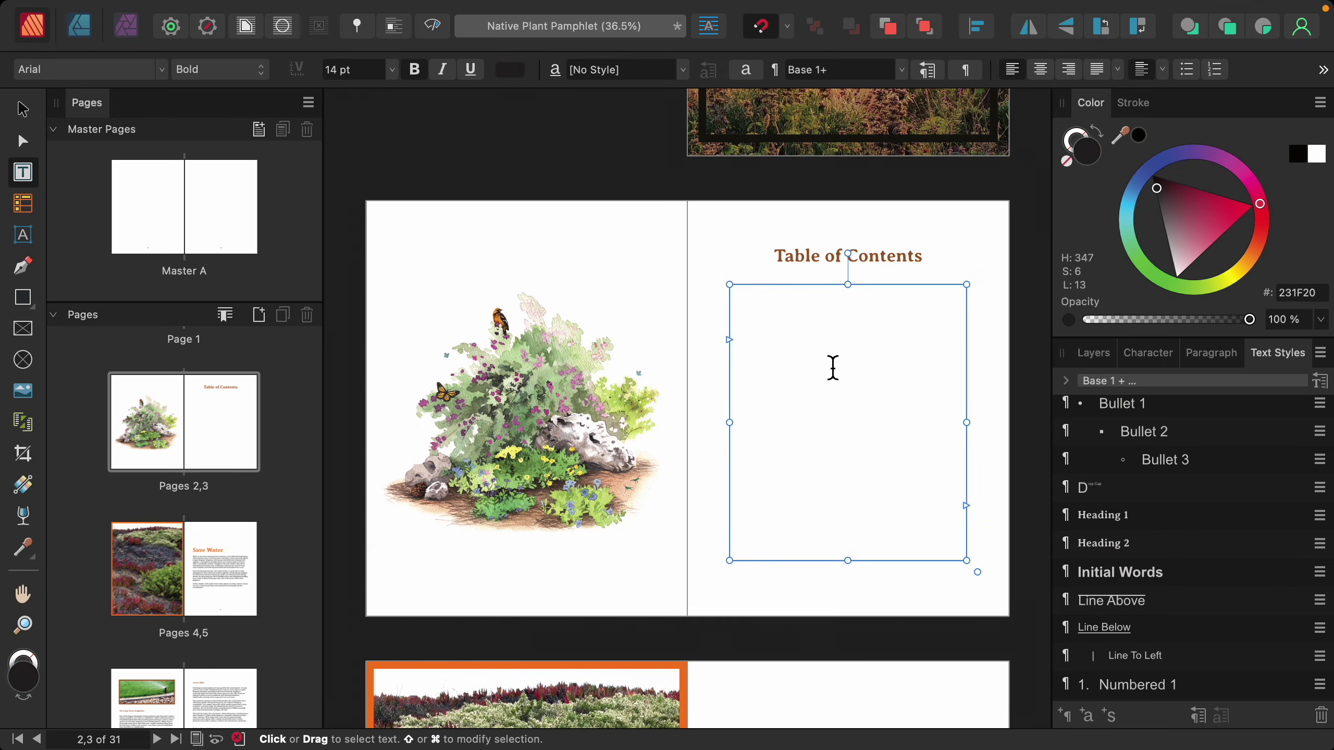
click(1097, 356)
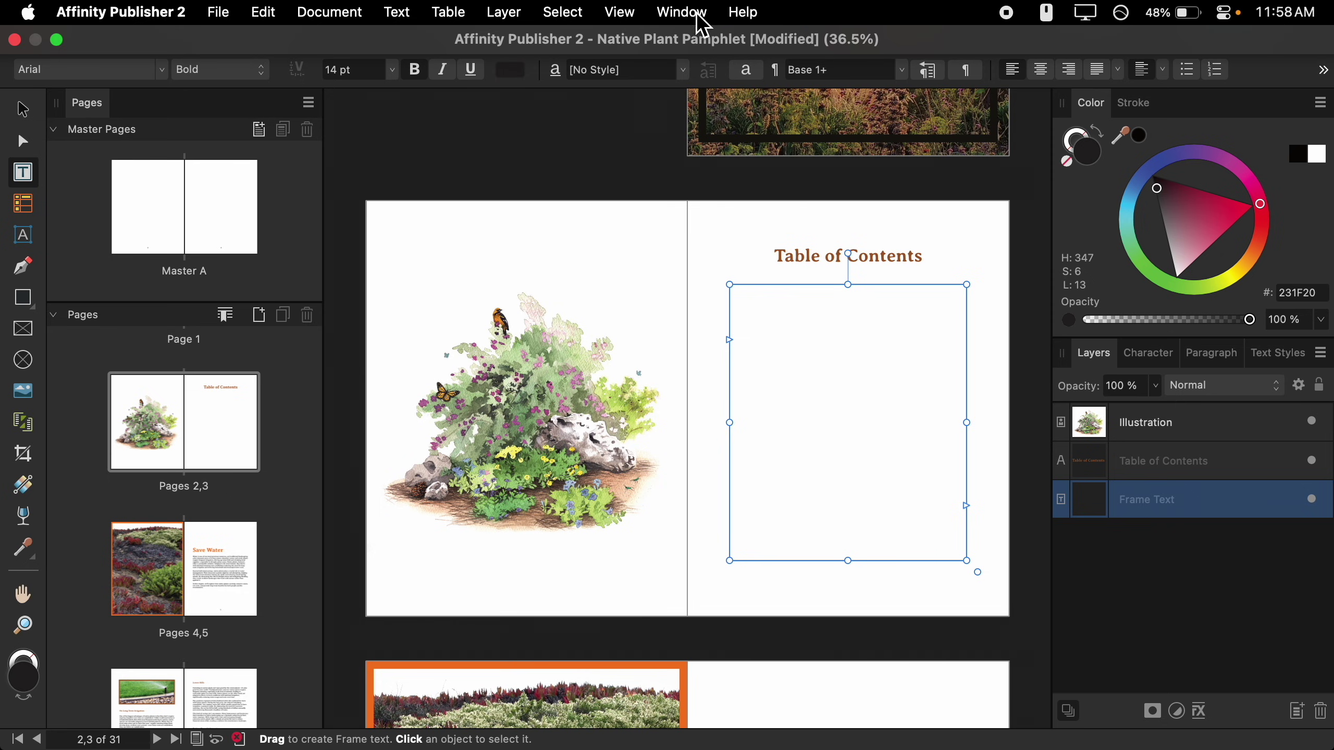
Step: Open Window > References > Table of Contents and dock that panel beside the Pages tab
click(682, 12)
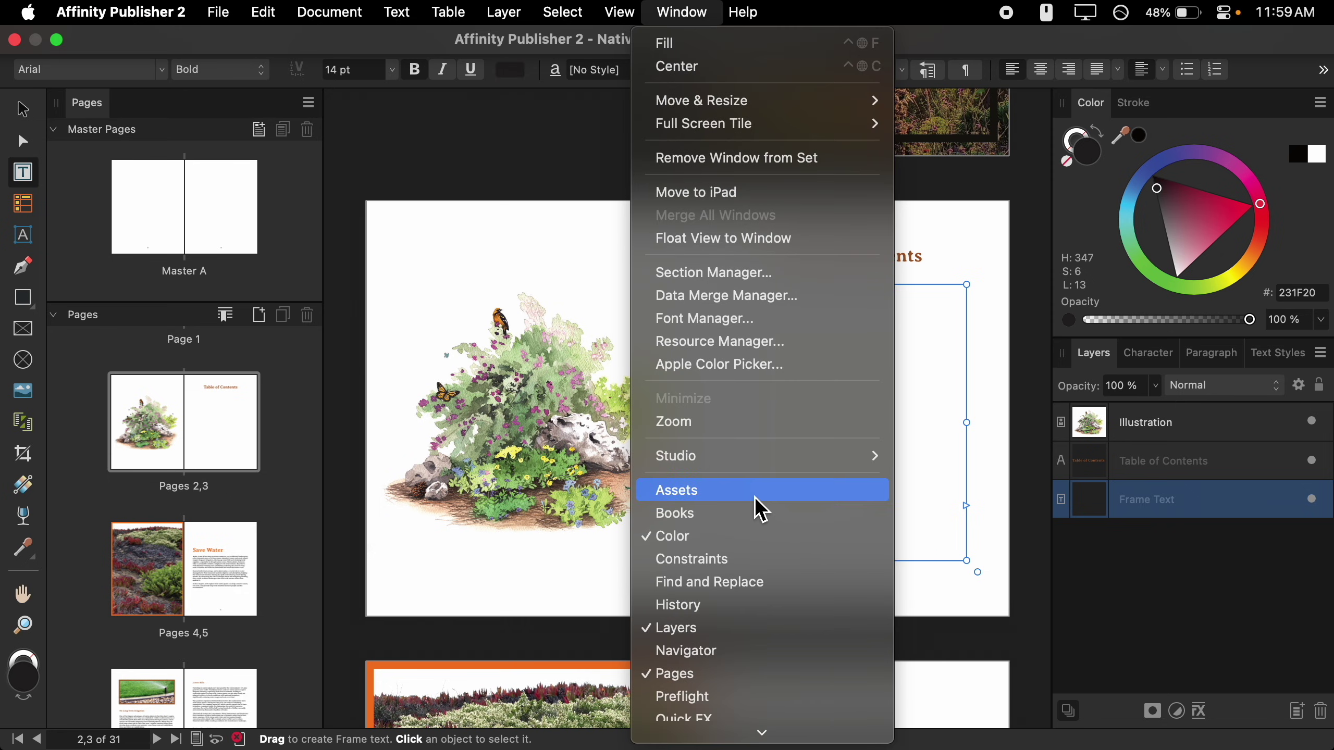
mouse_move(768, 630)
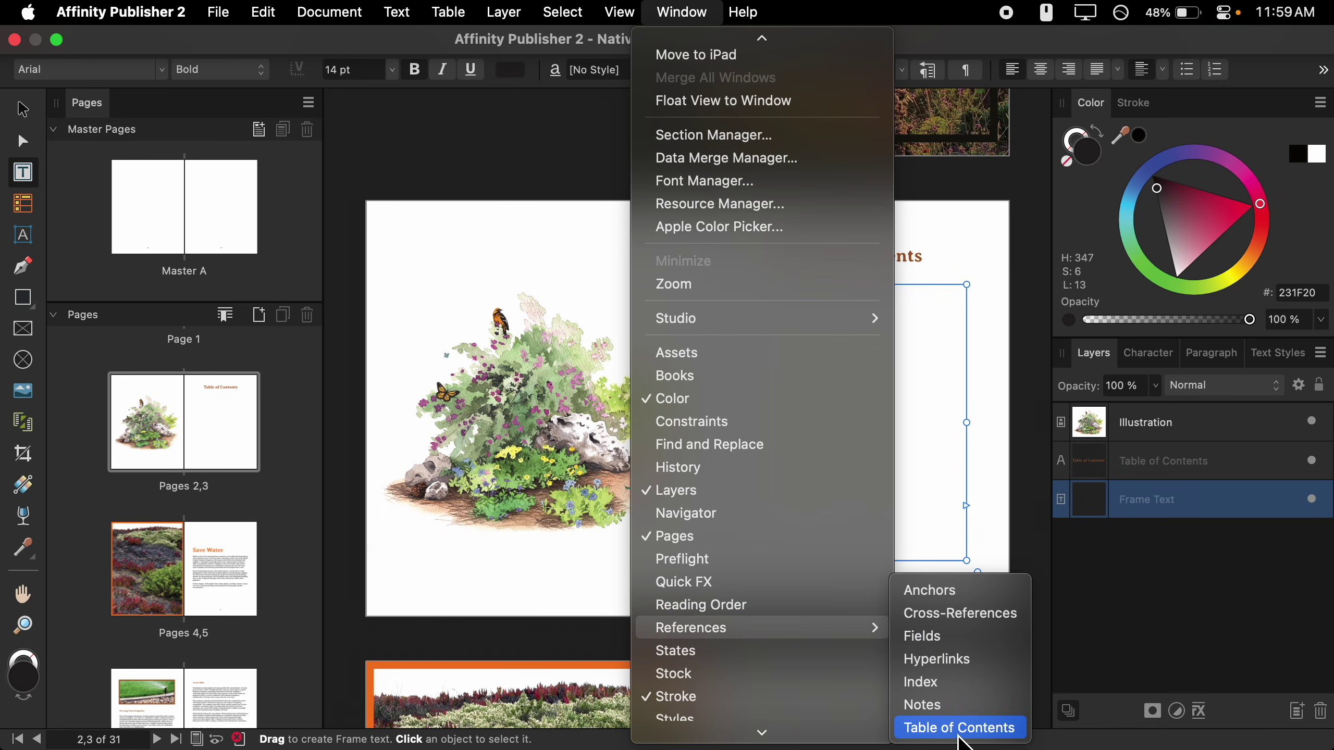
click(1020, 733)
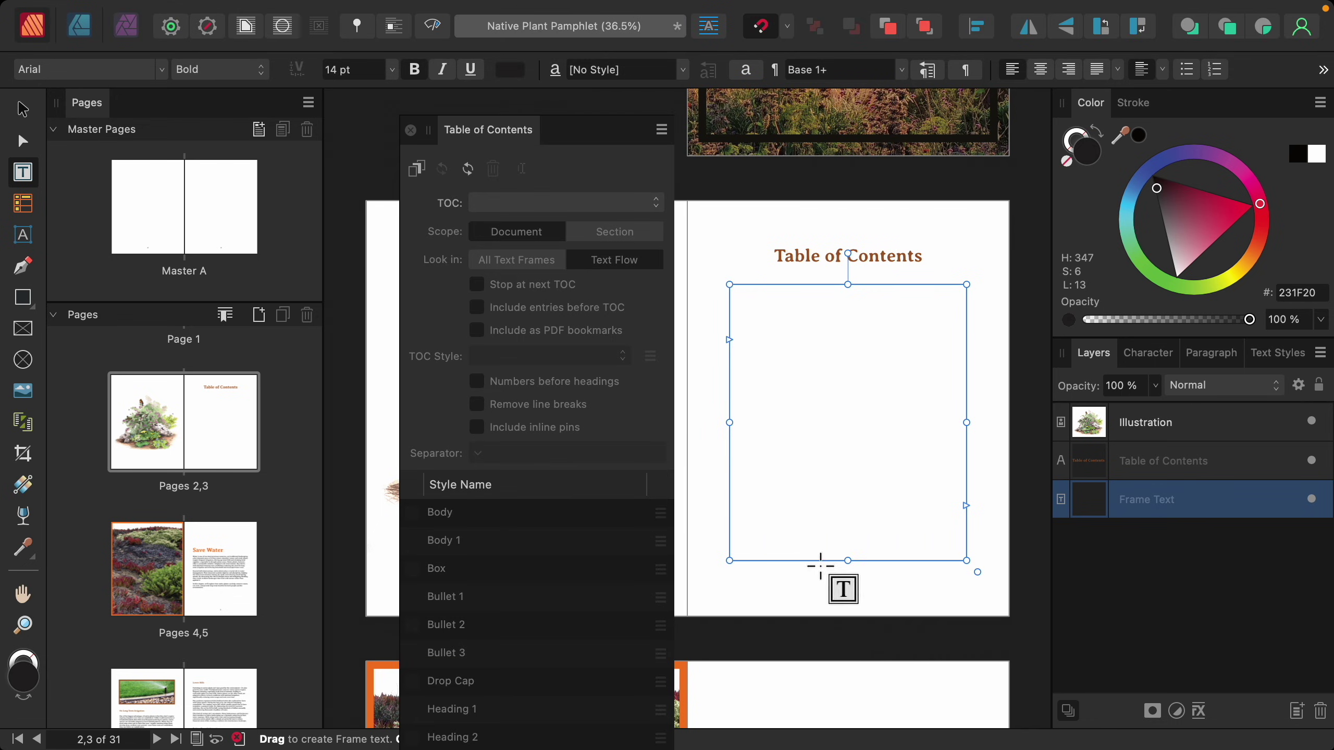
drag(504, 146, 208, 119)
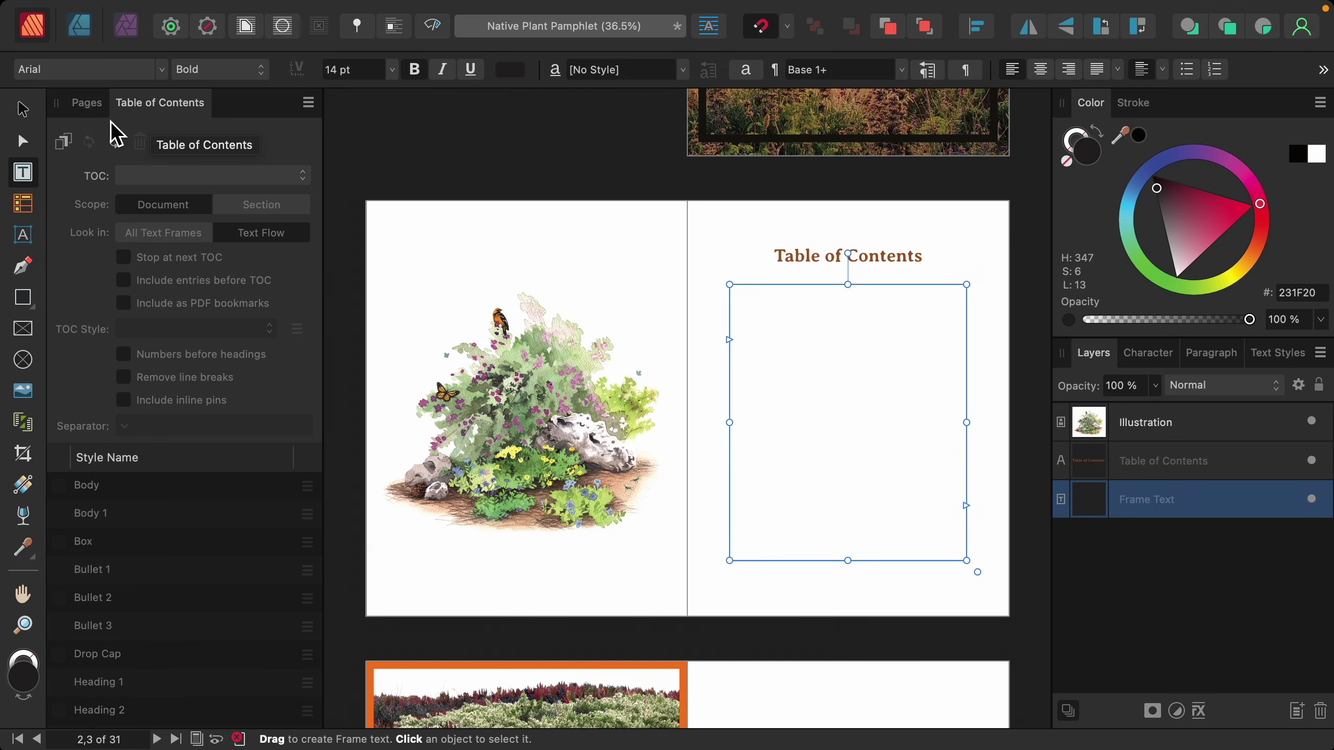
Step: Insert the table of contents into the empty frame, then select all its text to check the entries
click(64, 142)
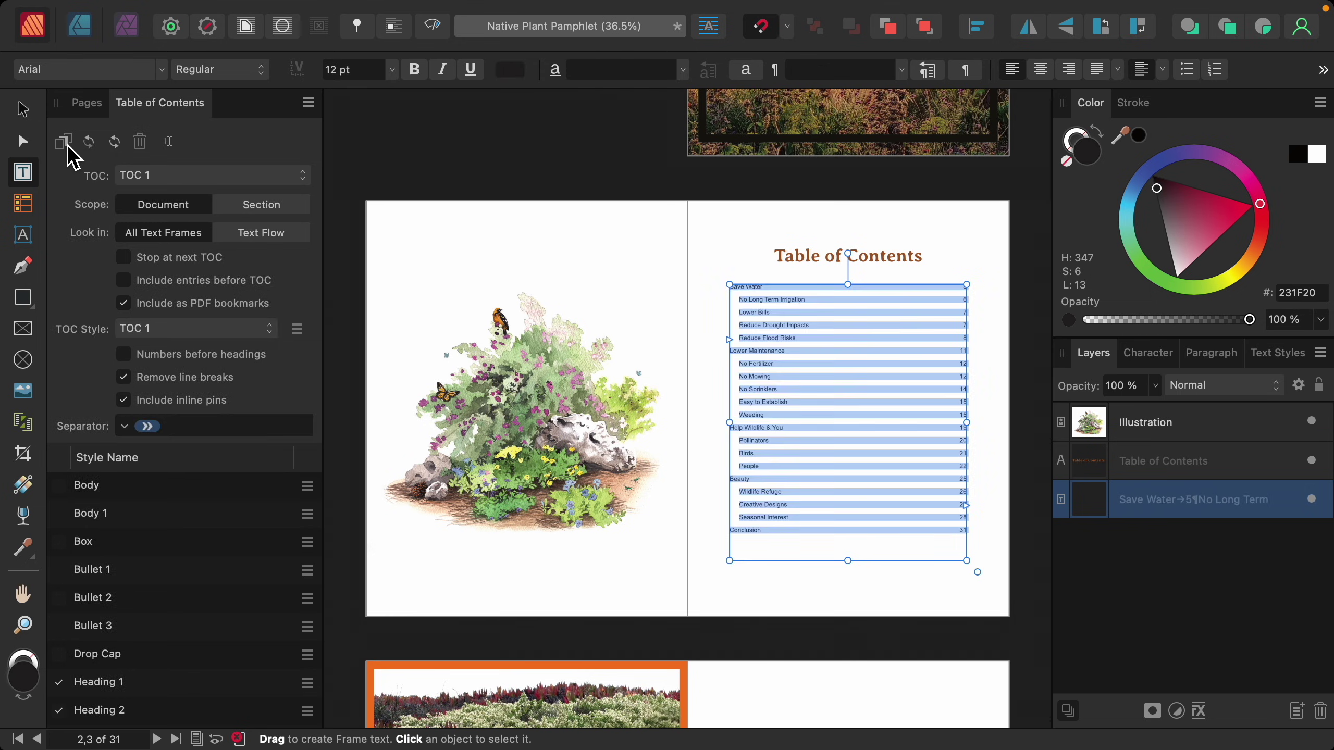
click(838, 334)
scroll(838, 334, up, 3)
key(super+a)
scroll(839, 334, right, 5)
scroll(838, 334, down, 2)
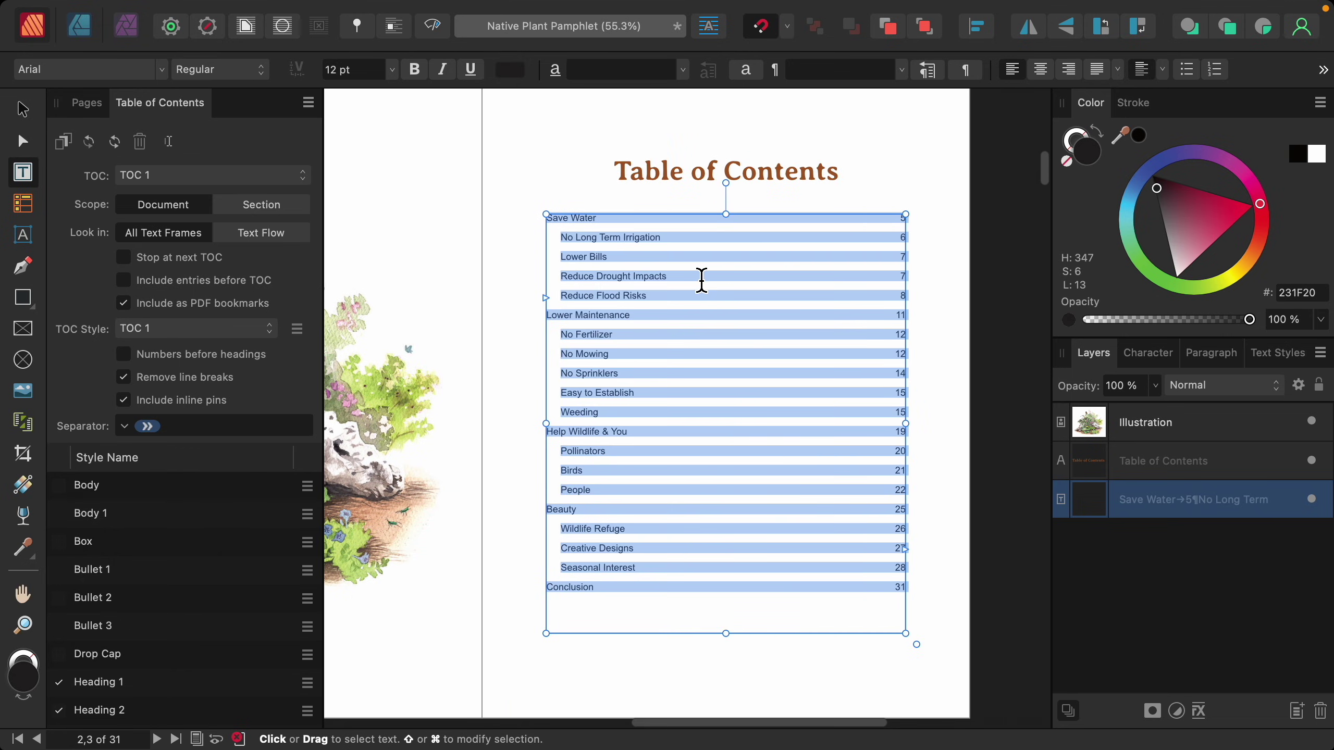
click(597, 221)
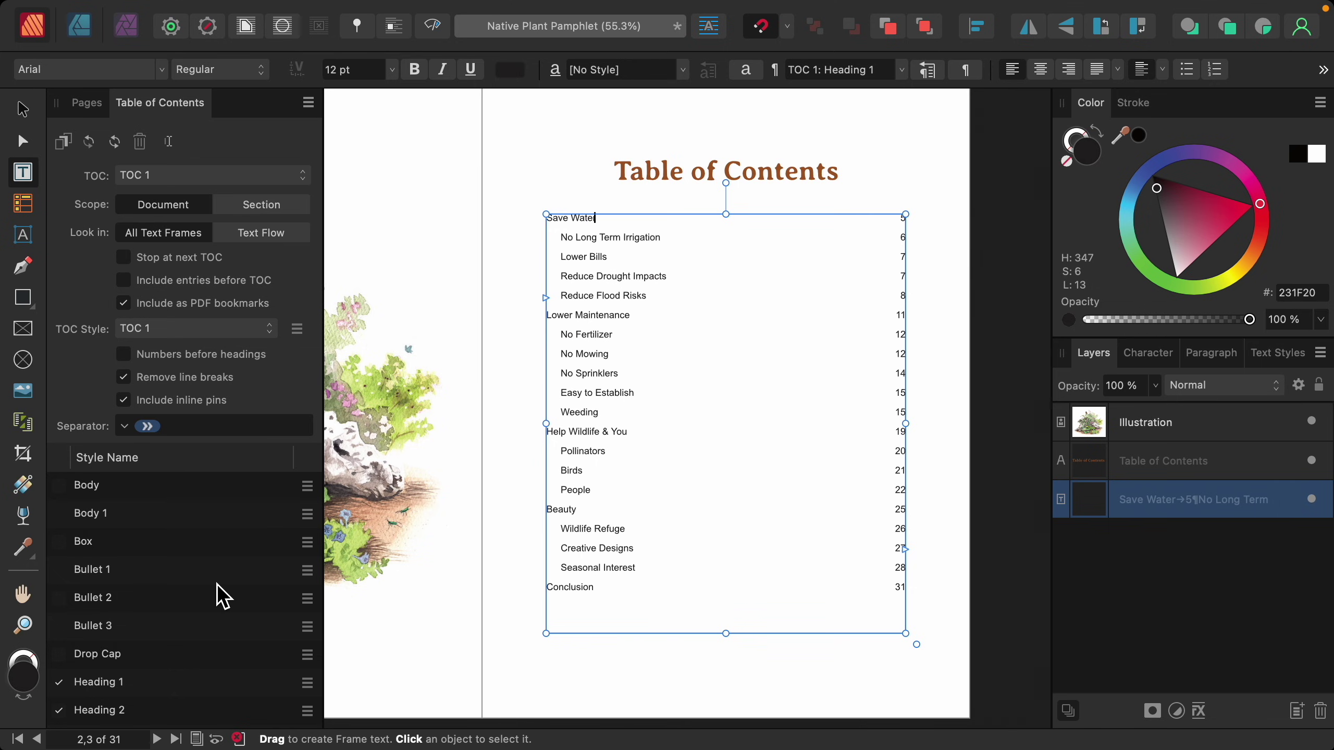
scroll(218, 597, down, 3)
scroll(223, 596, down, 1)
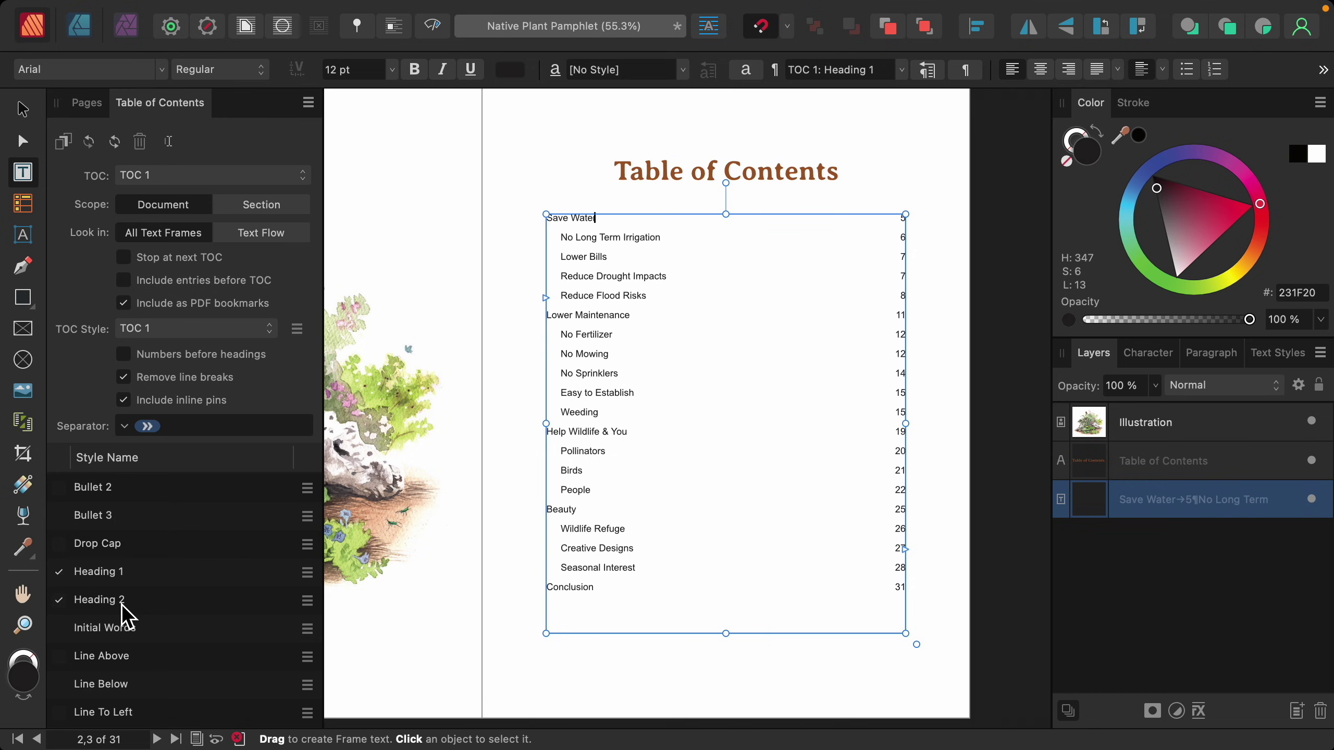
click(60, 602)
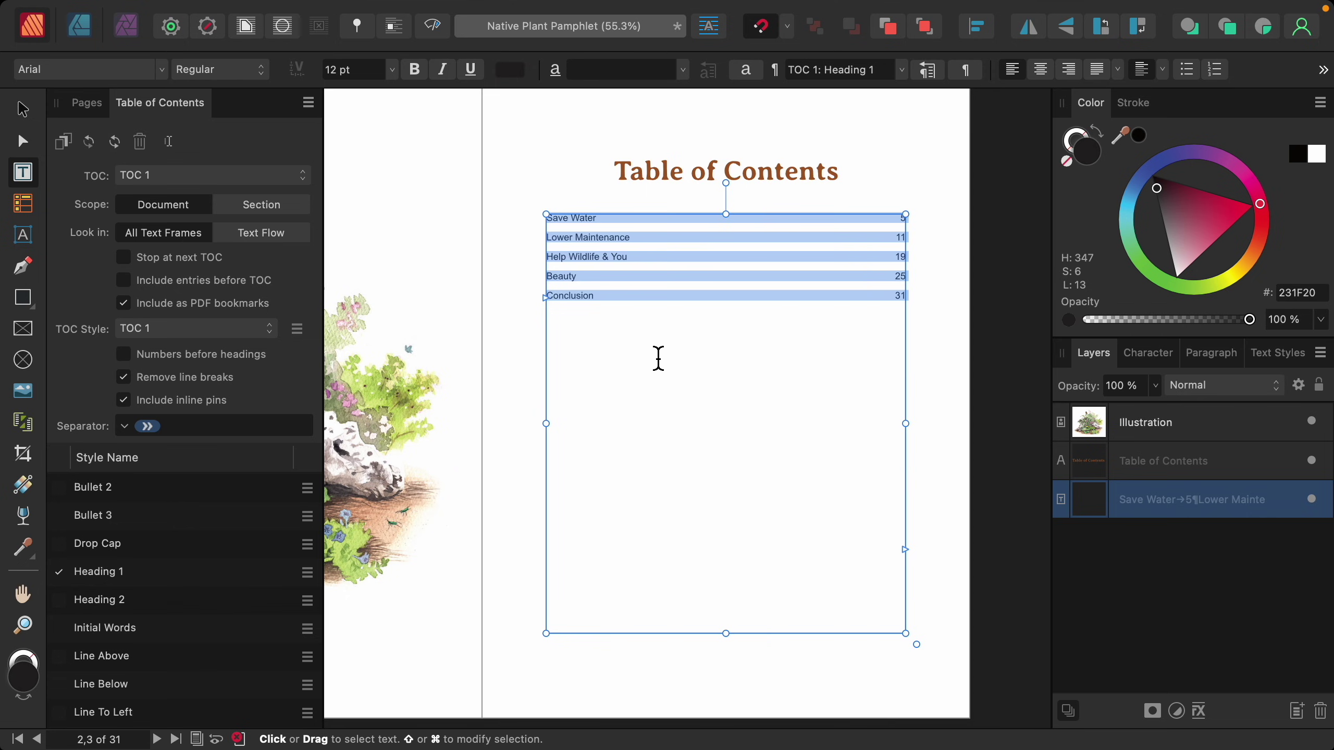
click(59, 600)
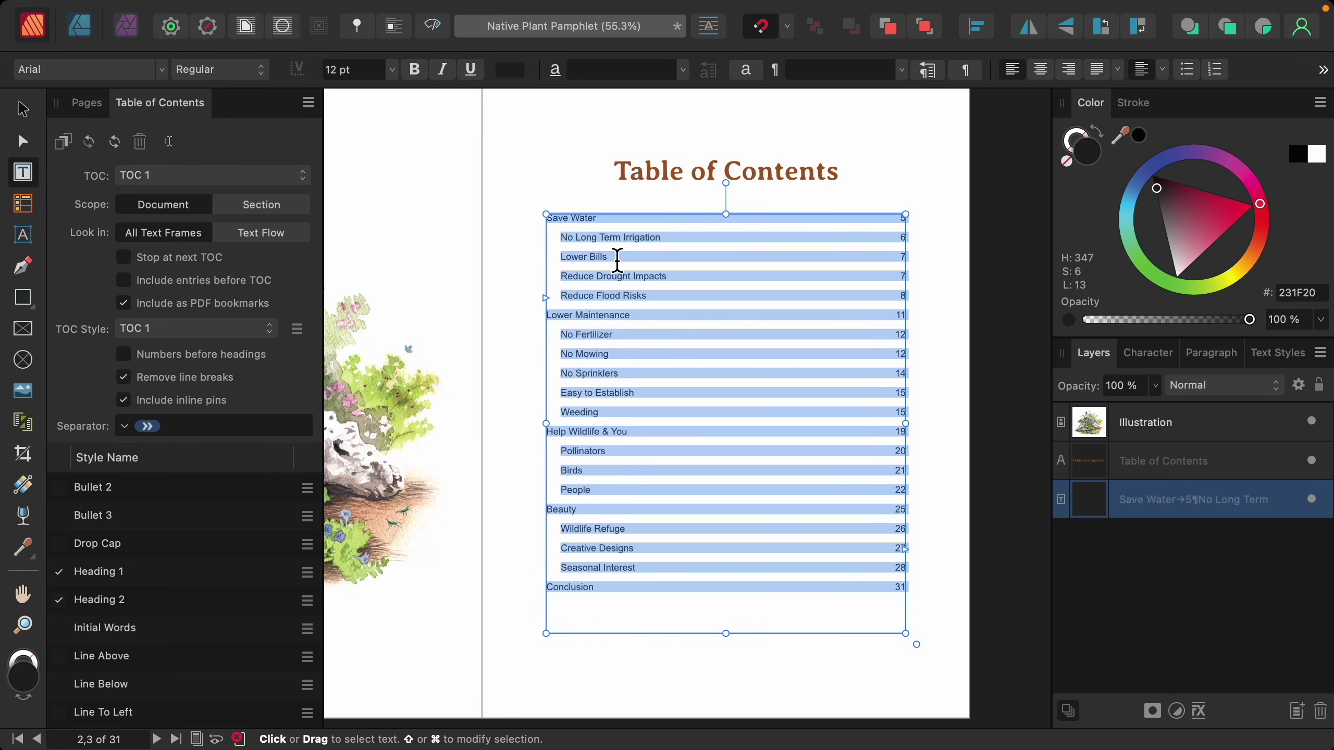
Step: Format the whole Save Water line as 16 pt Averia Serif Libre Bold
click(581, 223)
triple_click(588, 222)
scroll(590, 224, up, 3)
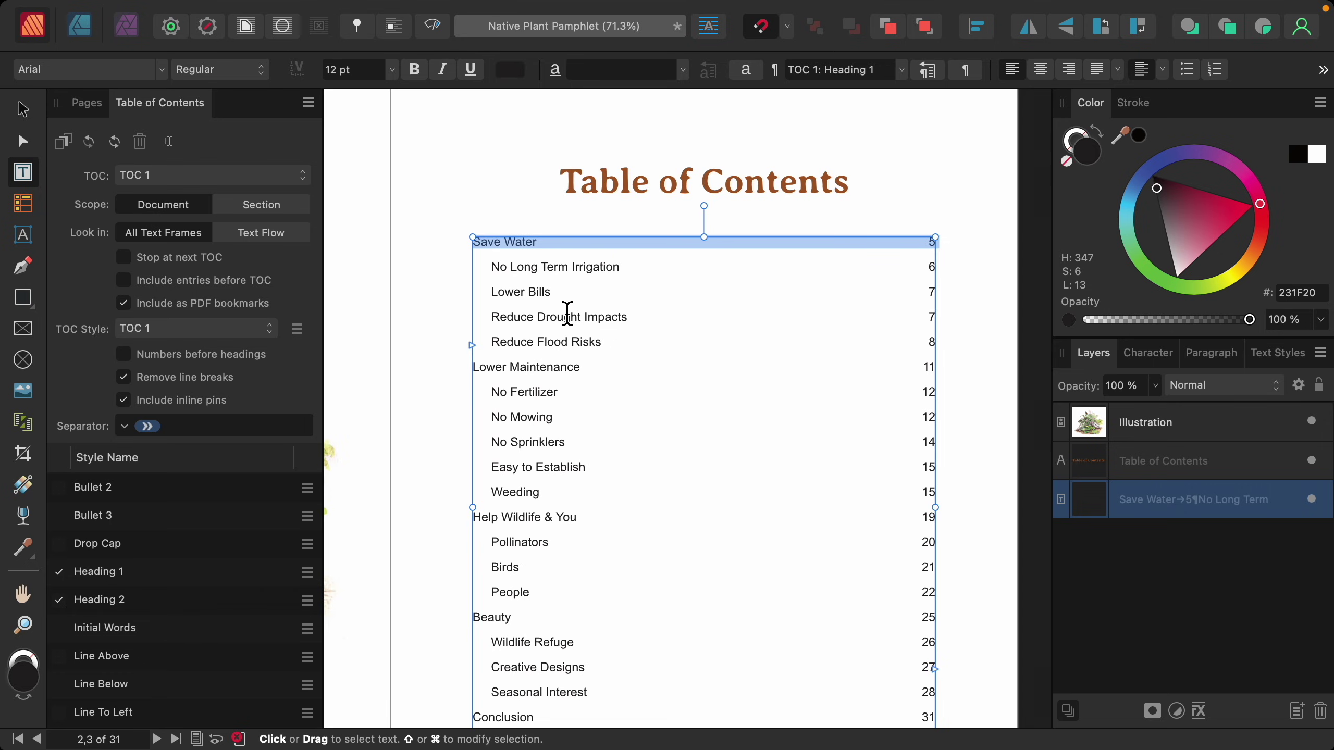
click(168, 77)
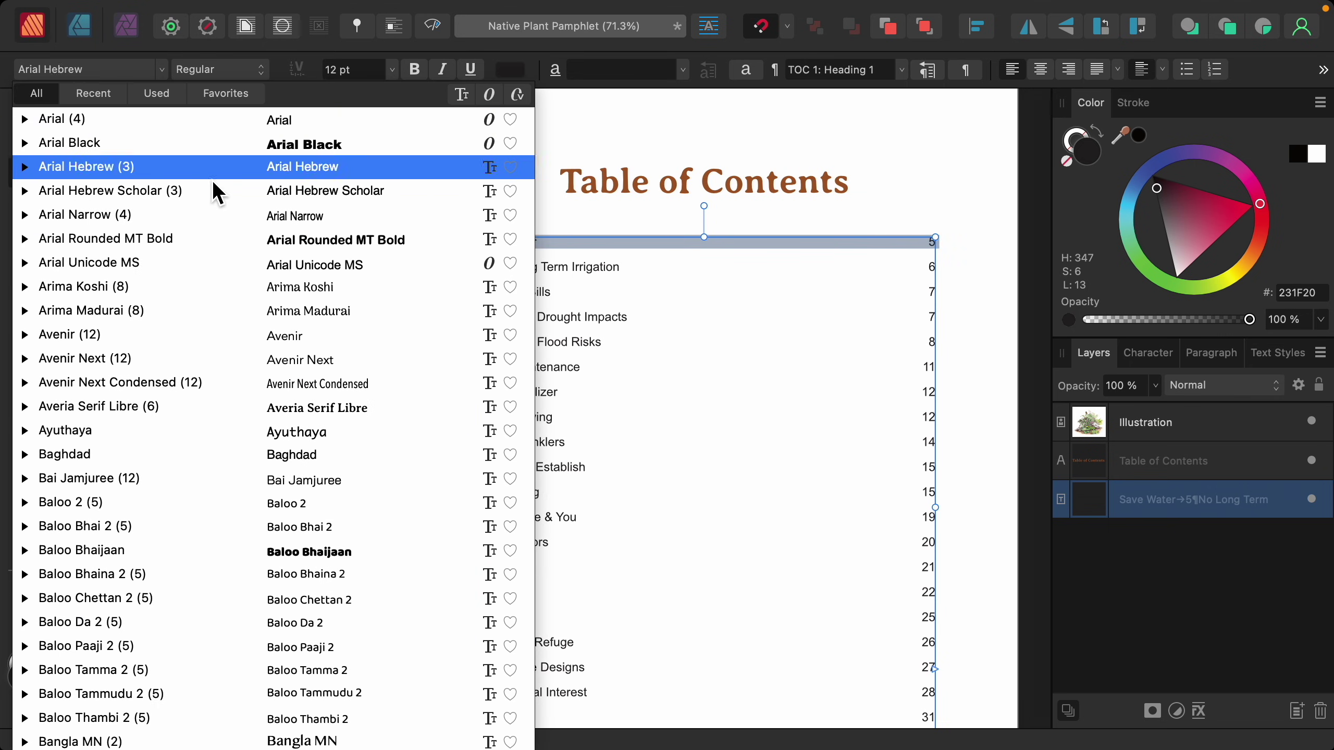
click(383, 408)
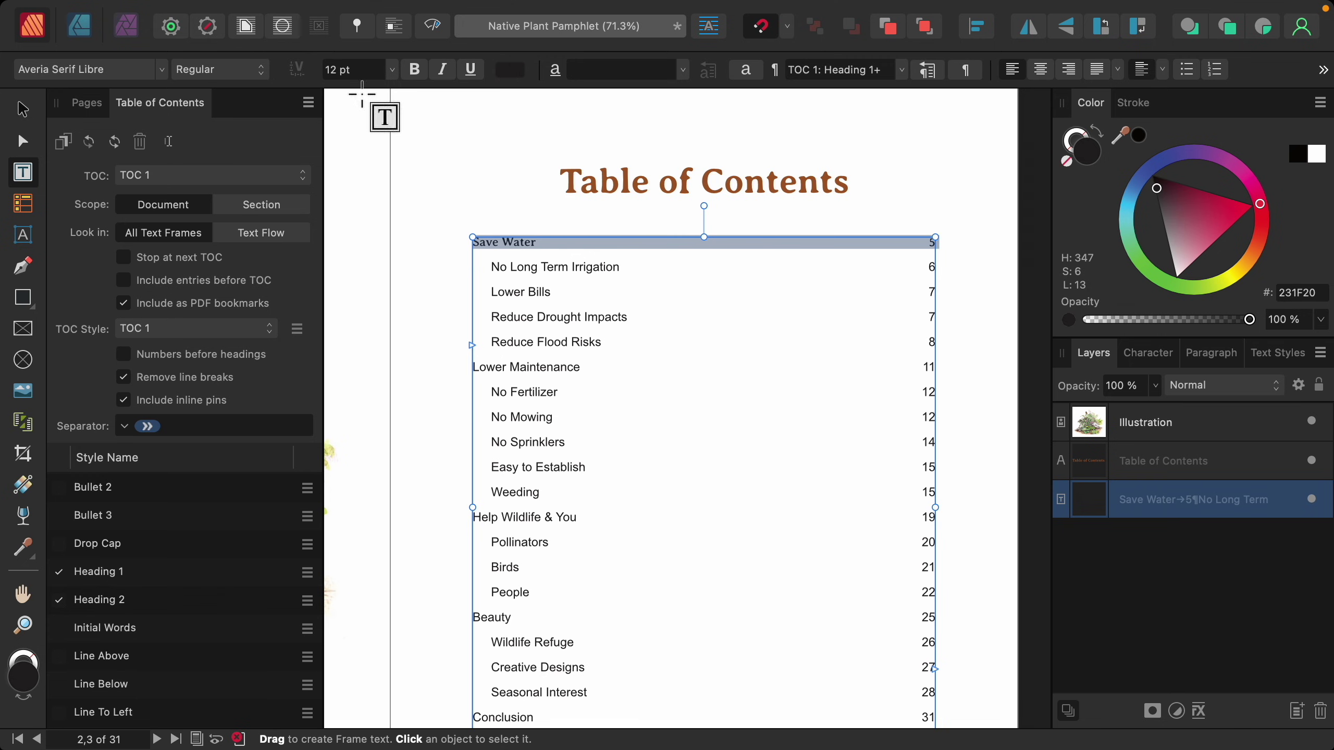
click(391, 70)
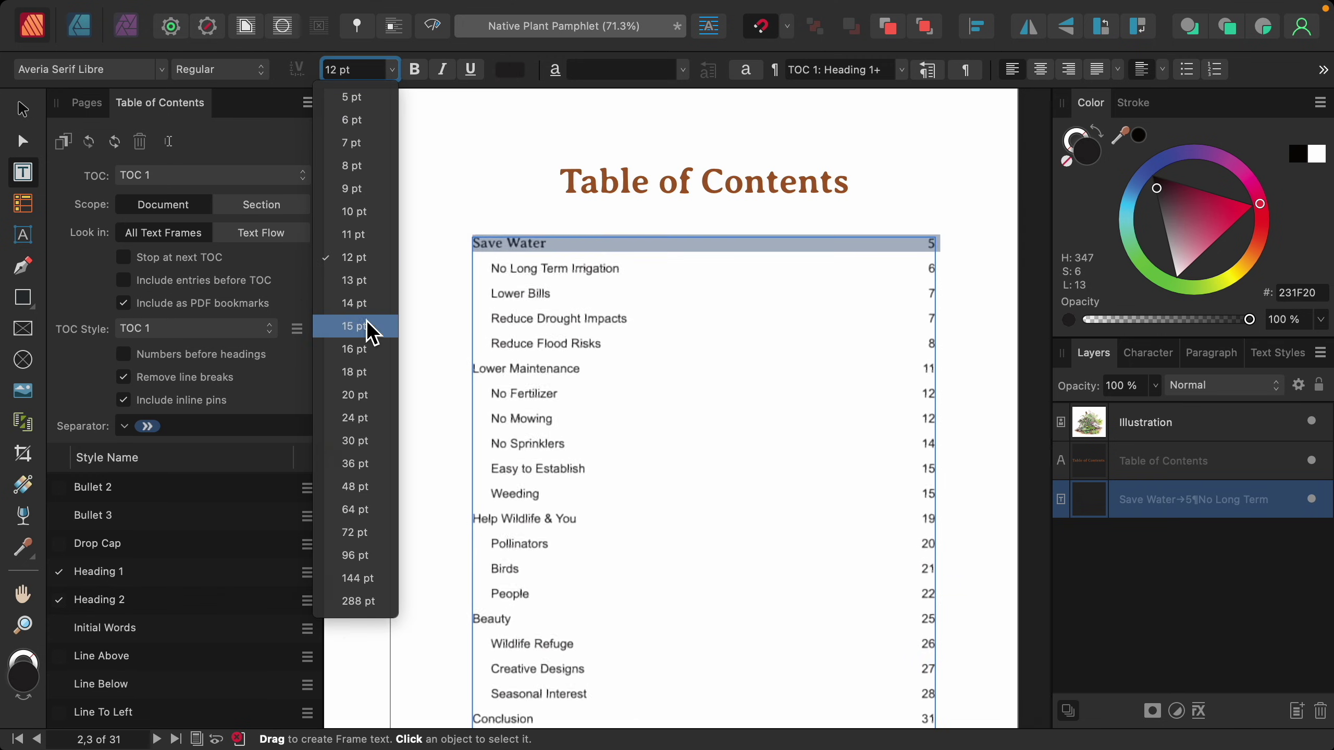
click(371, 349)
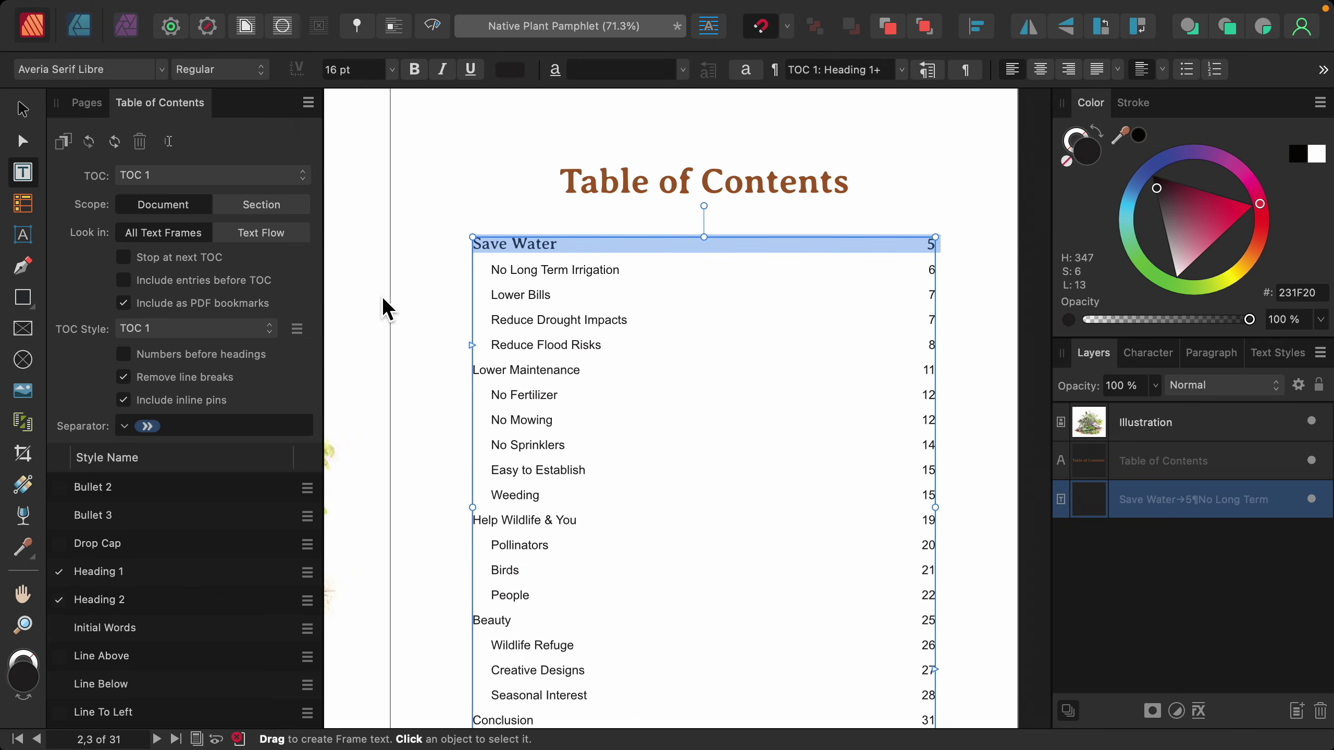
click(419, 76)
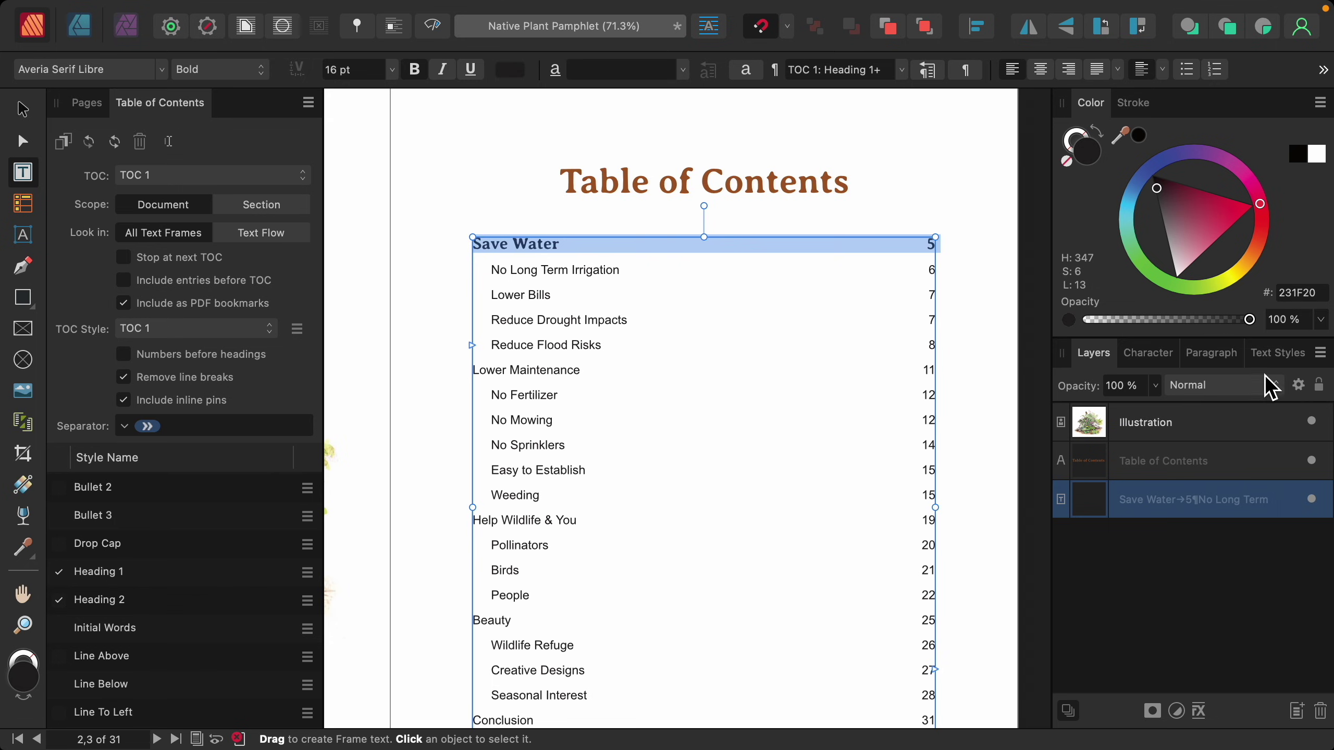
Step: Update the TOC 1: Heading 1 text style from the Save Water entry's formatting
click(1277, 354)
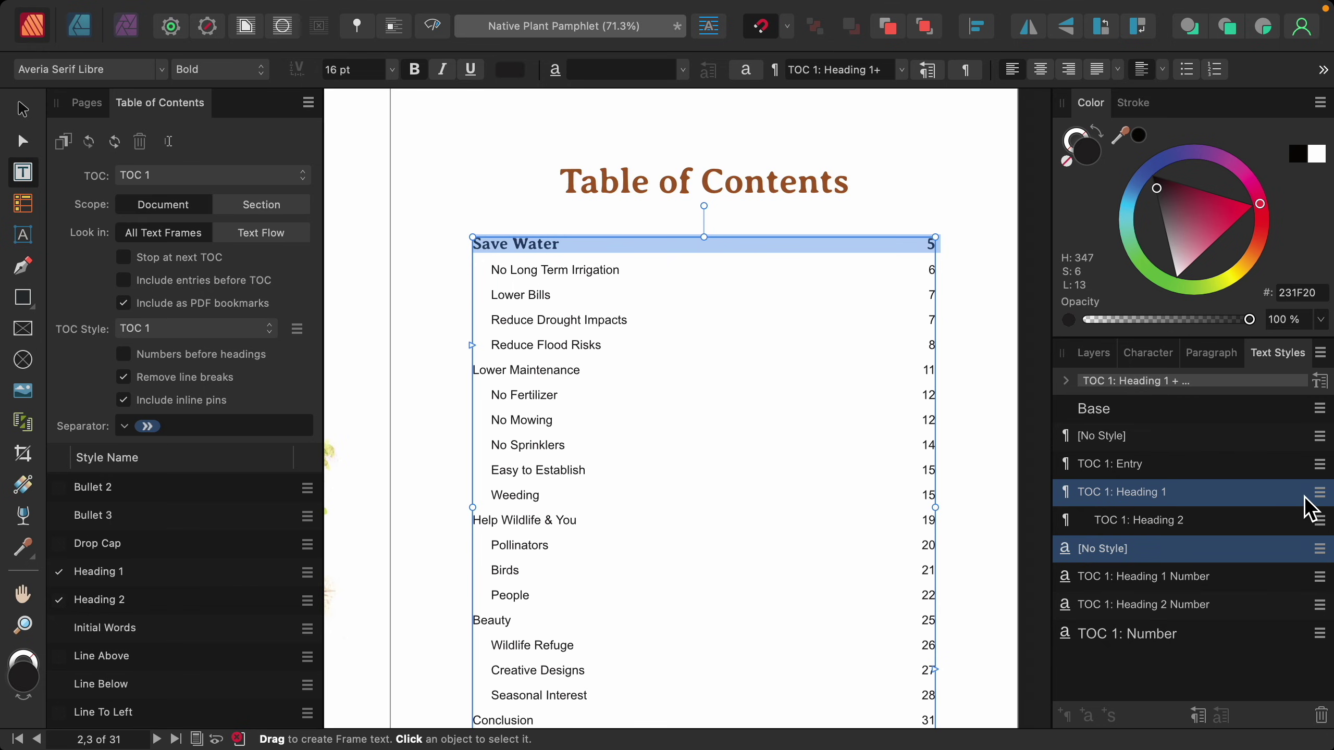
click(1320, 494)
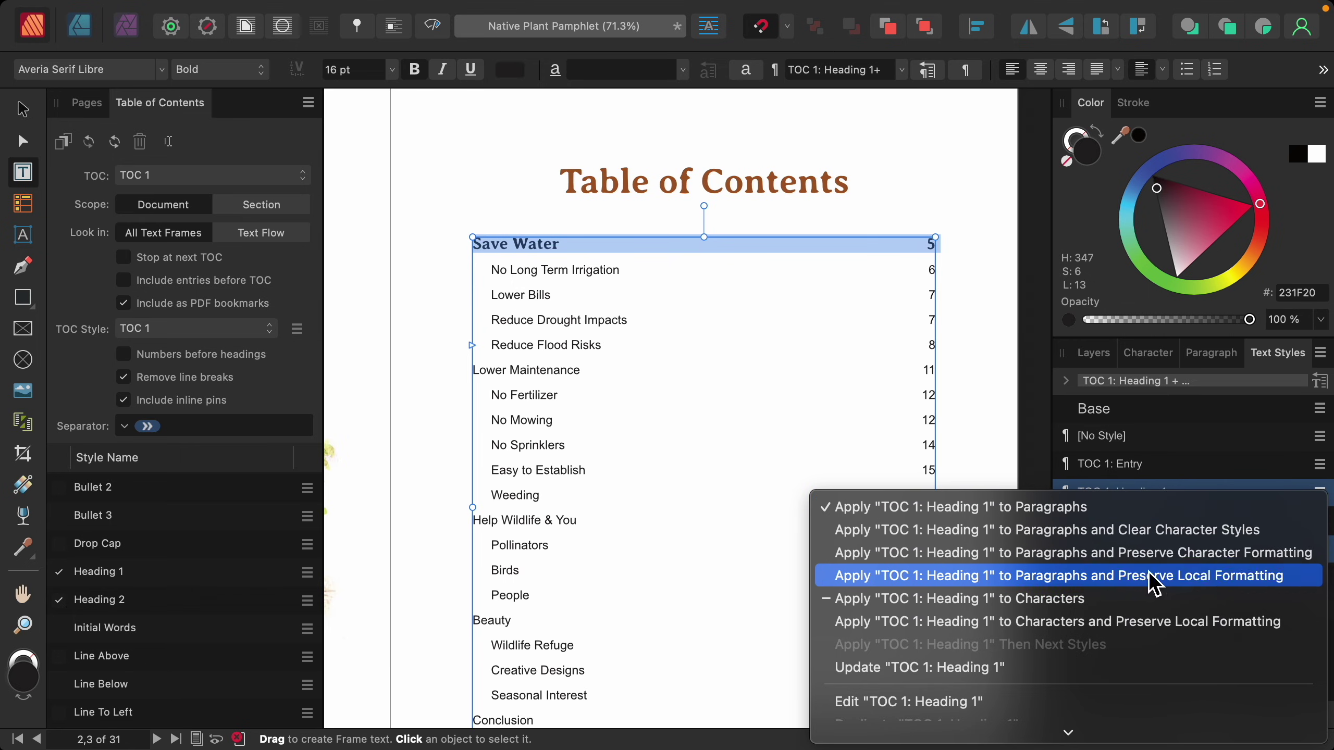
click(1021, 673)
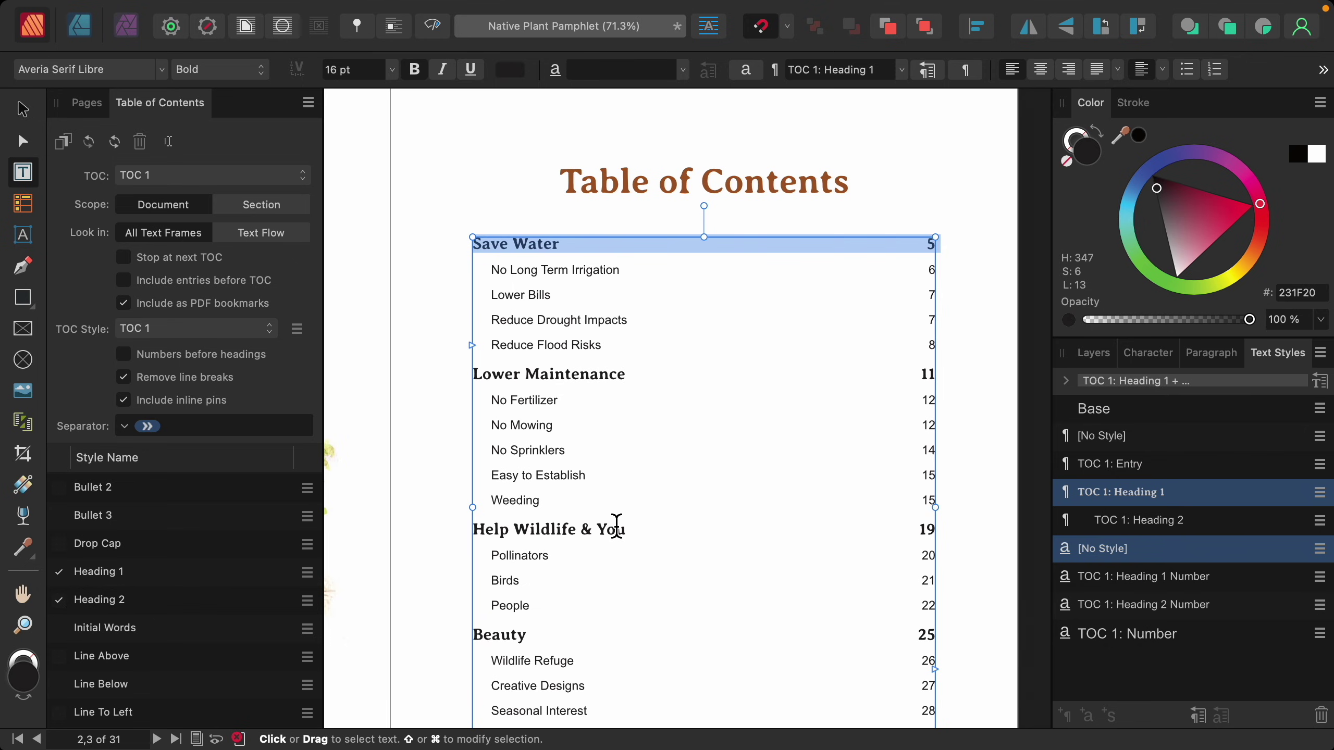
Step: Change the No Long Term Irrigation line's font to Averia Serif Libre
triple_click(586, 270)
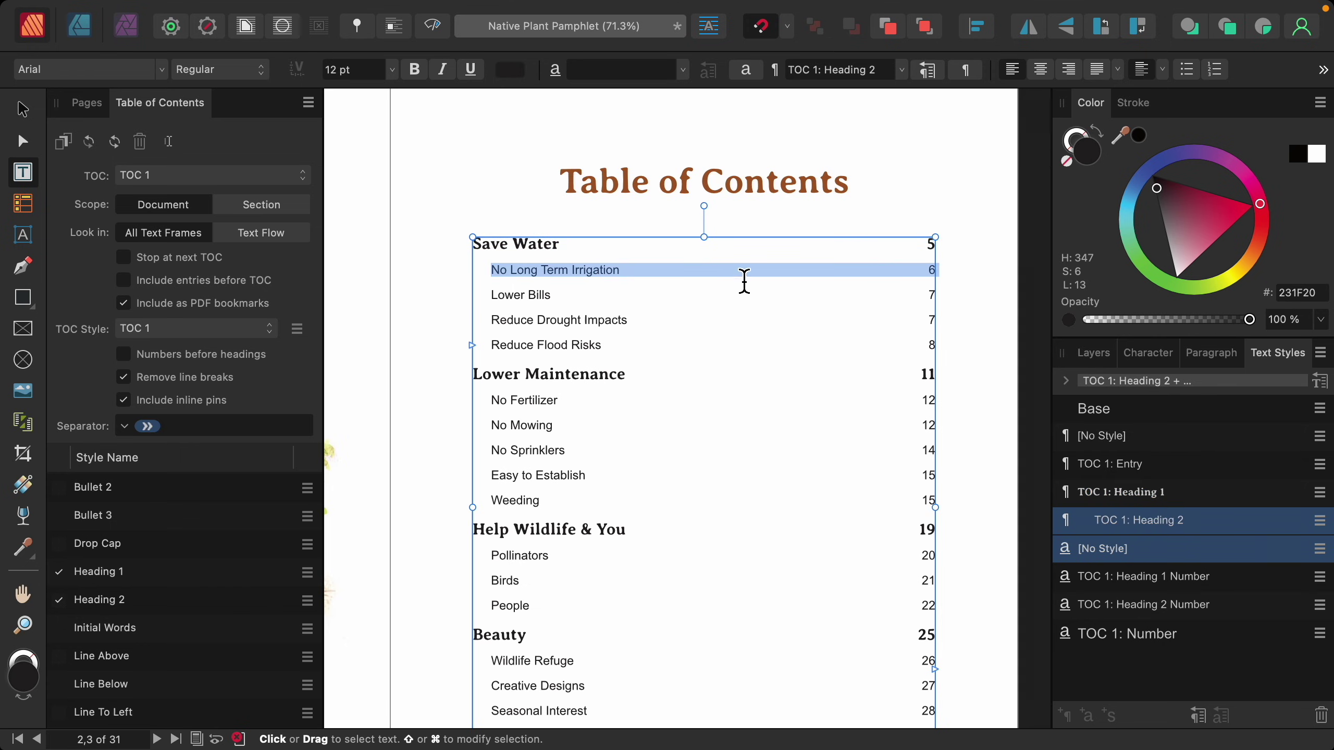
click(166, 73)
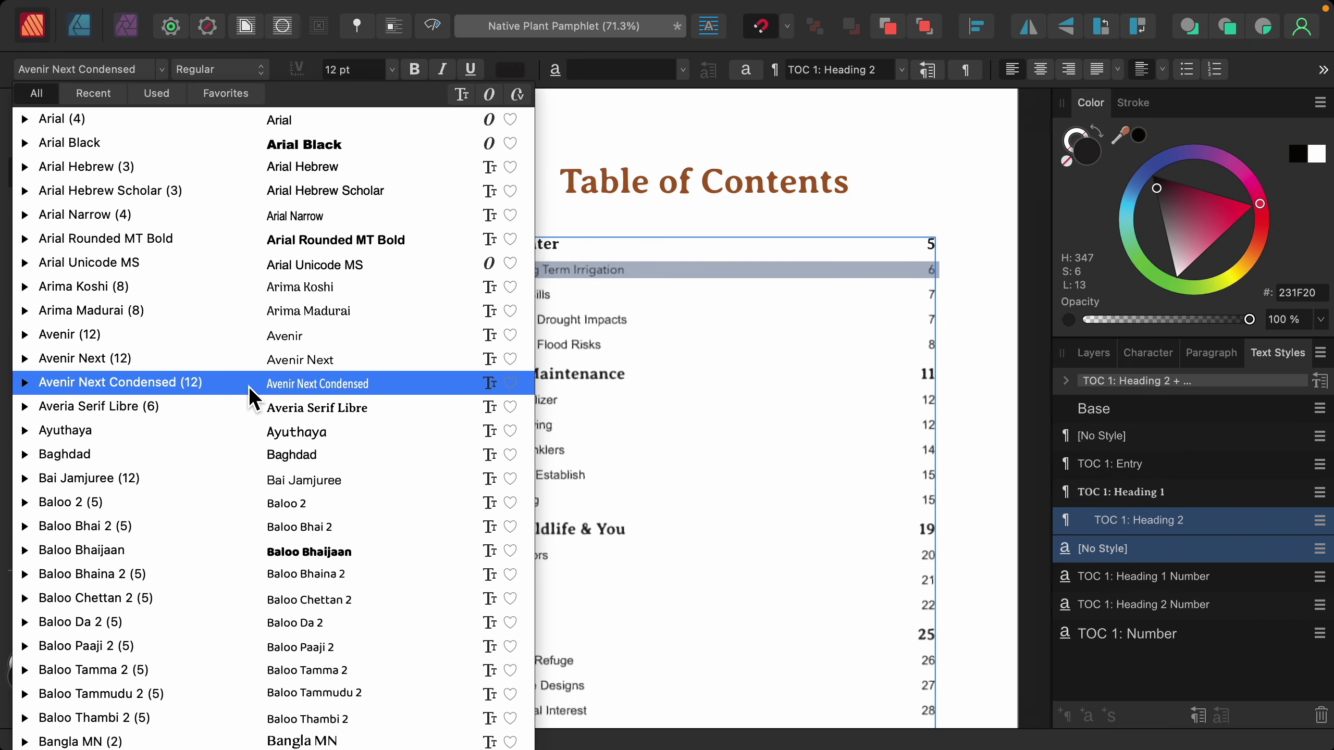
click(252, 413)
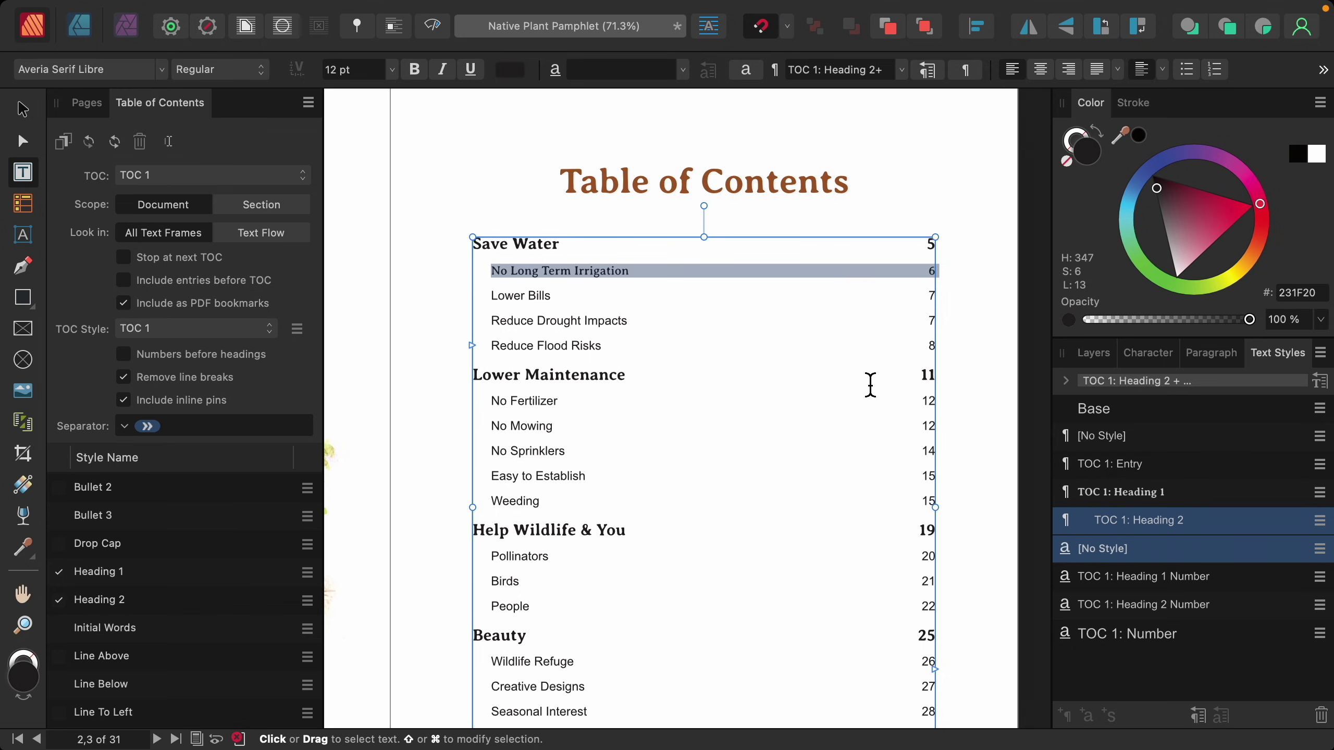
Step: Set the No Long Term Irrigation entry's left indent to 0.4 in the Paragraph panel
click(1218, 357)
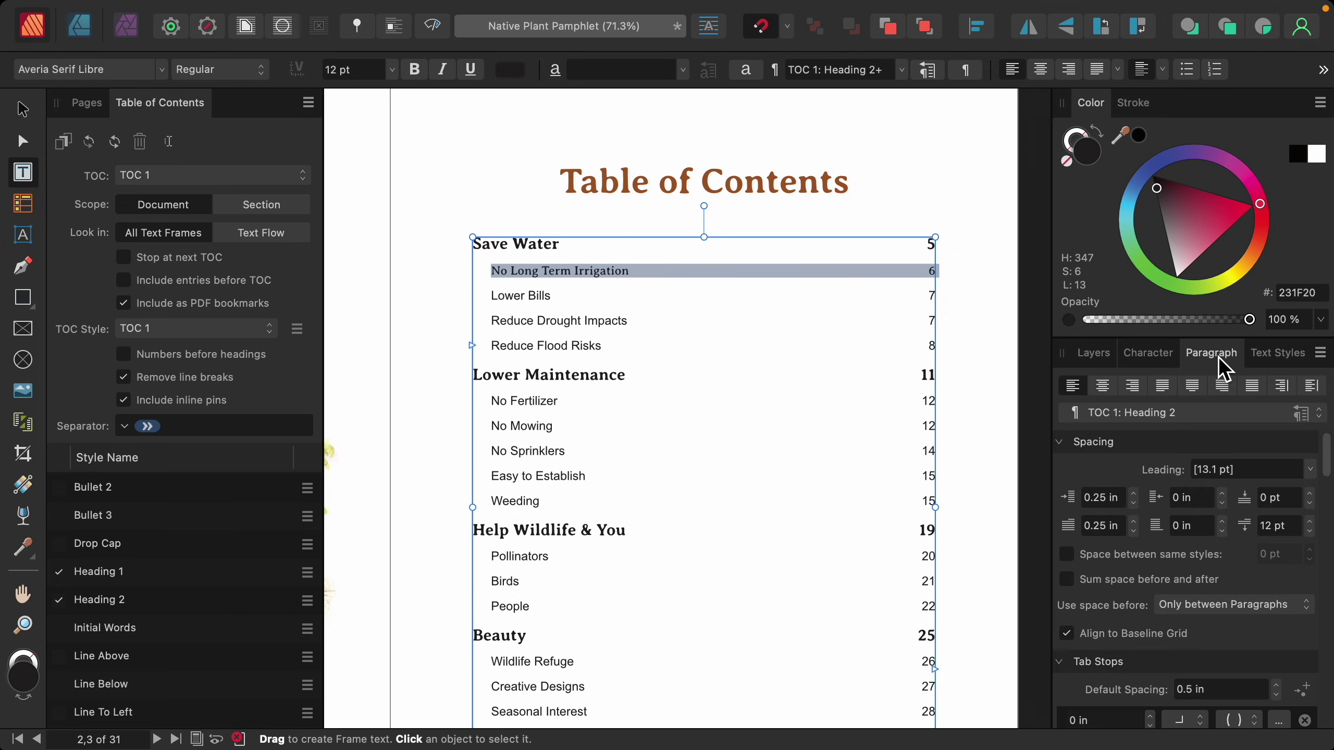
scroll(1140, 469, down, 1)
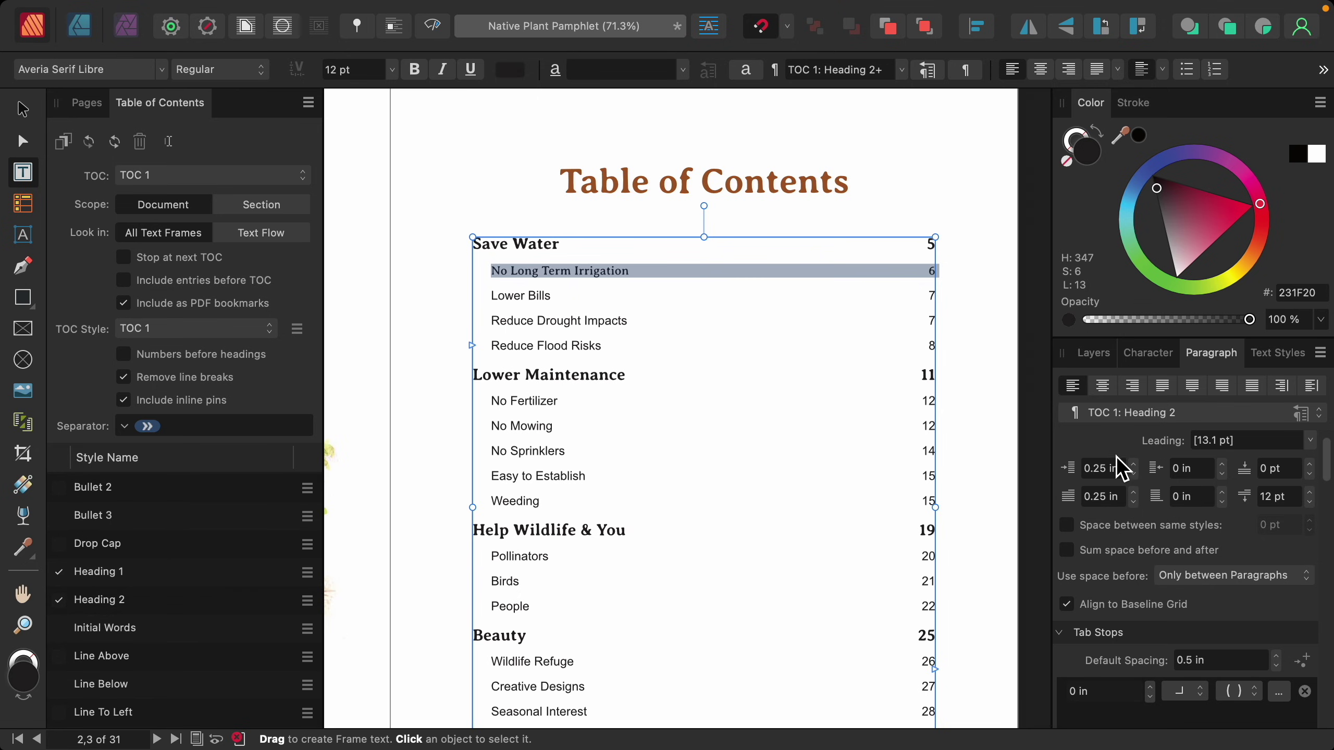
click(1099, 467)
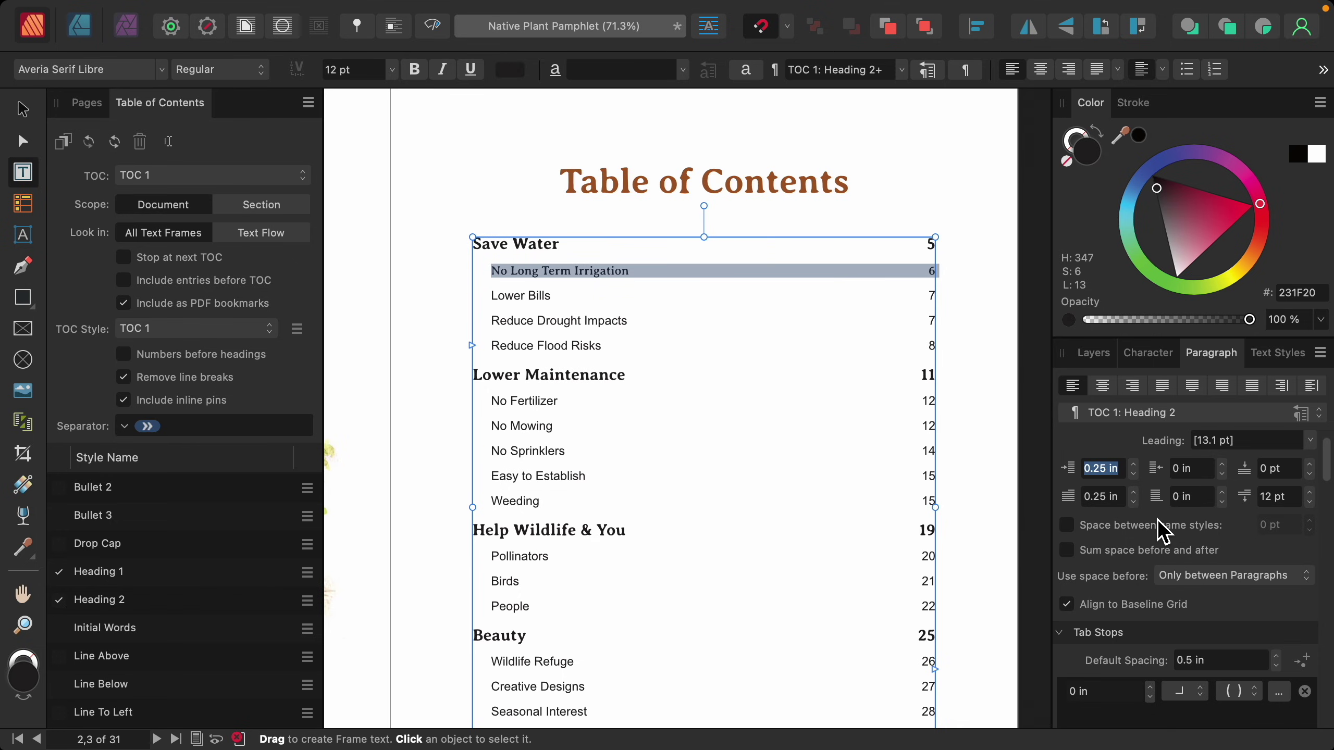
text(.4)
key(Return)
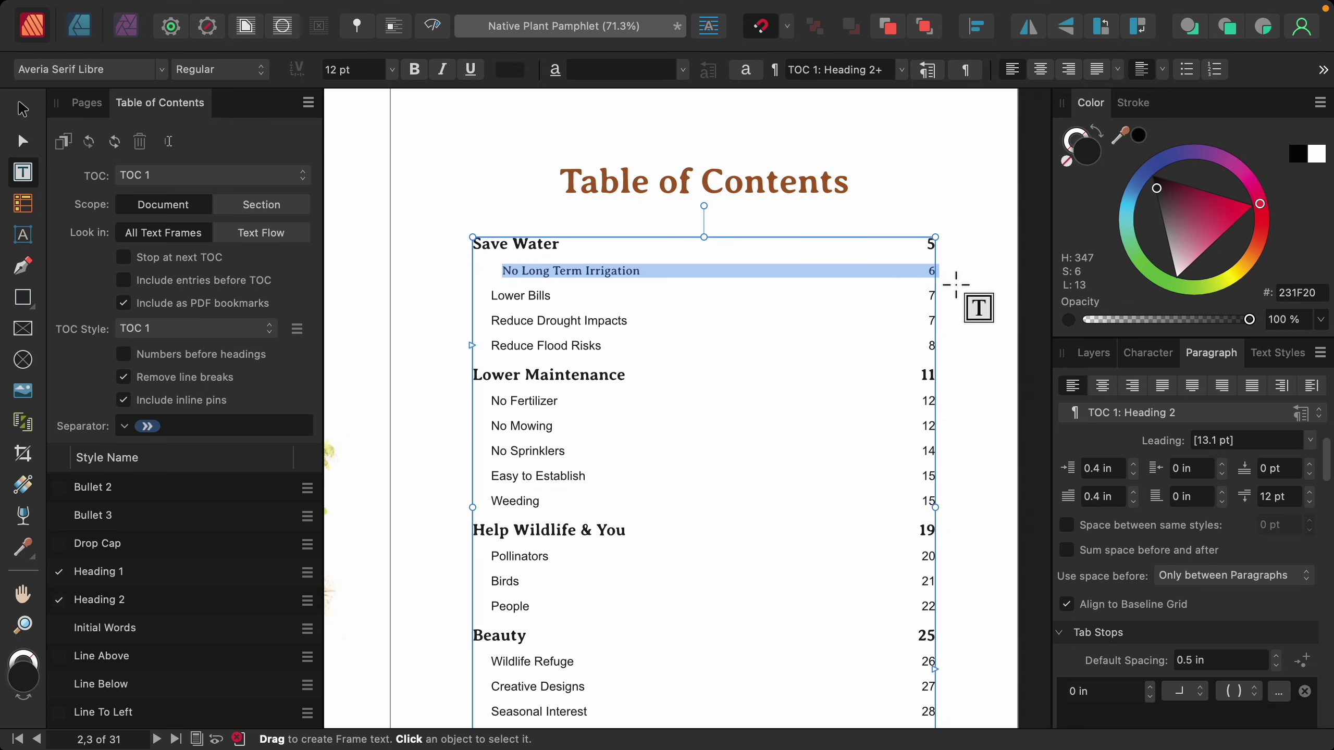
Step: Set the entry's tab stop leader to Glyph, putting dots before page number 6
scroll(1114, 536, down, 5)
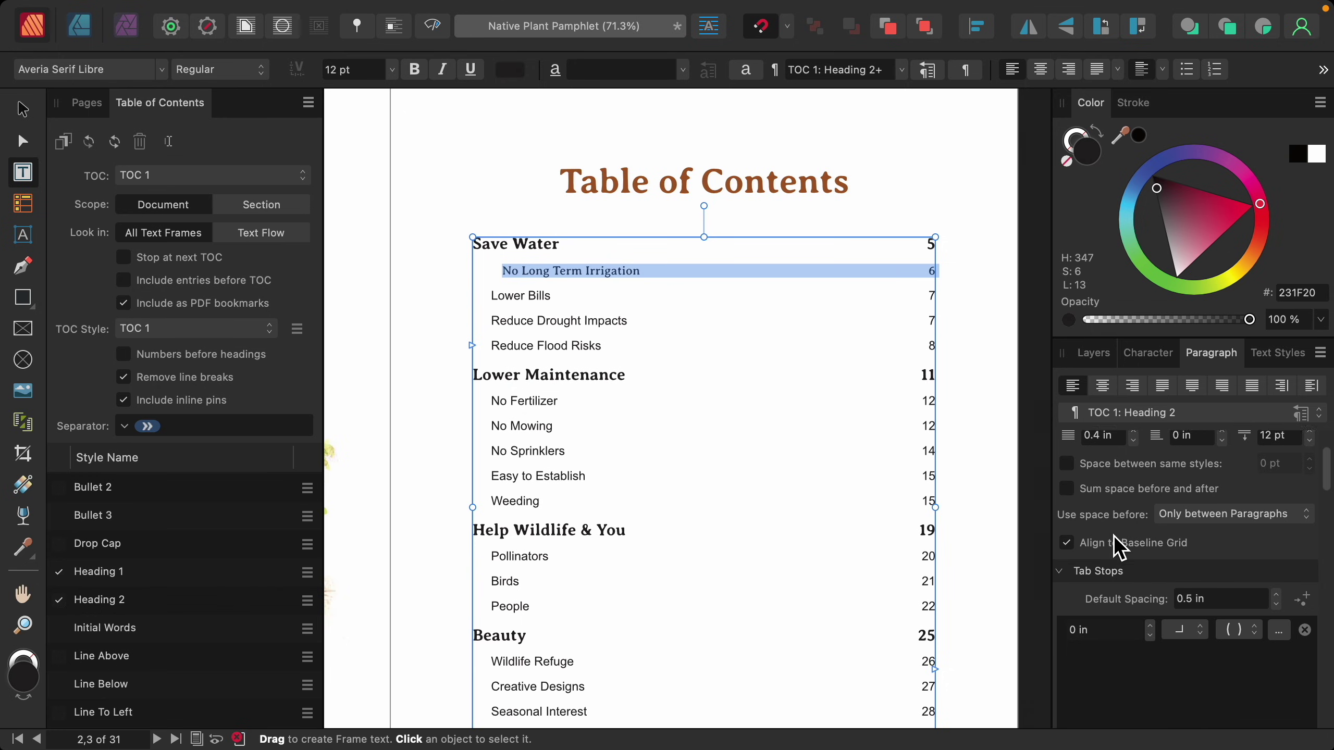
scroll(1115, 536, down, 1)
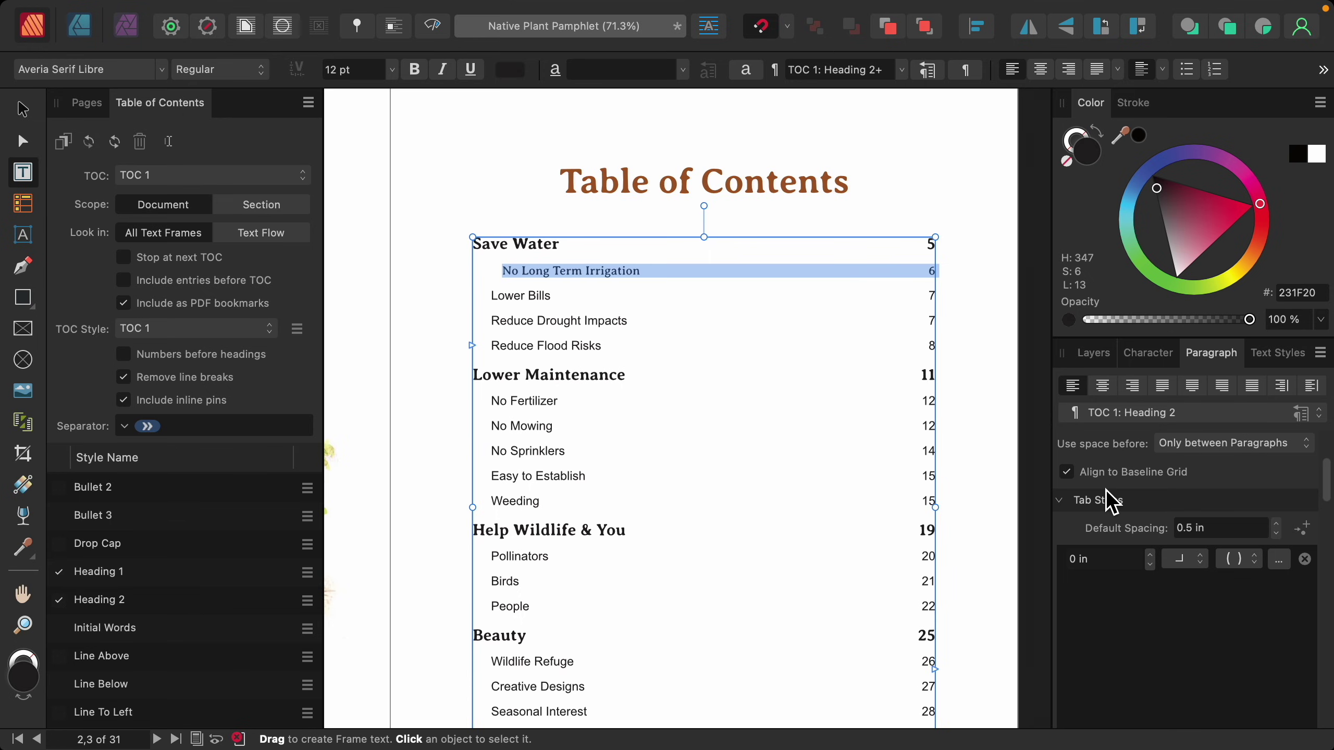
scroll(1091, 535, down, 1)
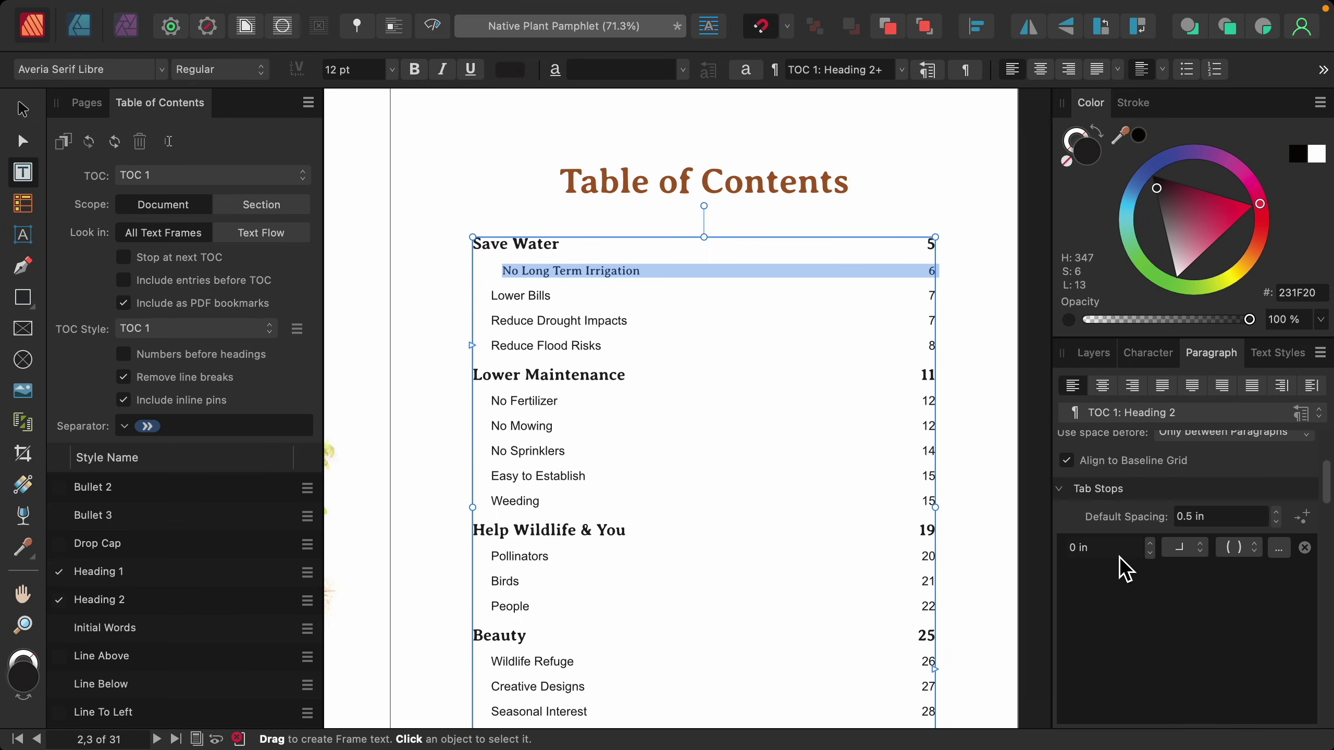
click(1239, 547)
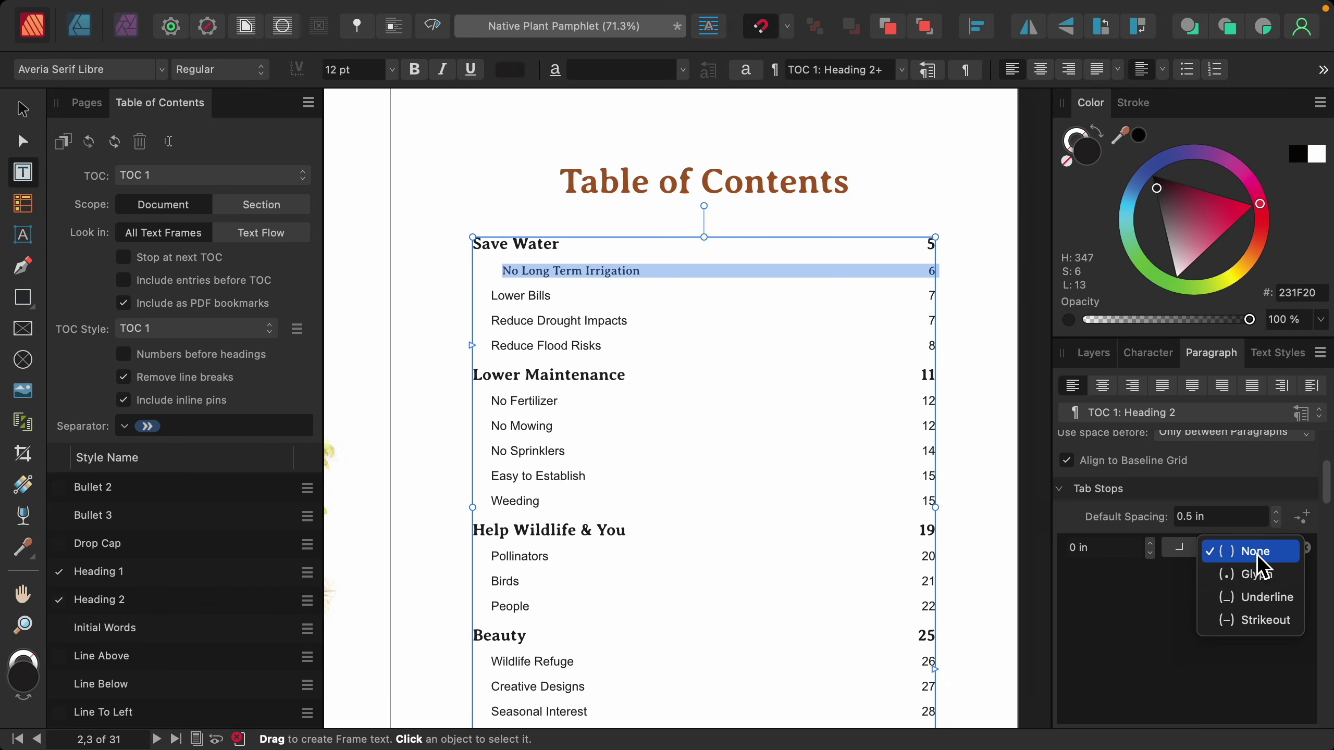
click(1251, 580)
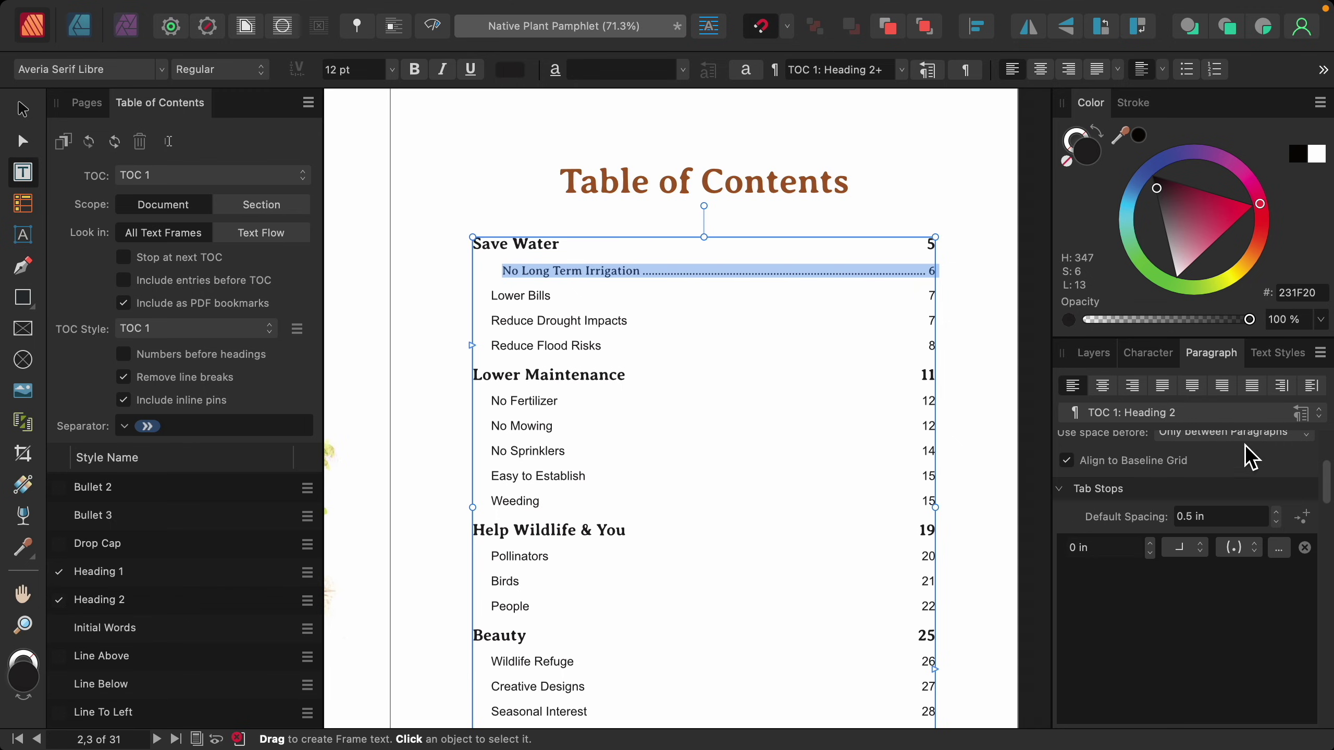
Step: Update the TOC 1: Heading 2 style to match the edited No Long Term Irrigation entry
click(1268, 363)
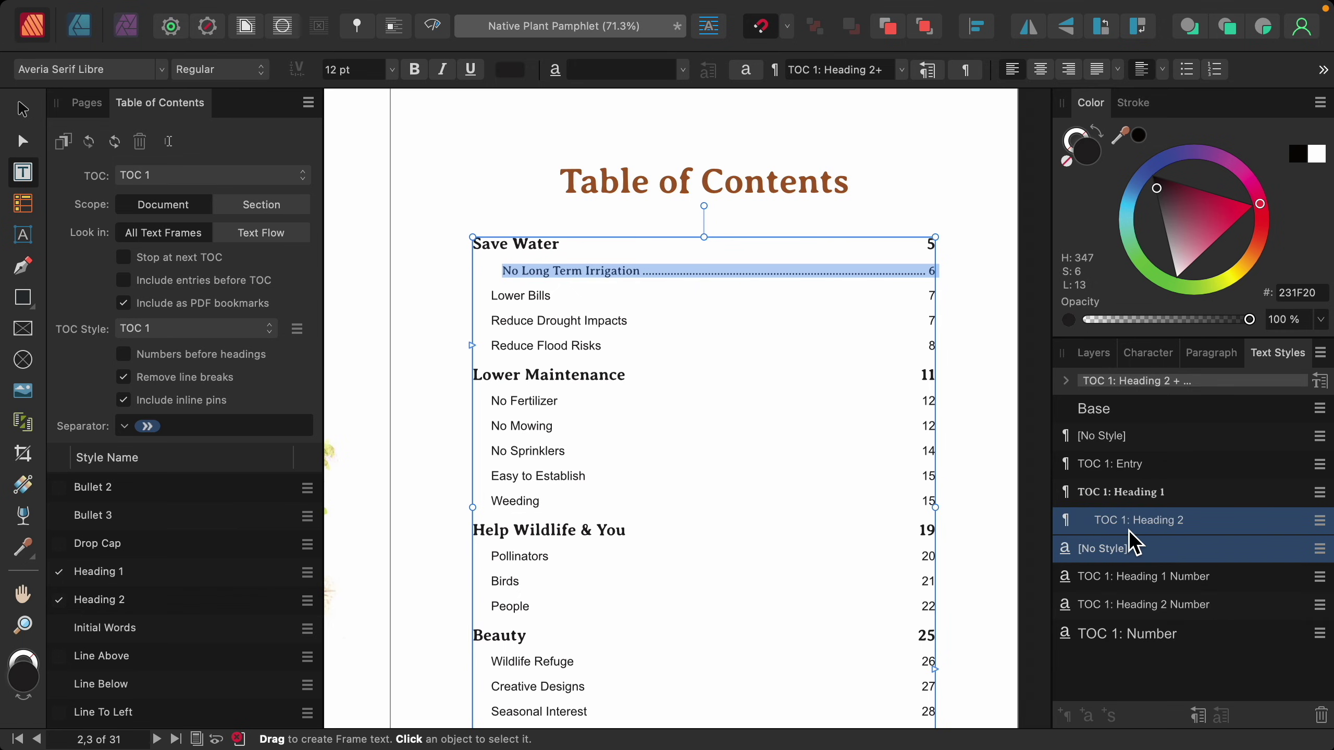
click(1320, 526)
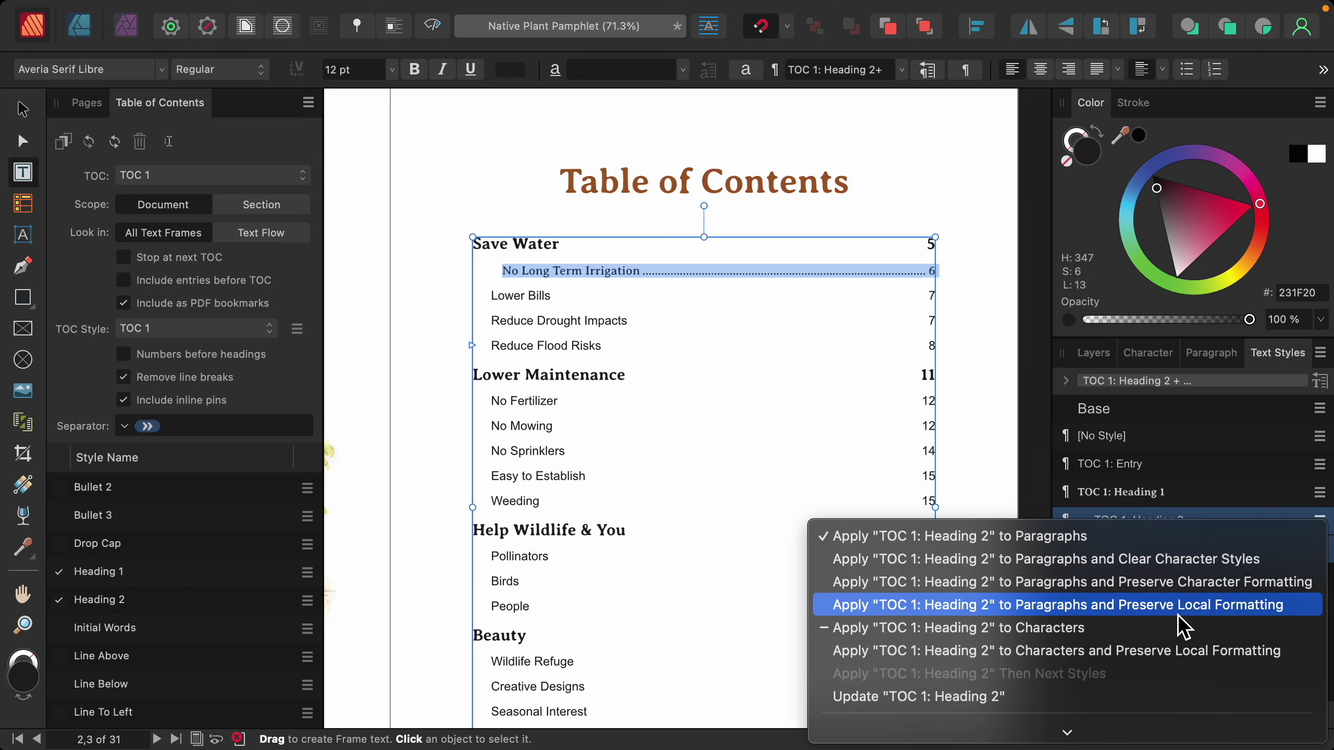
click(1076, 703)
scroll(878, 535, down, 3)
scroll(879, 535, down, 3)
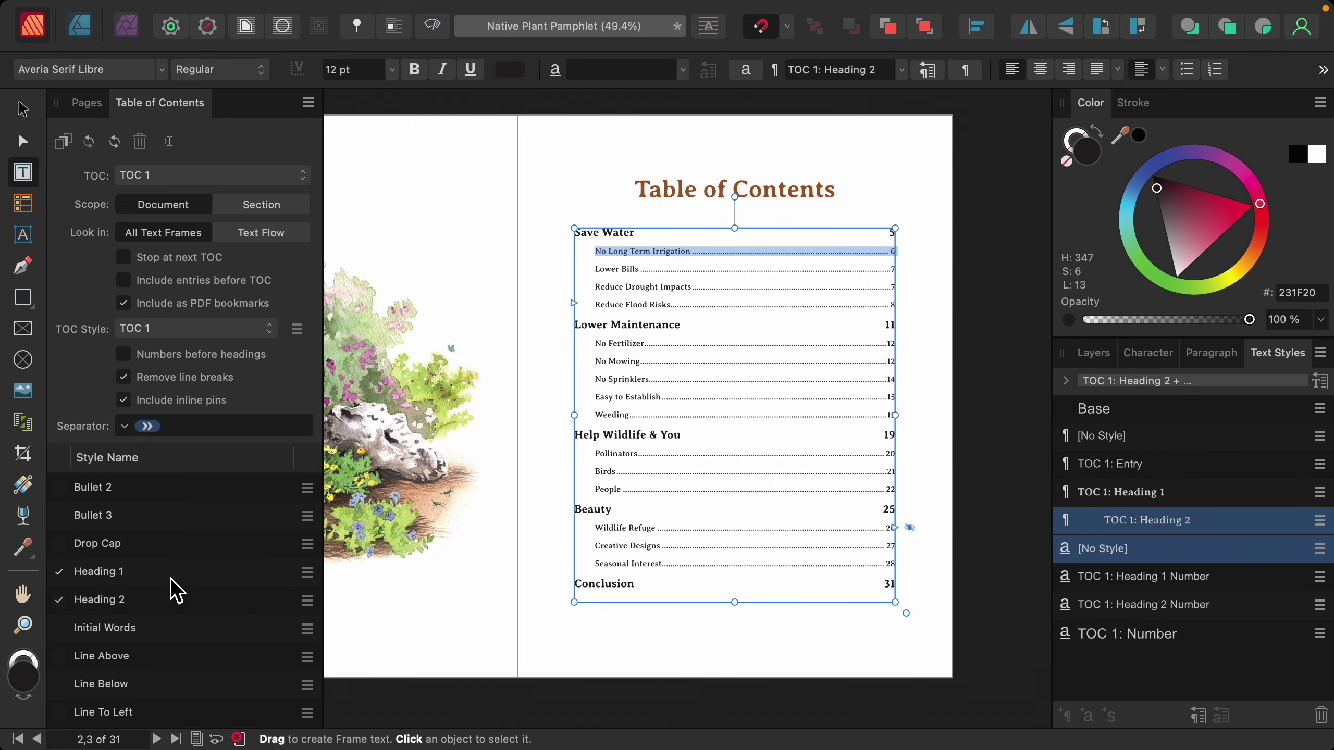
Step: Turn off Include Page Number for Heading 1 entries, then deselect the frame
click(309, 573)
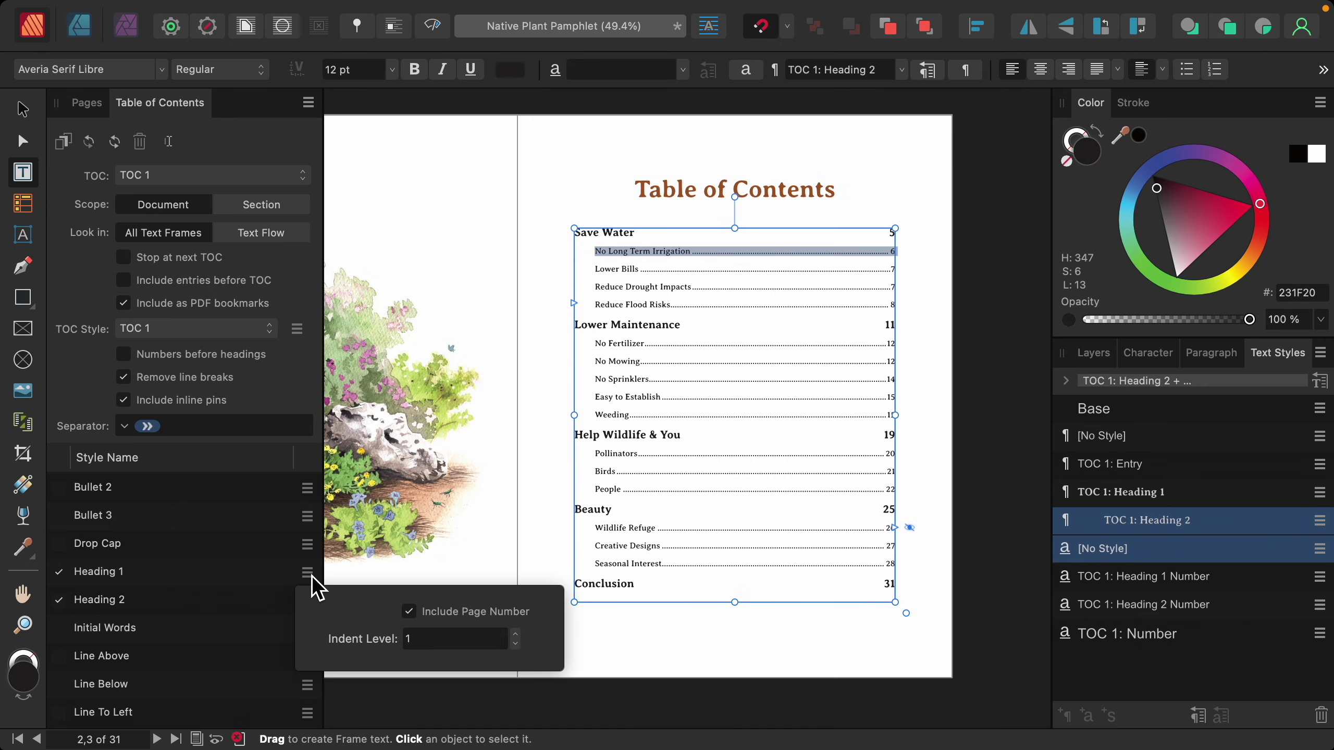
click(409, 612)
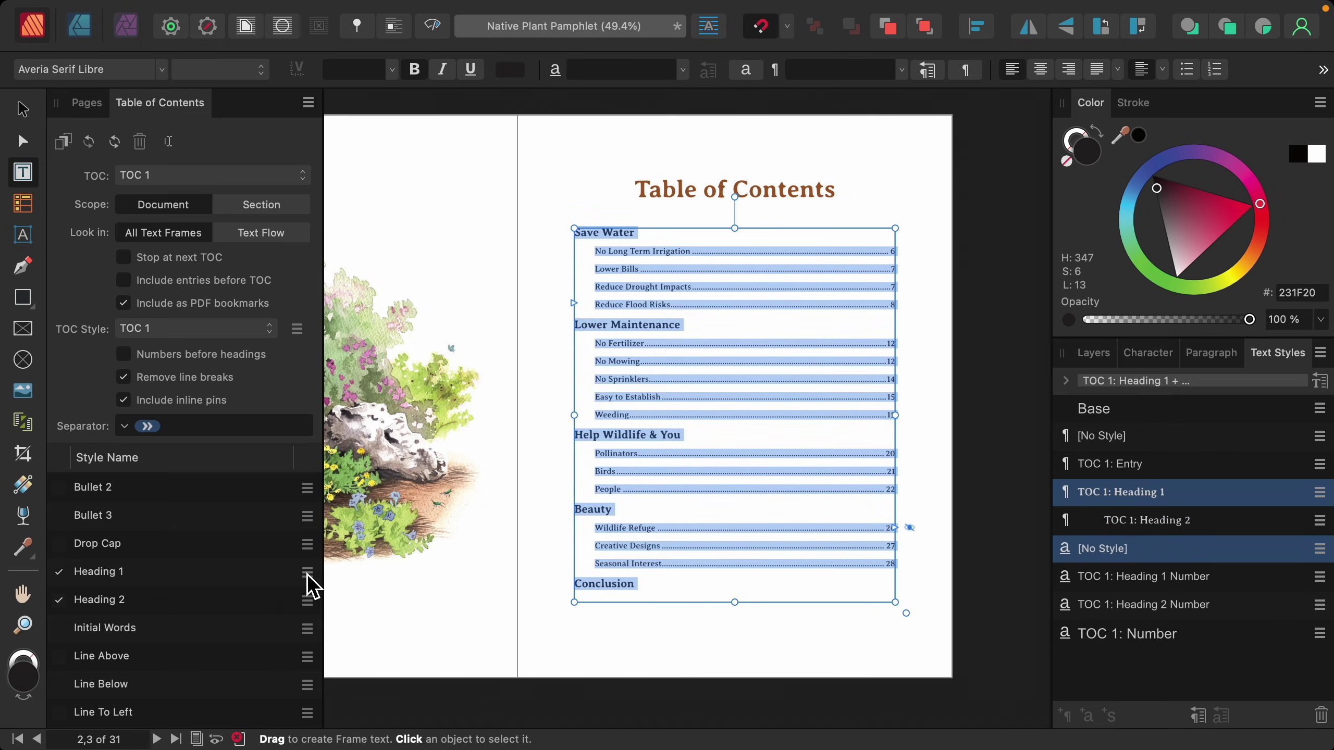
click(991, 426)
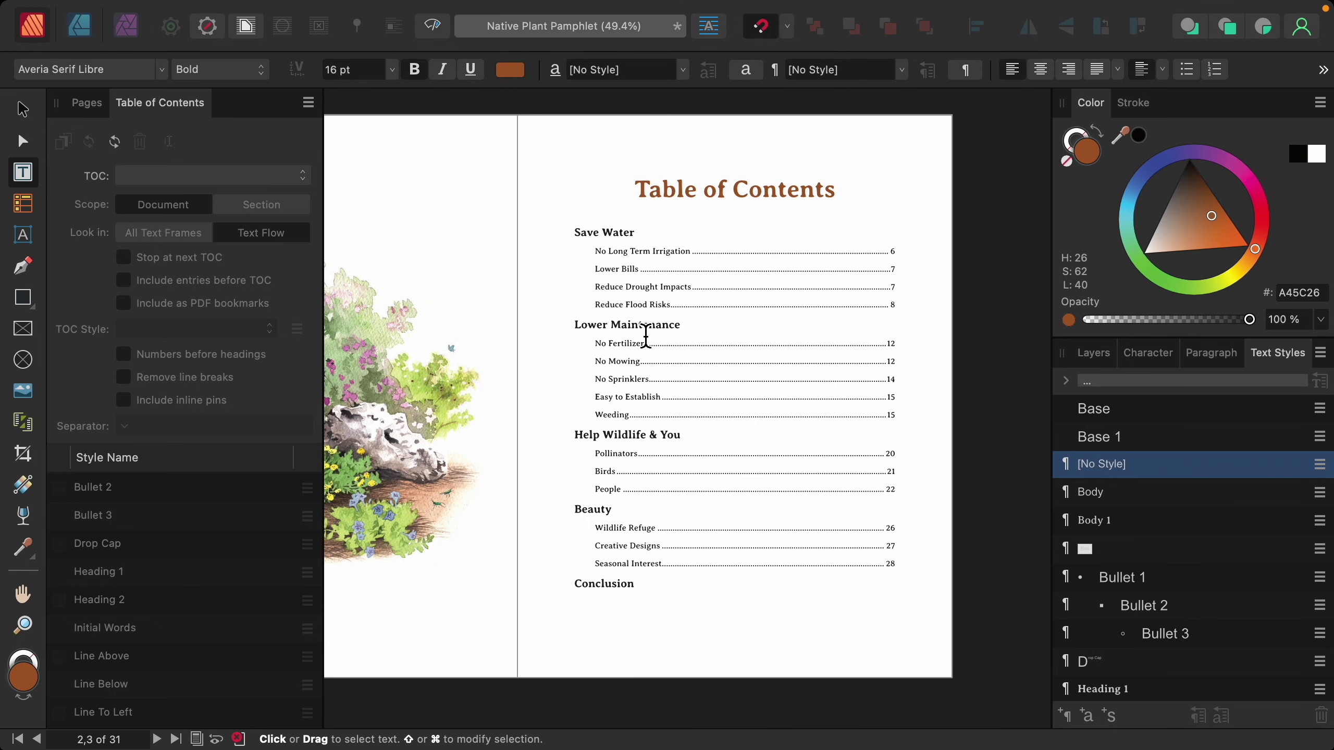
Step: Add 4 blank pages after the Pages 2,3 contents spread
click(96, 104)
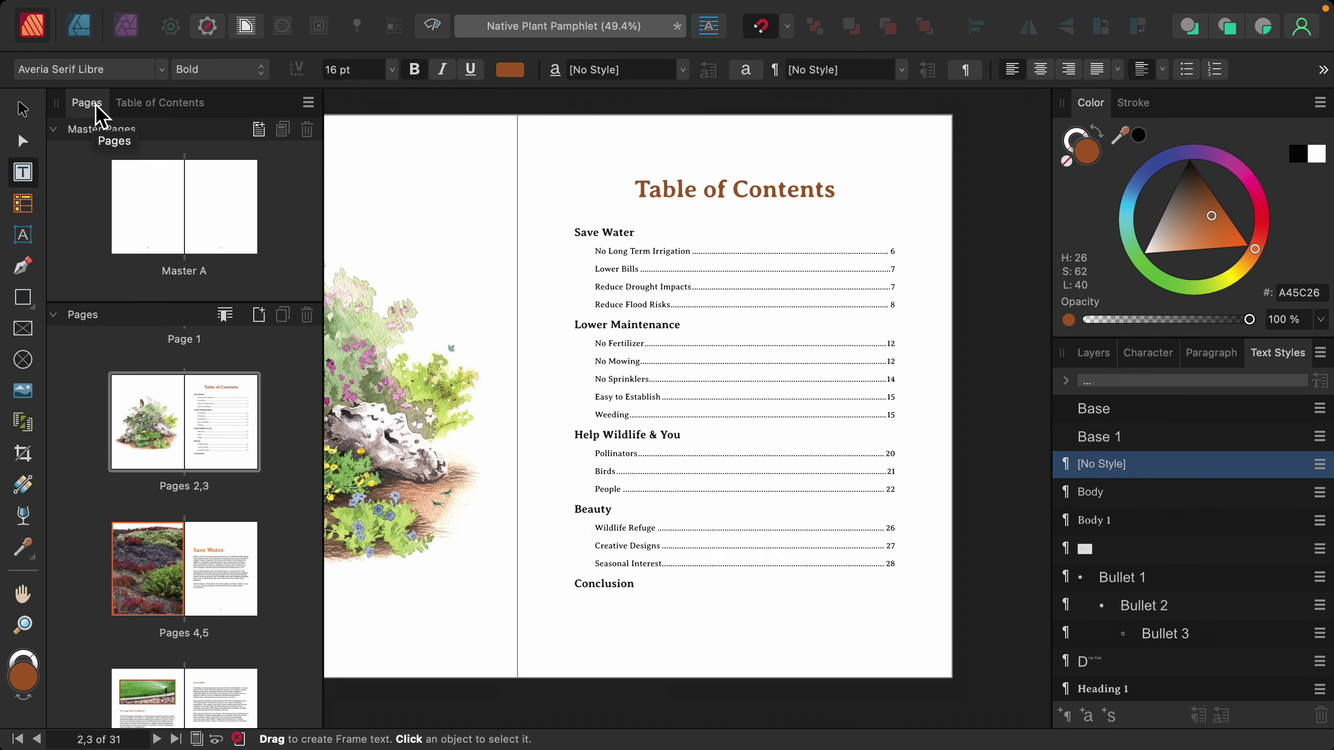
right_click(225, 428)
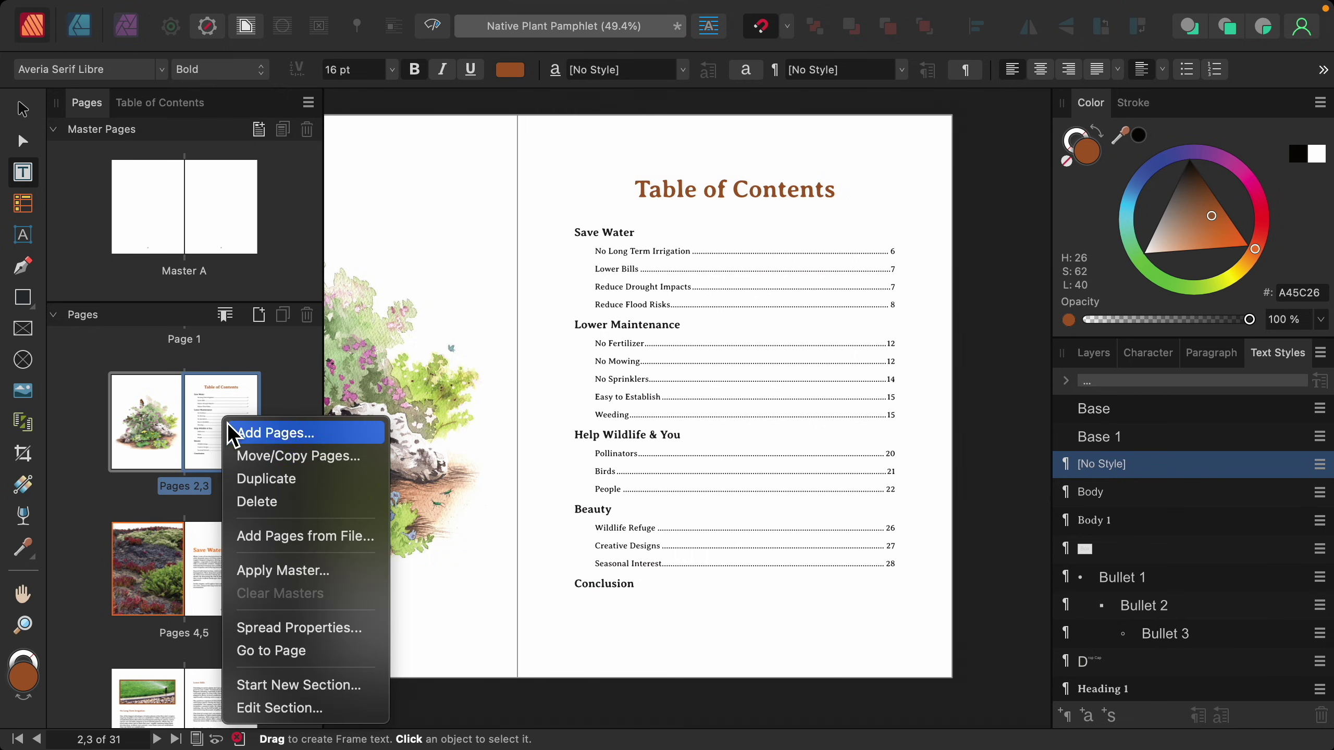
click(271, 436)
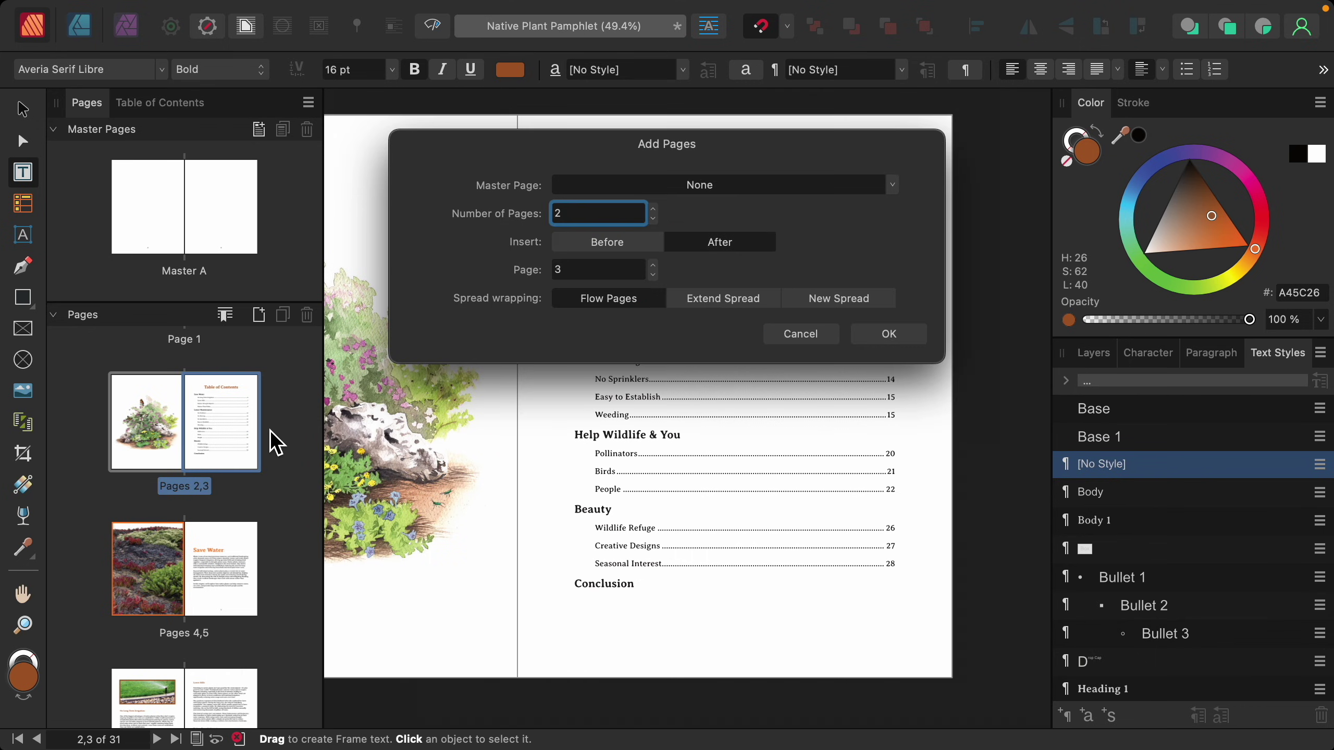
click(654, 209)
click(654, 209)
click(876, 339)
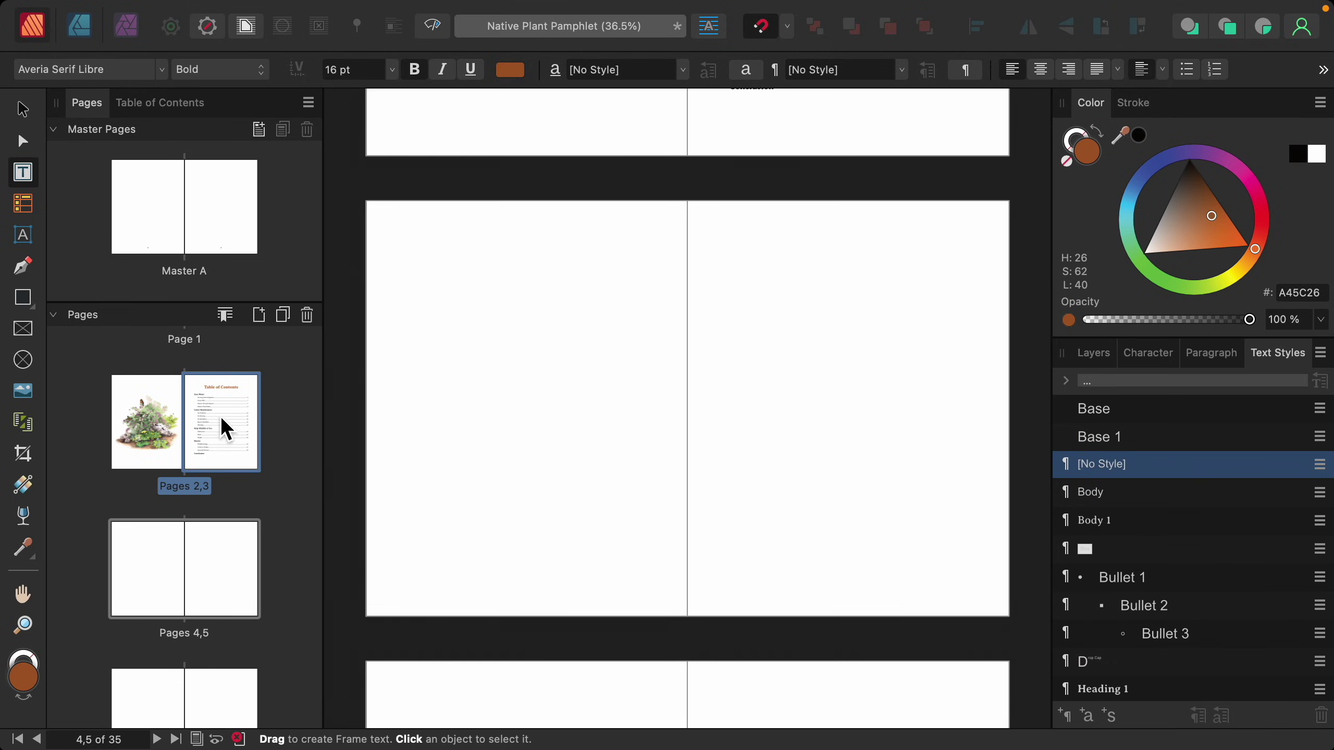
Step: Browse to the pages 10–11 spread to check the new pages, then return to the contents spread
click(185, 415)
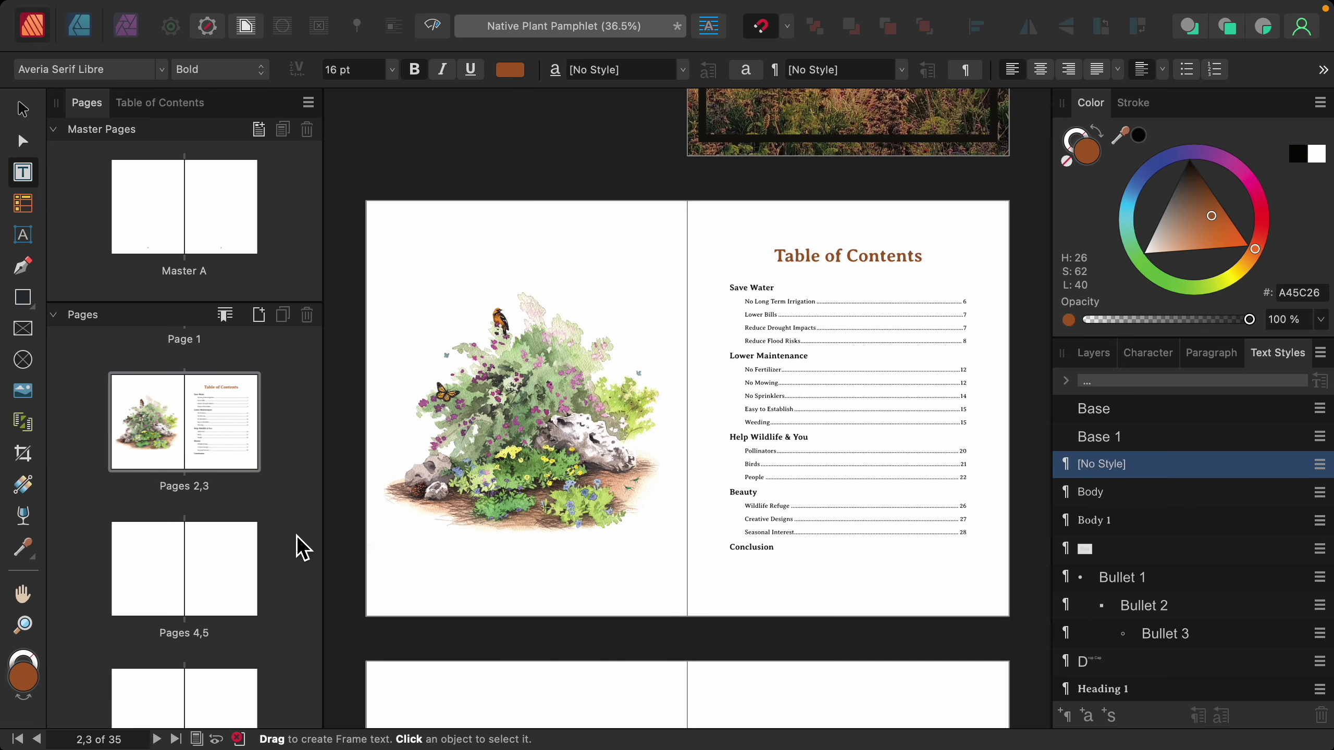
scroll(299, 547, down, 3)
scroll(297, 545, down, 5)
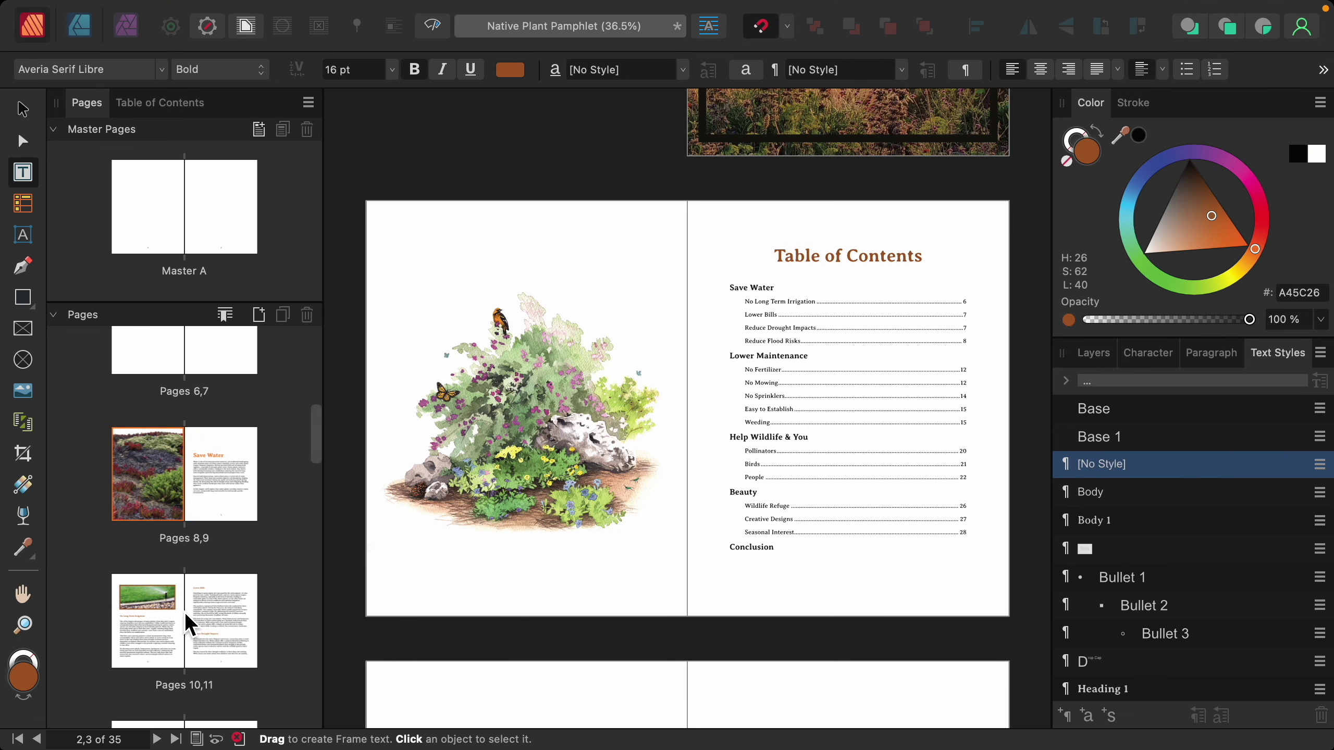
click(187, 620)
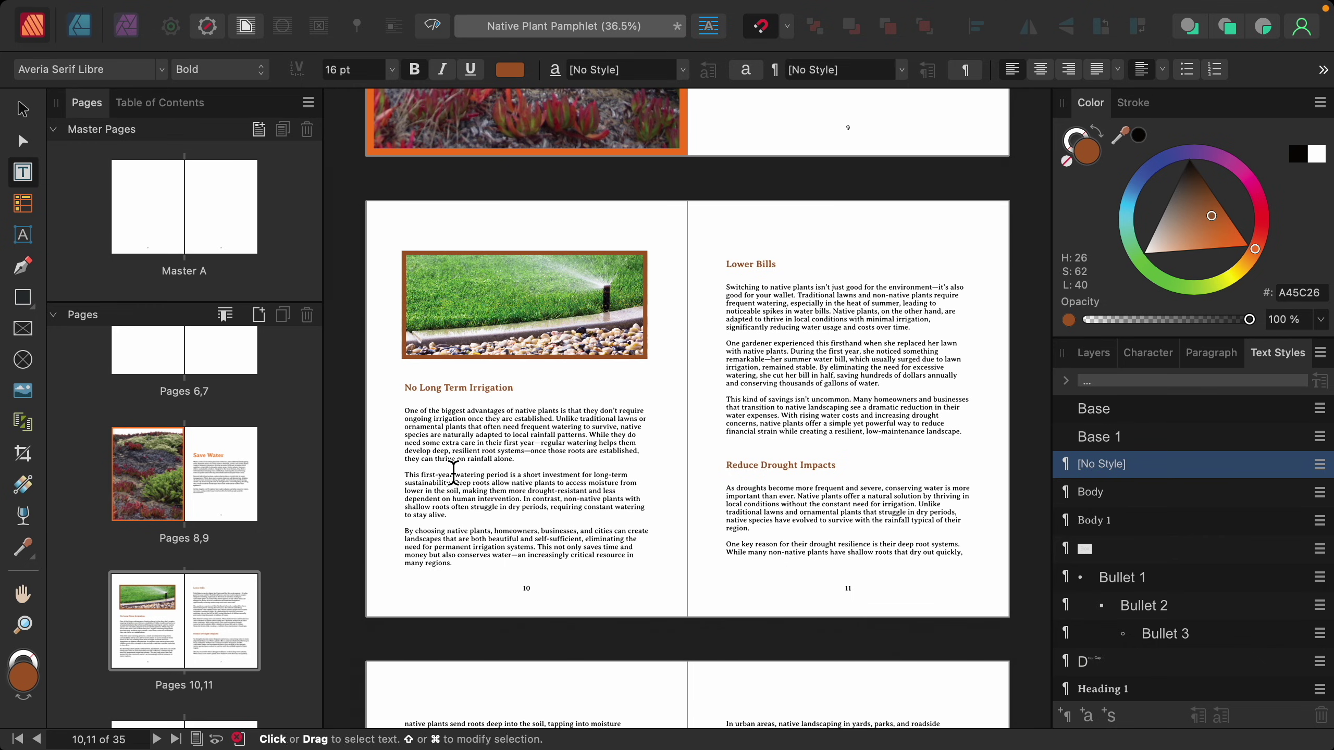
scroll(225, 440, up, 5)
scroll(225, 436, up, 2)
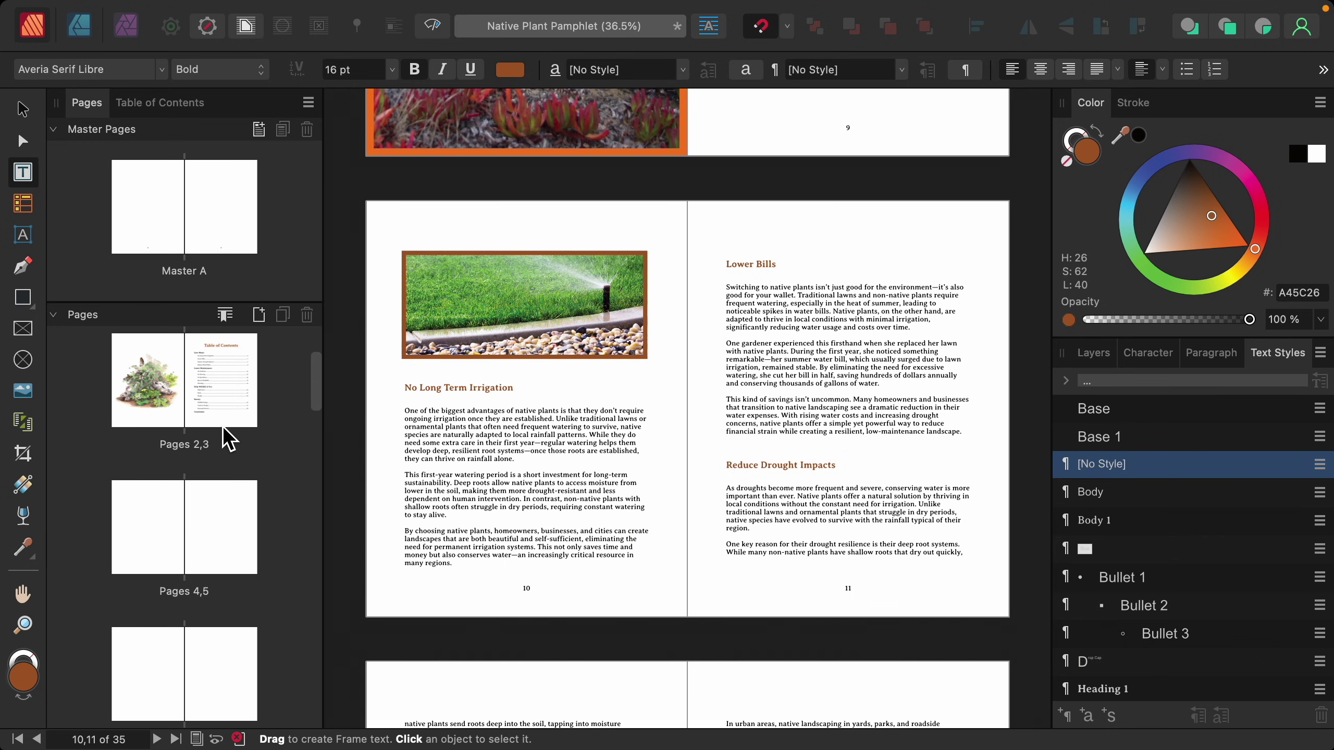
click(187, 398)
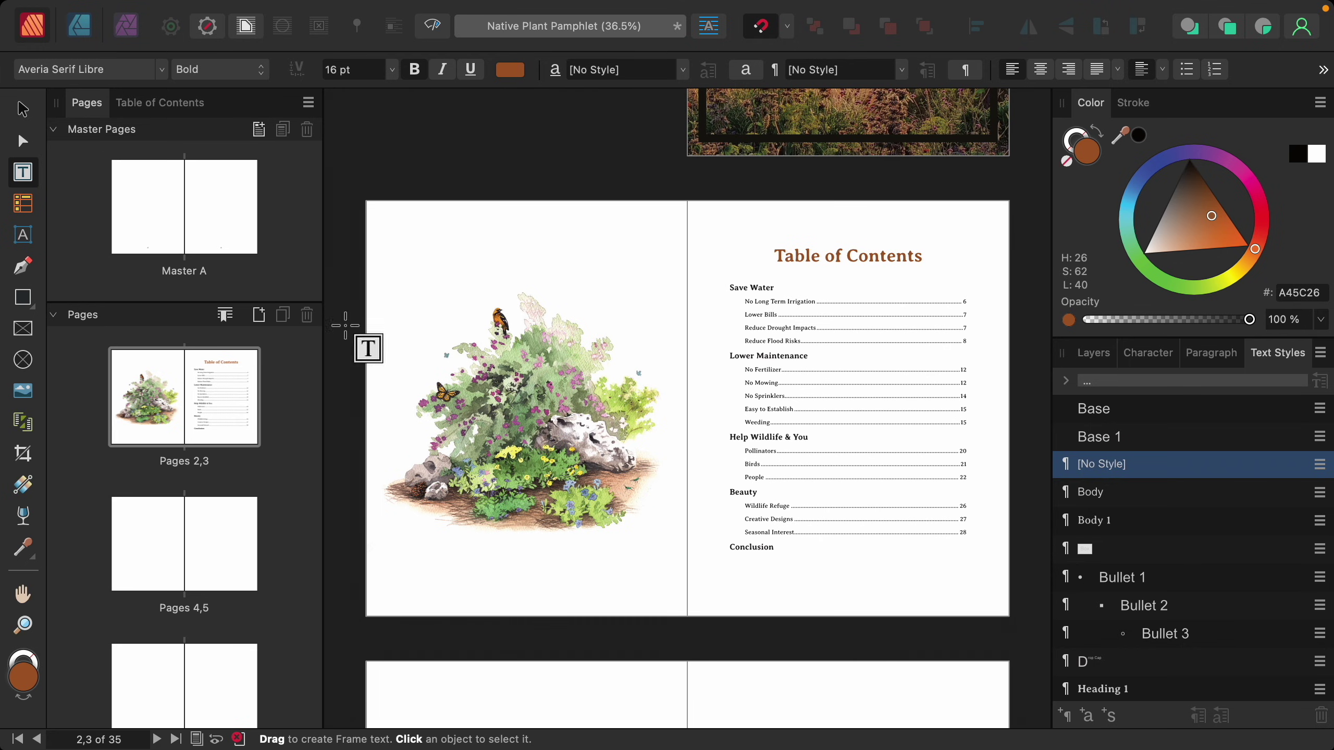
Step: Update all tables of contents so entries show shifted page numbers, e.g. Lower Bills on 11
click(169, 108)
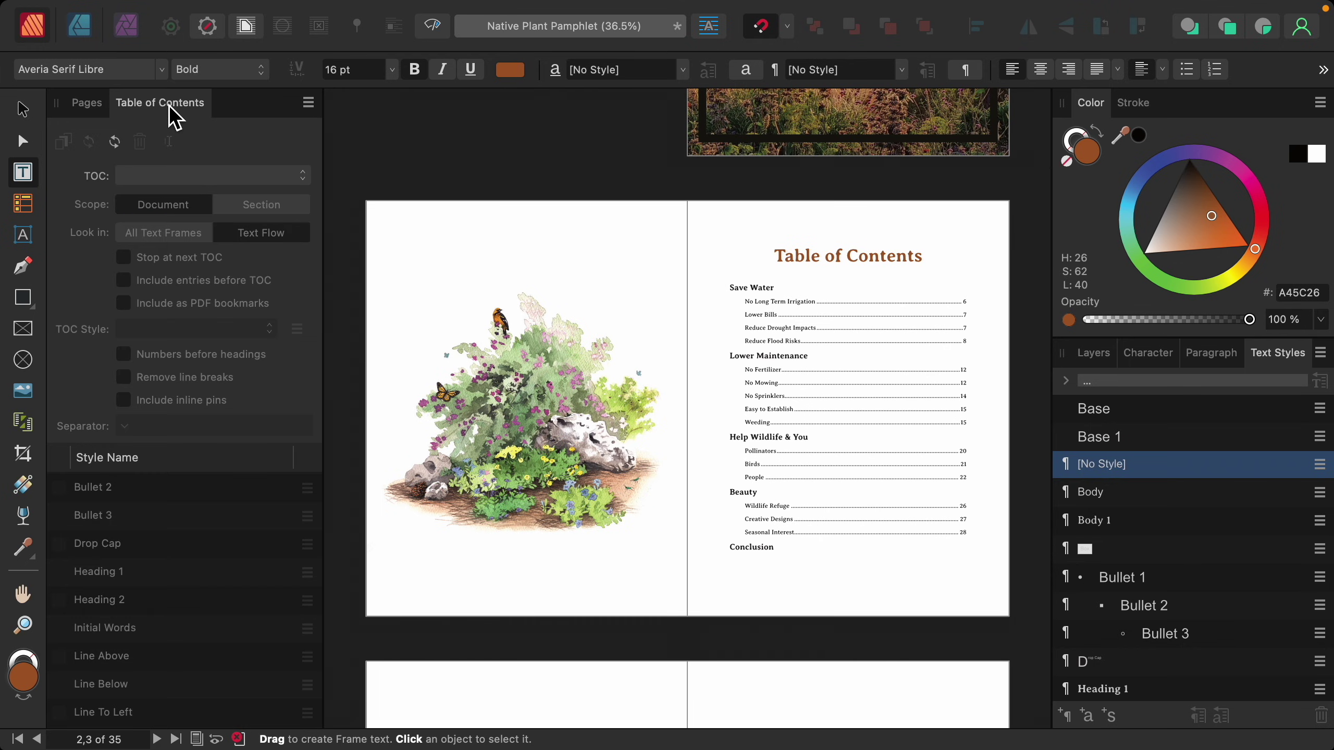
click(117, 147)
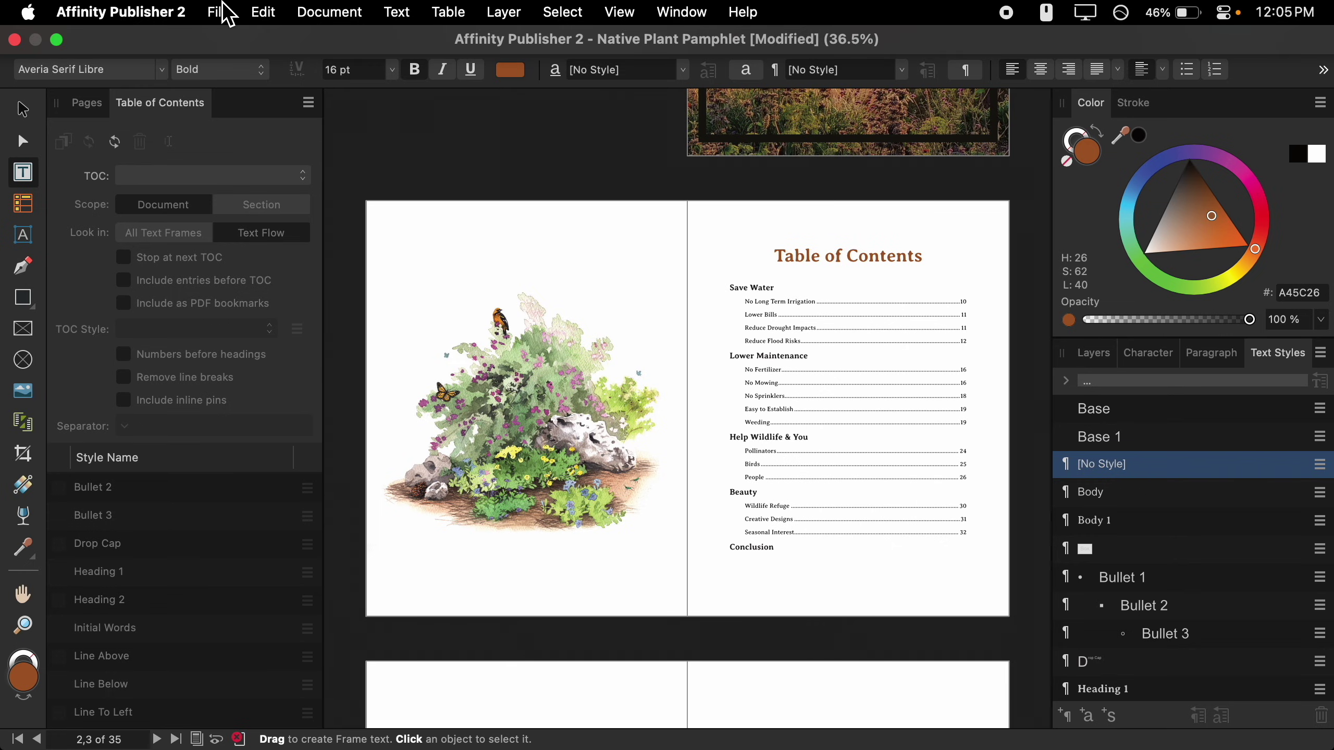
Step: Export the pamphlet as a print PDF with hyperlinks included
click(218, 11)
click(299, 478)
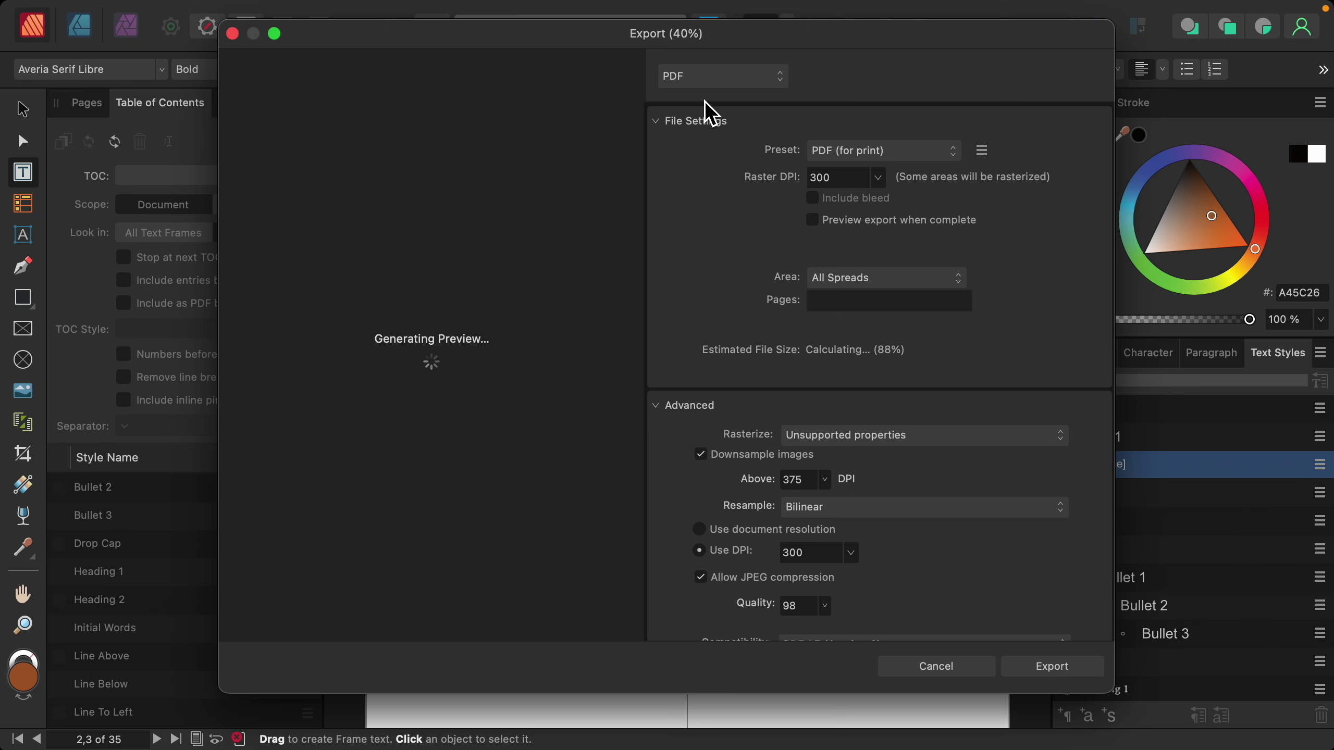
scroll(770, 450, down, 10)
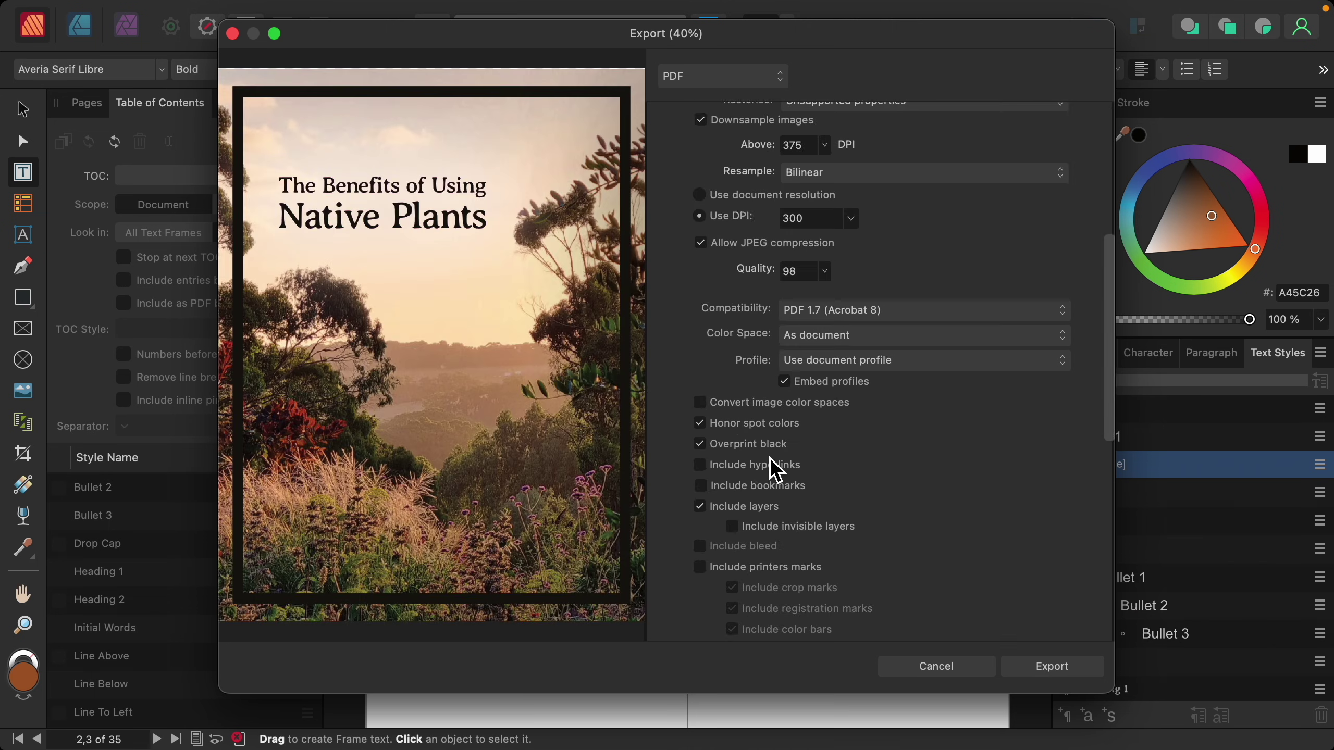
click(716, 479)
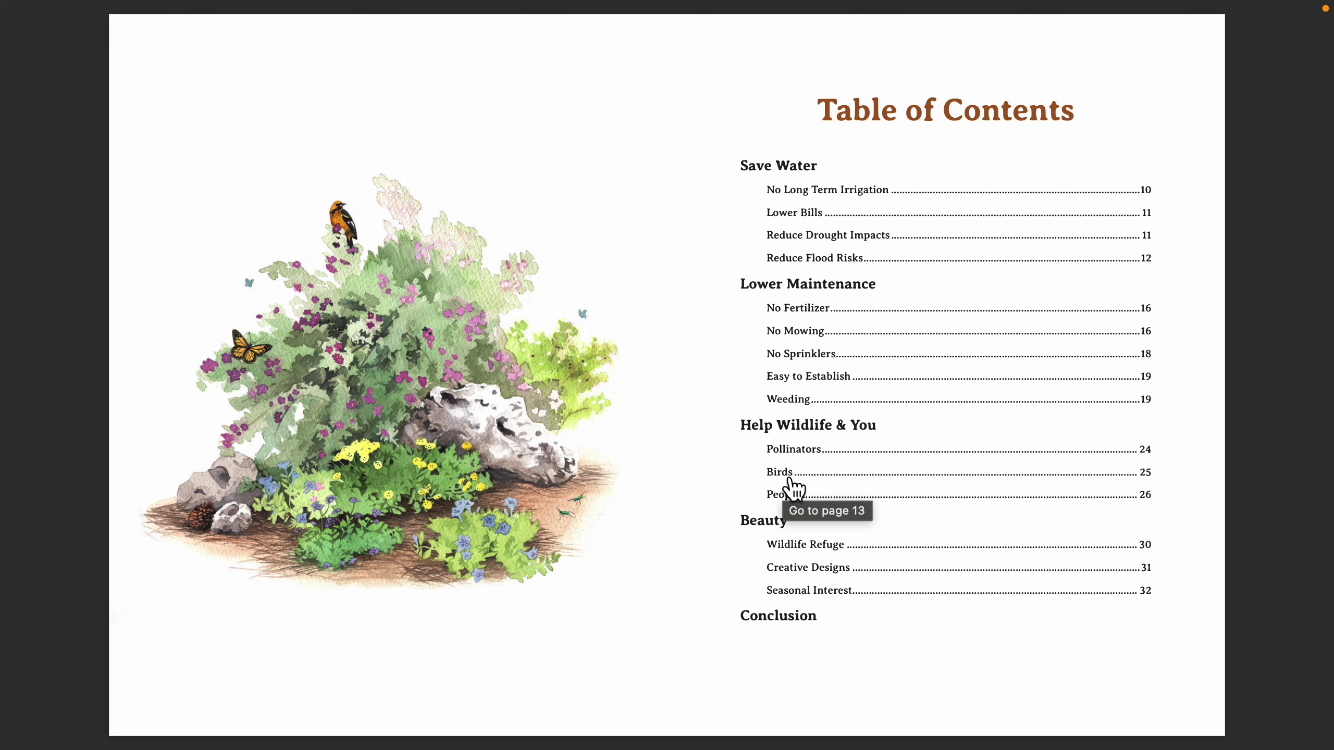
Step: Follow the Pollinators contents link to jump to pages 24–25
click(790, 479)
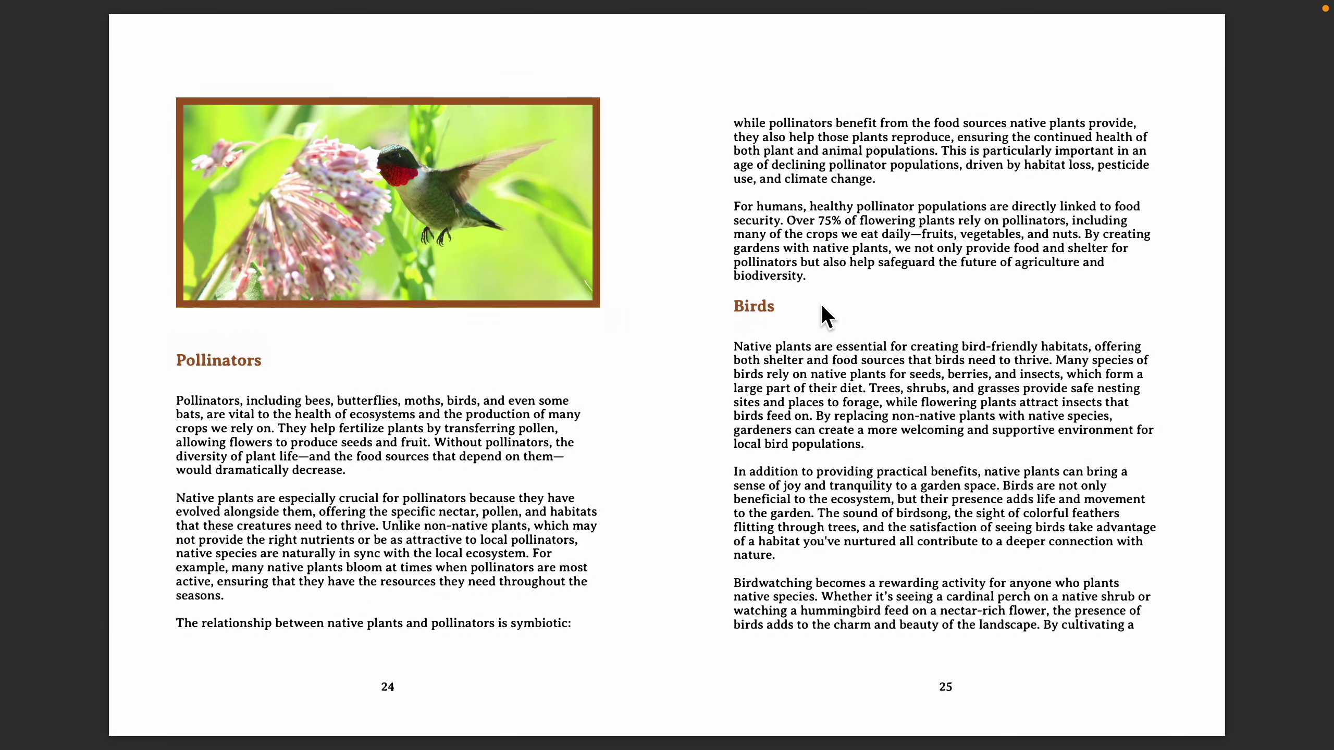